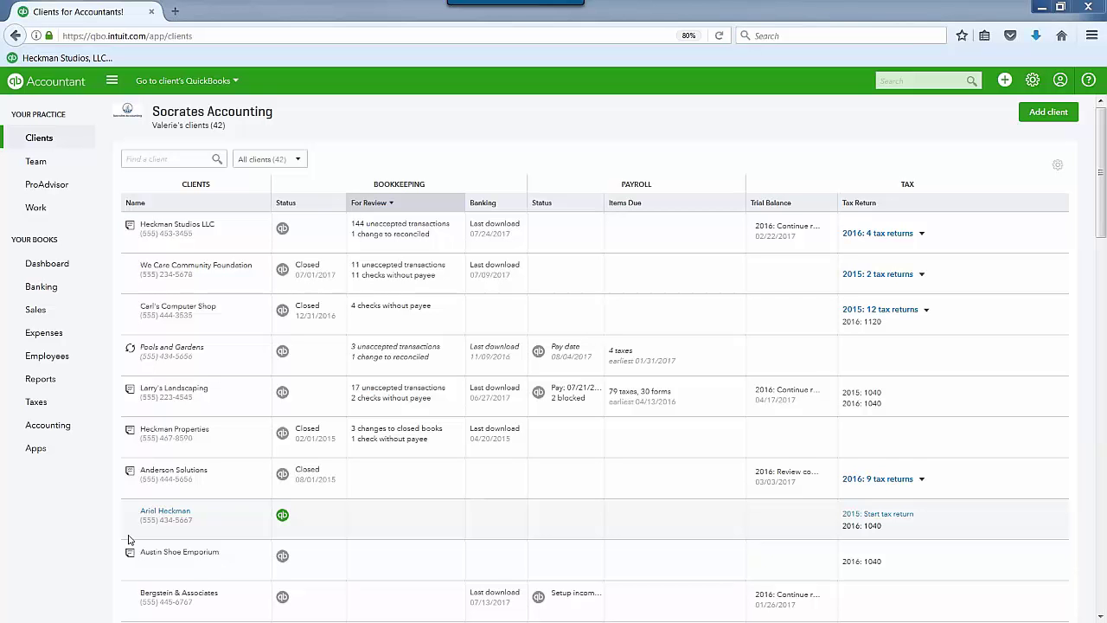
- Open the Pools and Gardens client books and view the employee's weekly timesheet for 7/17/2017 to 7/23/2017
left_click(282, 354)
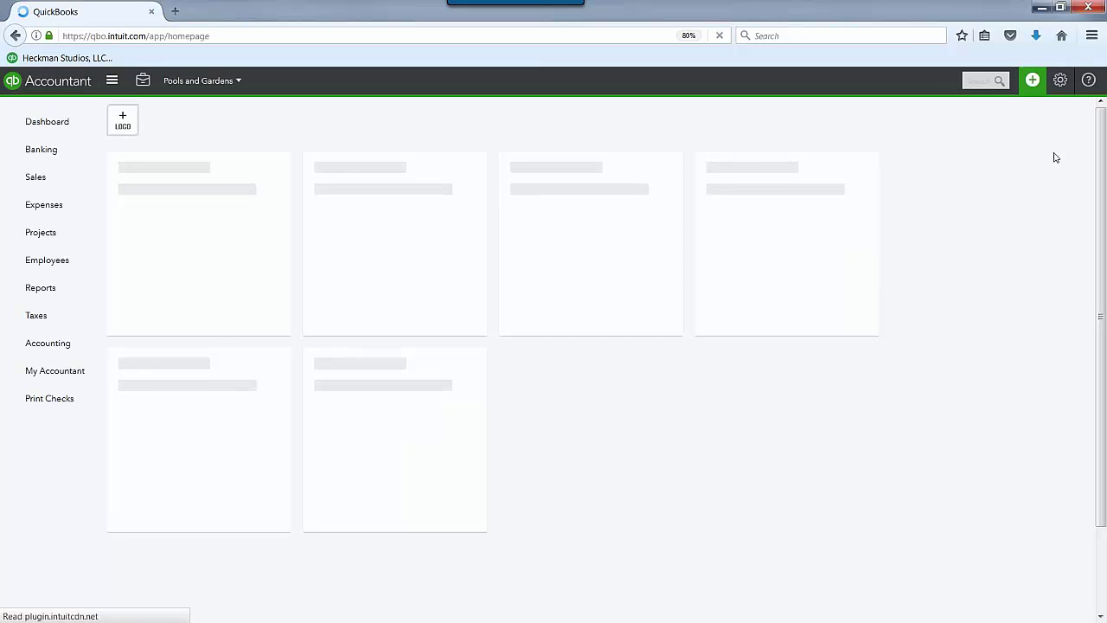
left_click(1032, 82)
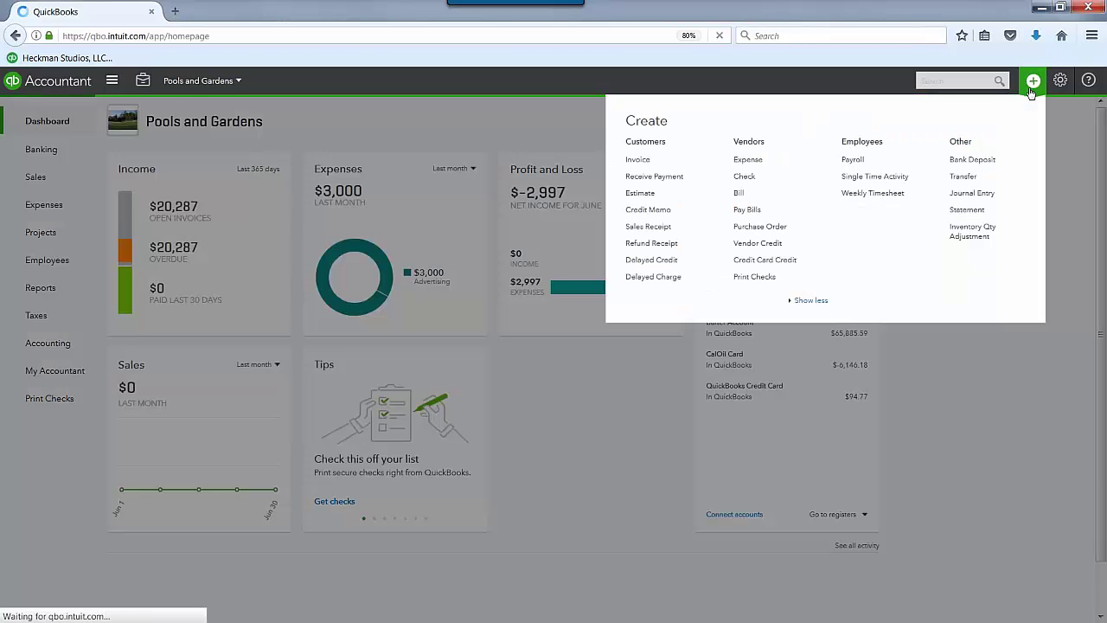
left_click(874, 197)
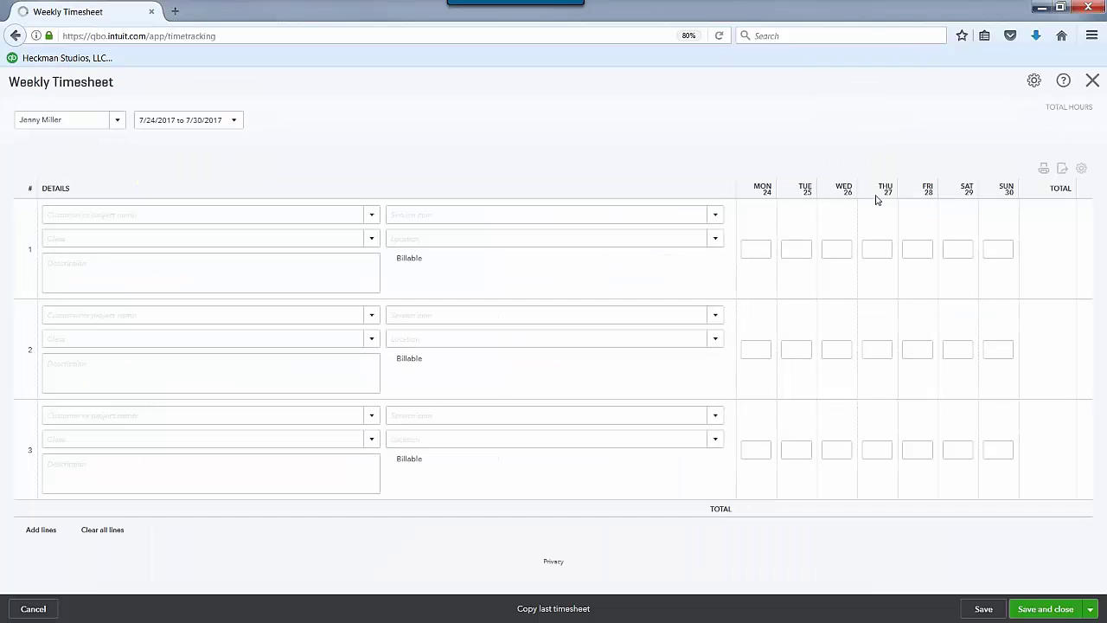
left_click(121, 122)
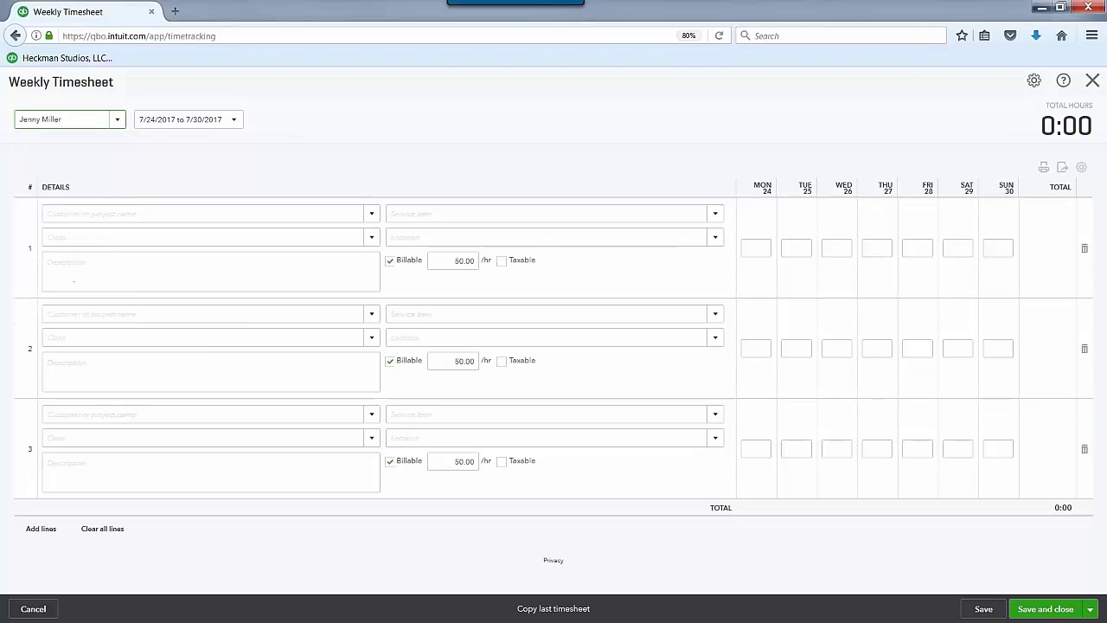
left_click(217, 120)
left_click(200, 285)
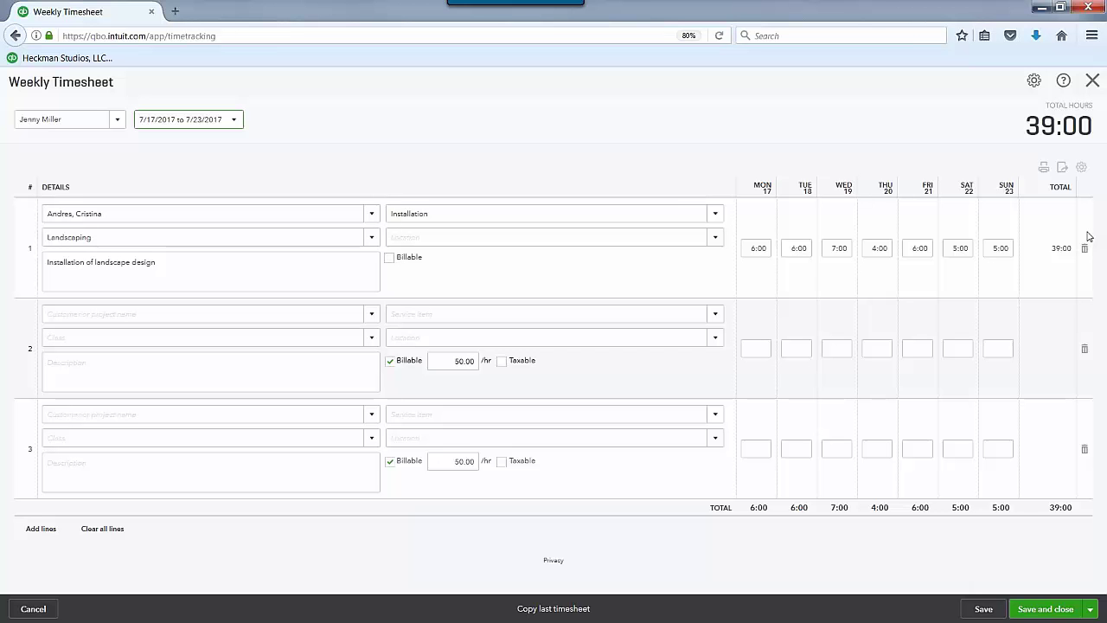
left_click(1093, 79)
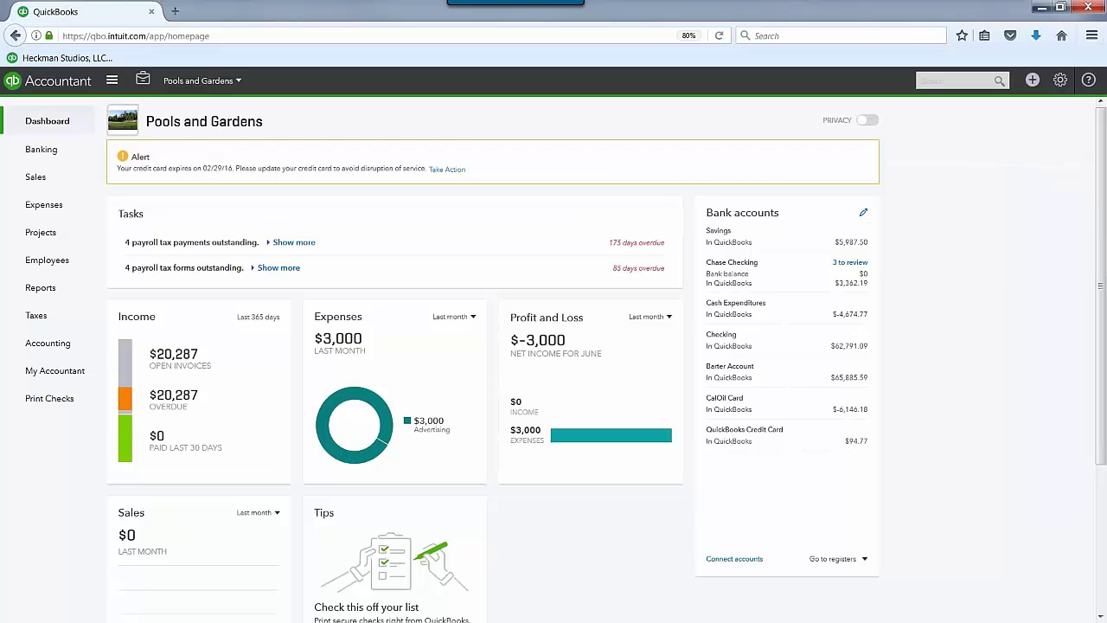
- Review the time tracking options in the advanced company settings, including billable activity, billing rate and first day of work week
left_click(1060, 81)
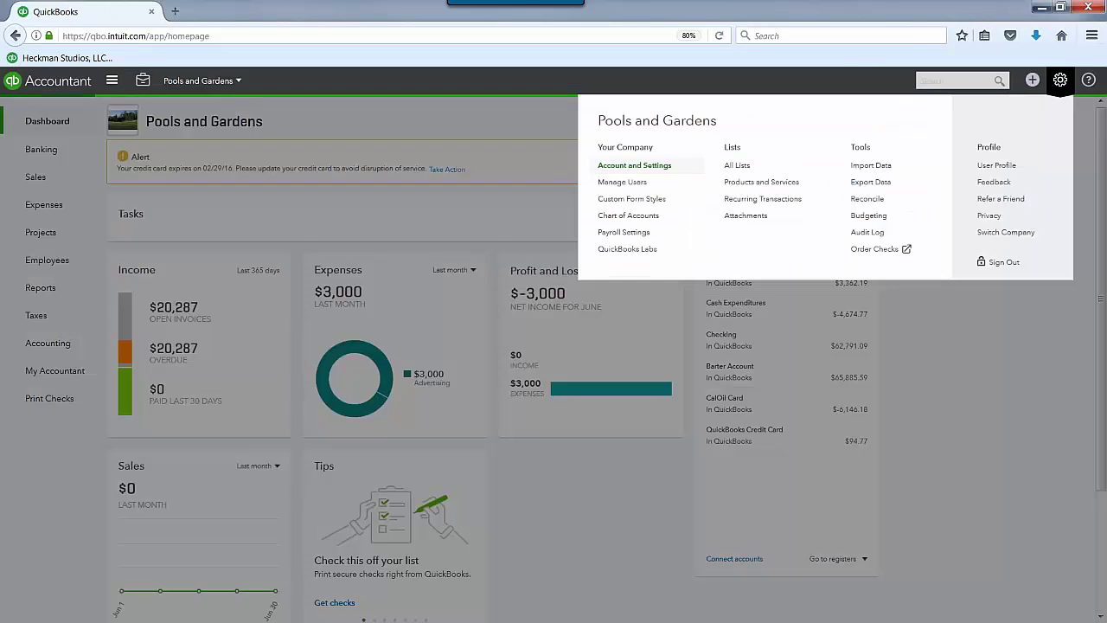
left_click(655, 170)
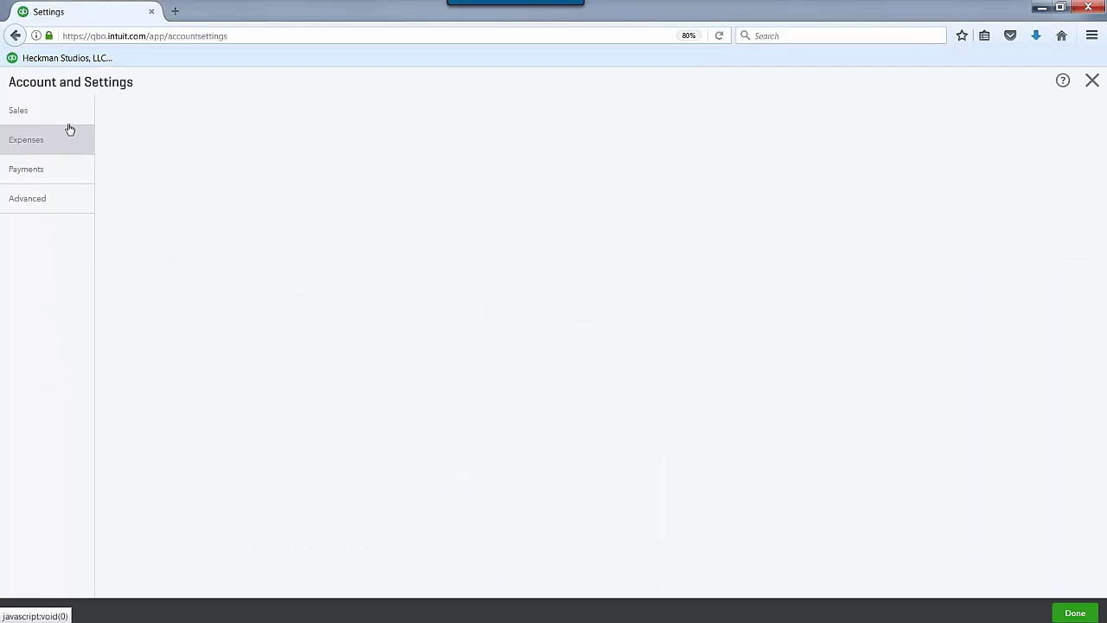
left_click(44, 264)
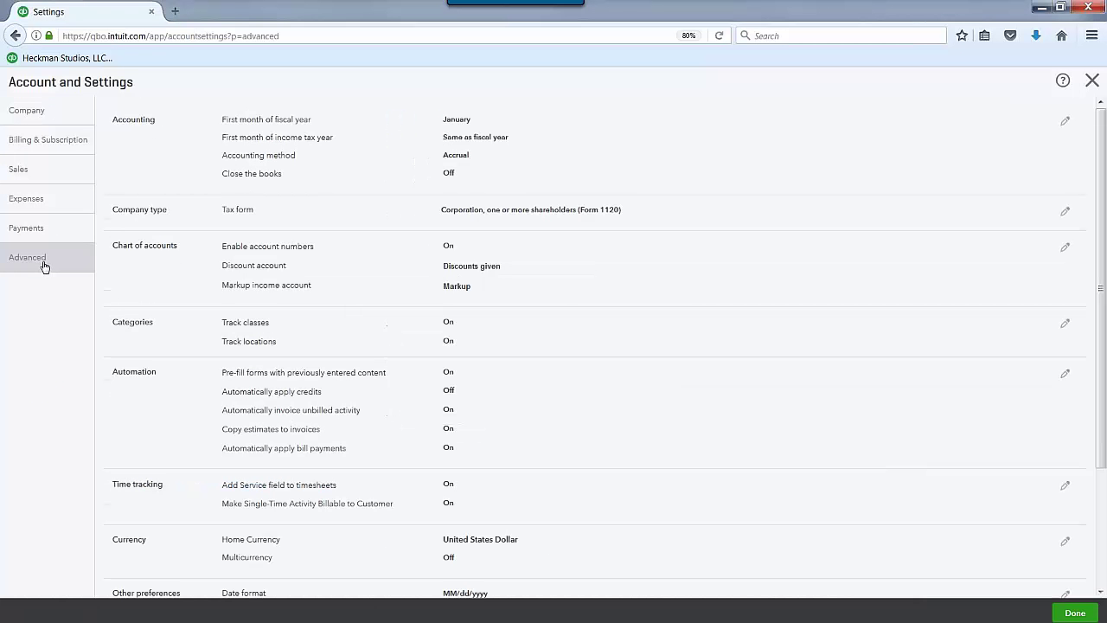
left_click(185, 510)
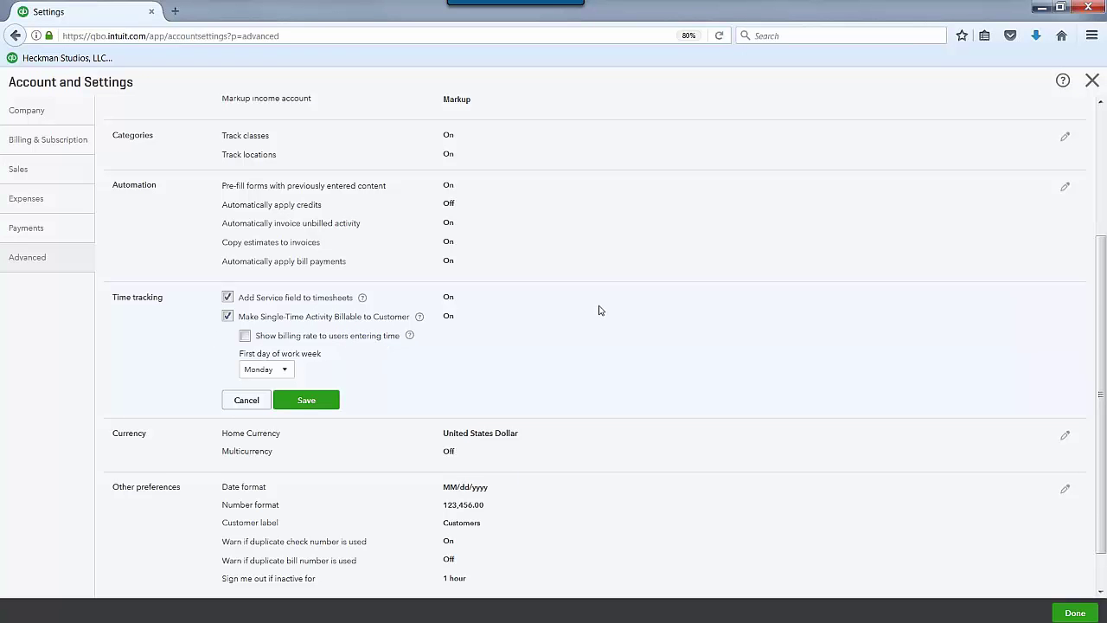
left_click(1092, 82)
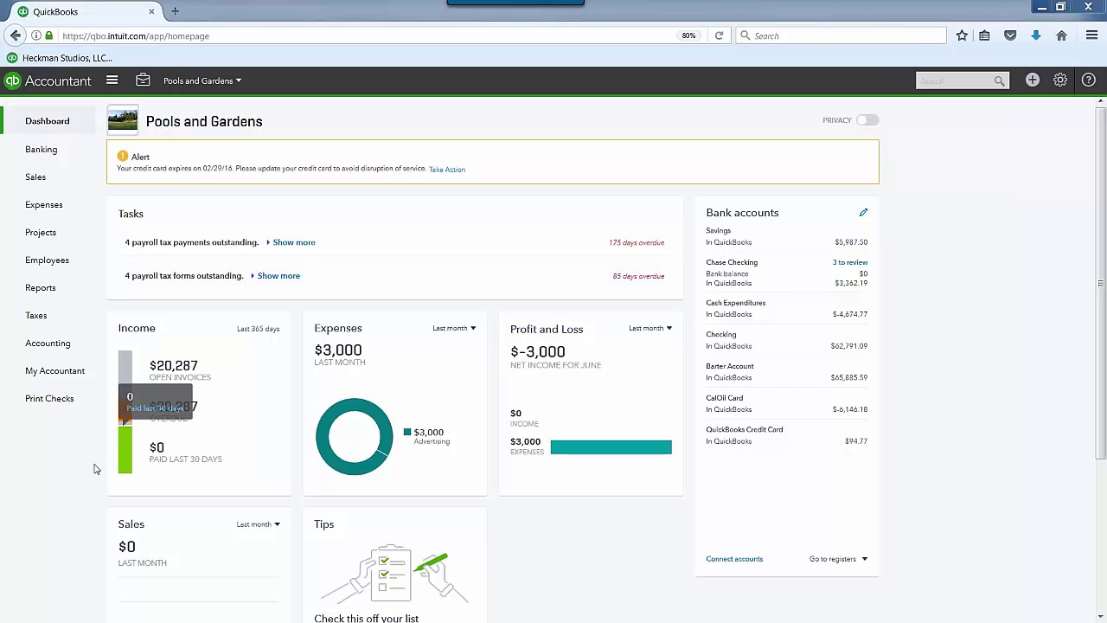
- Open the first listed employee's pay setup in Larry's Landscaping
mouse_move(124, 407)
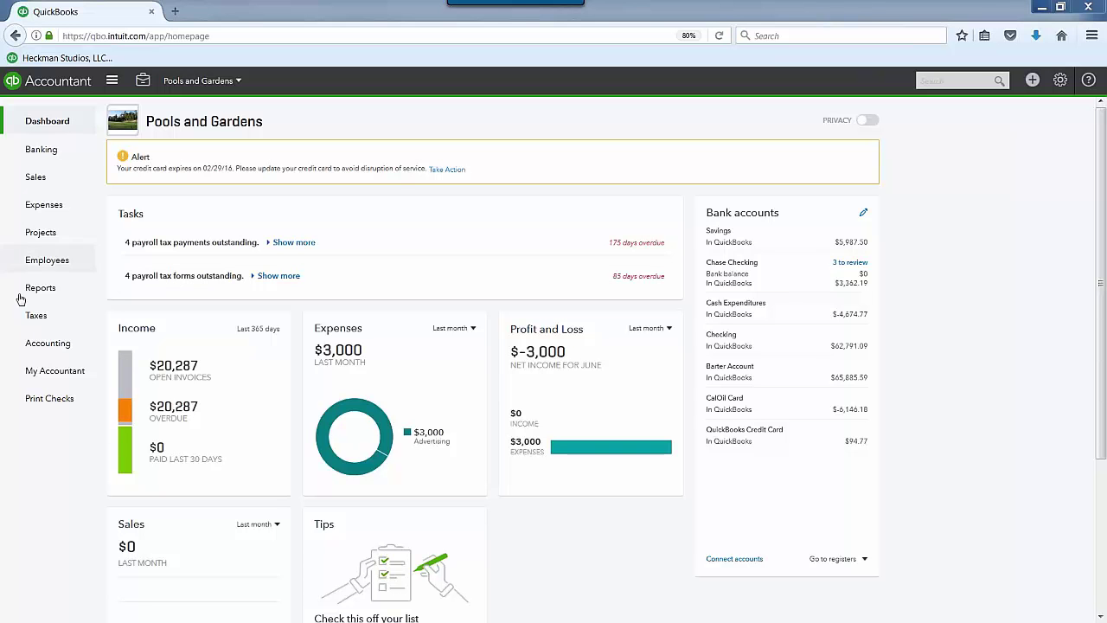
left_click(58, 270)
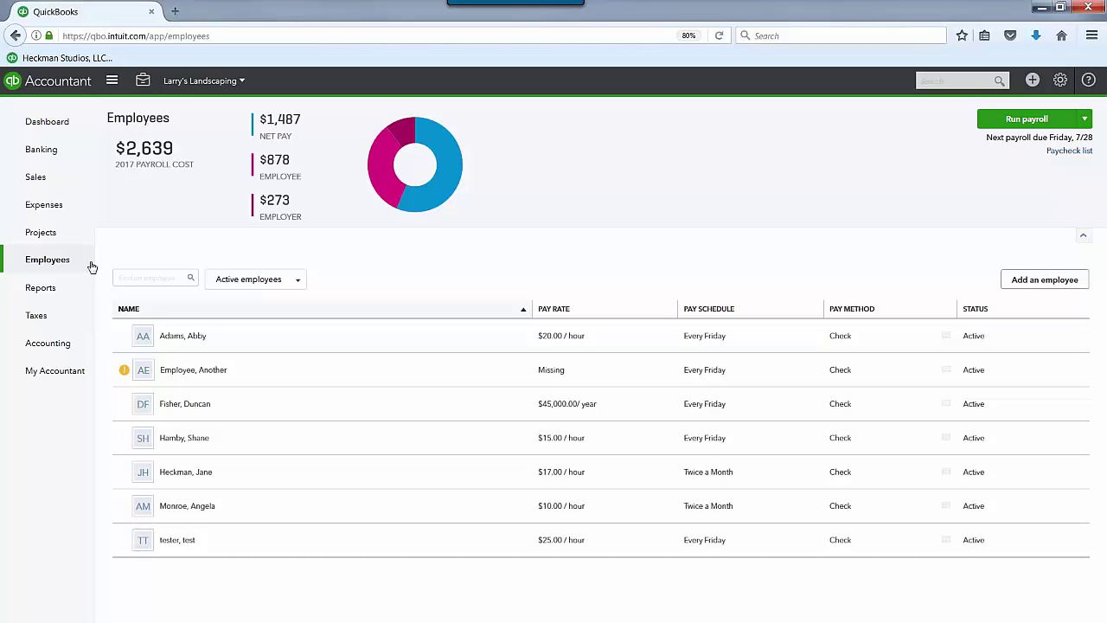
left_click(309, 350)
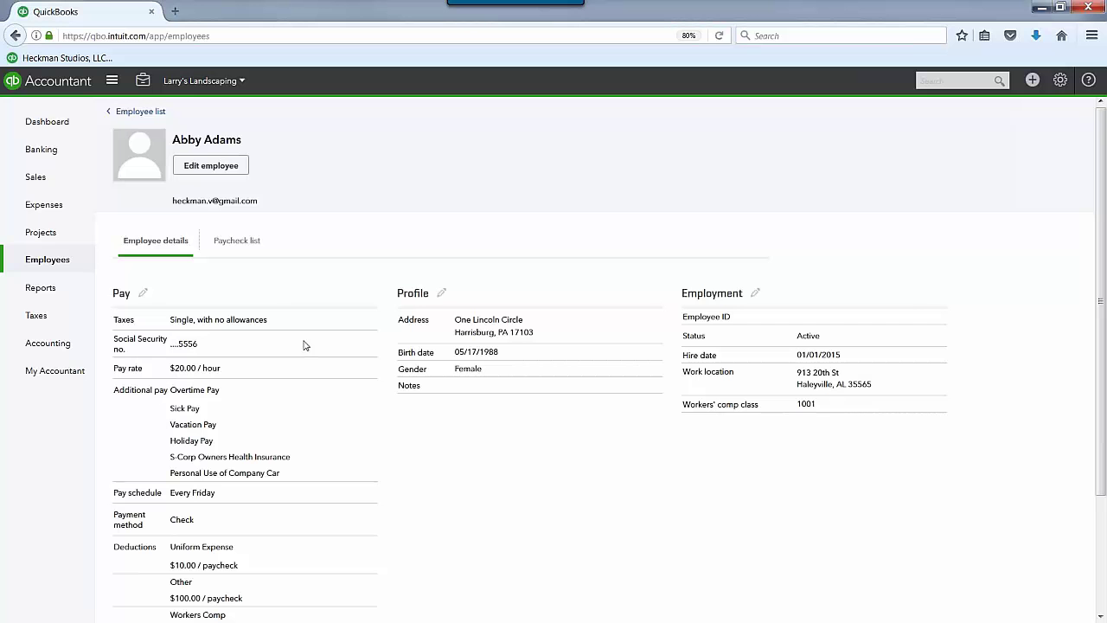
left_click(143, 296)
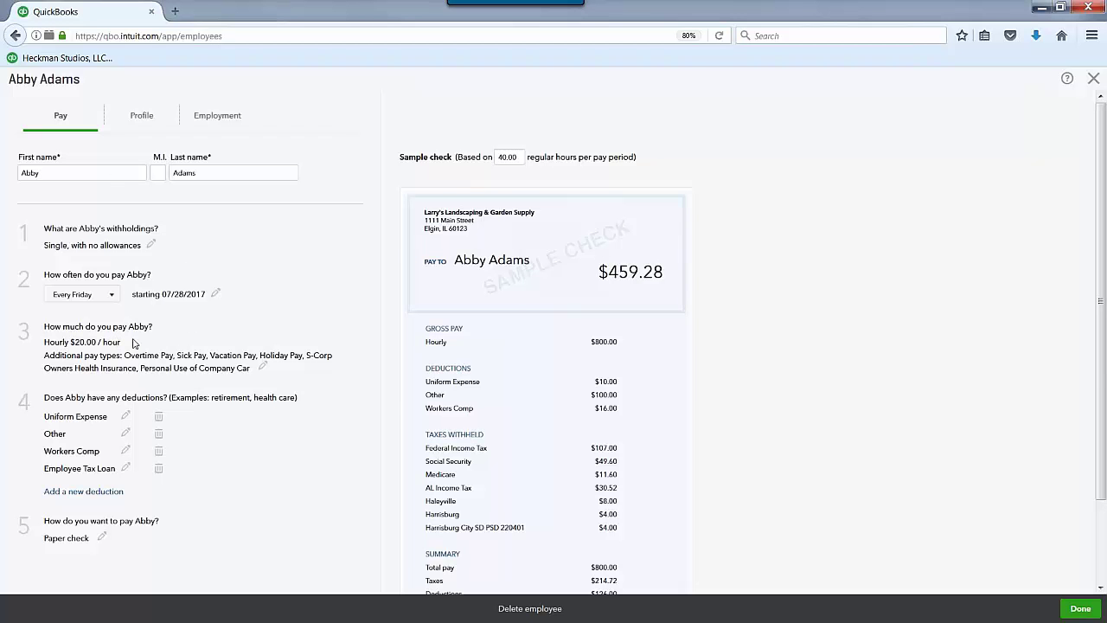
- Examine the employee's hourly rates and additional pay types, including the less common ones, plus the employment details, without saving changes
left_click(263, 370)
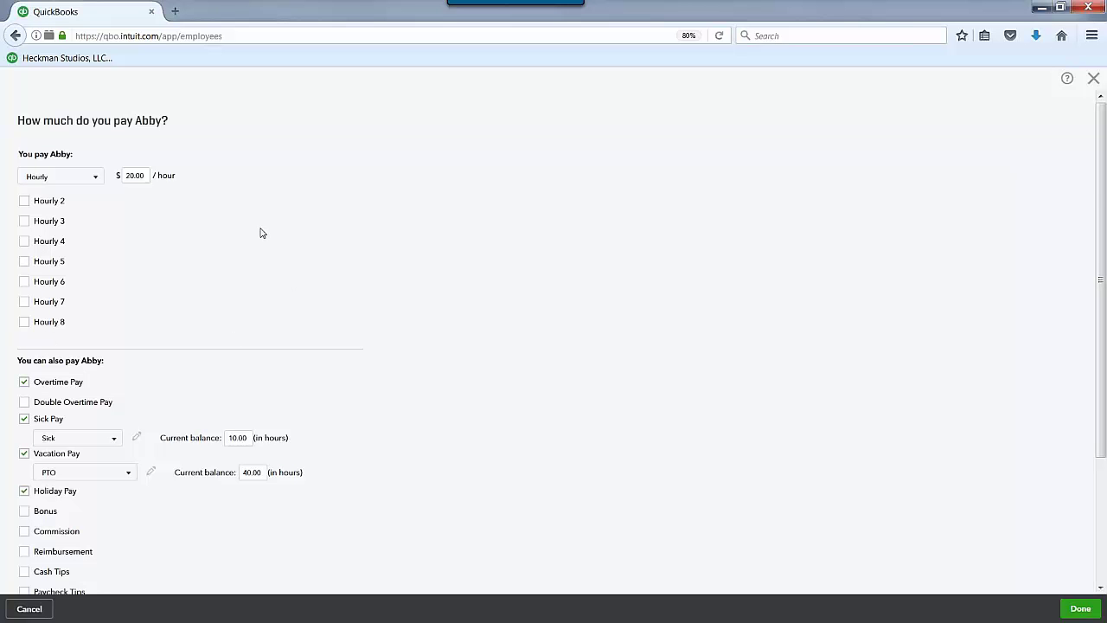
scroll(259, 232, "down", 3)
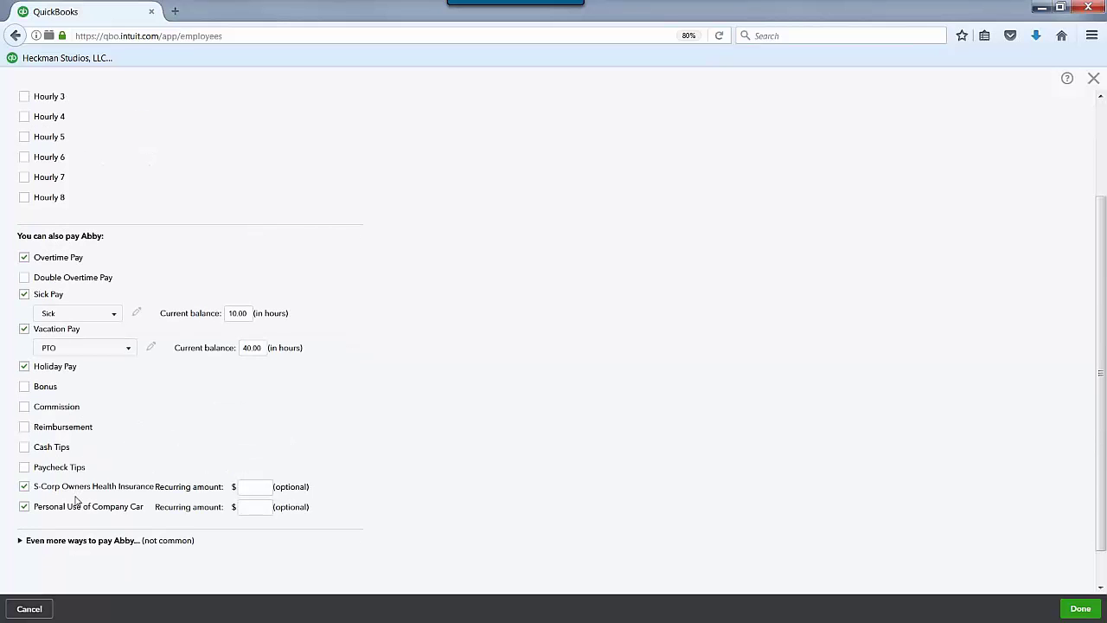
scroll(96, 518, "down", 1)
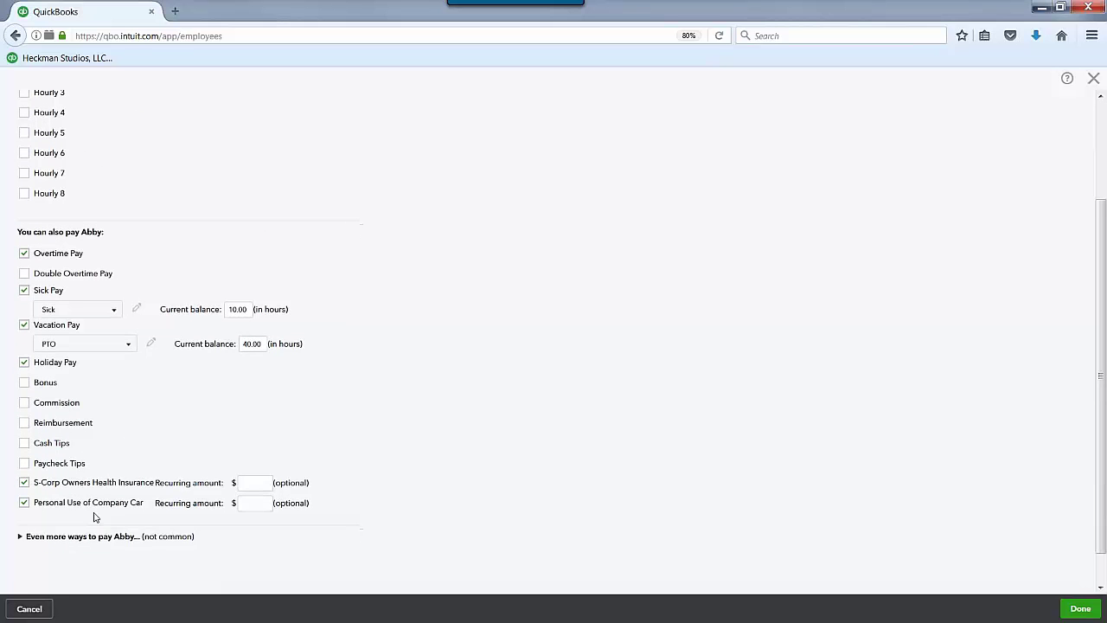
left_click(60, 504)
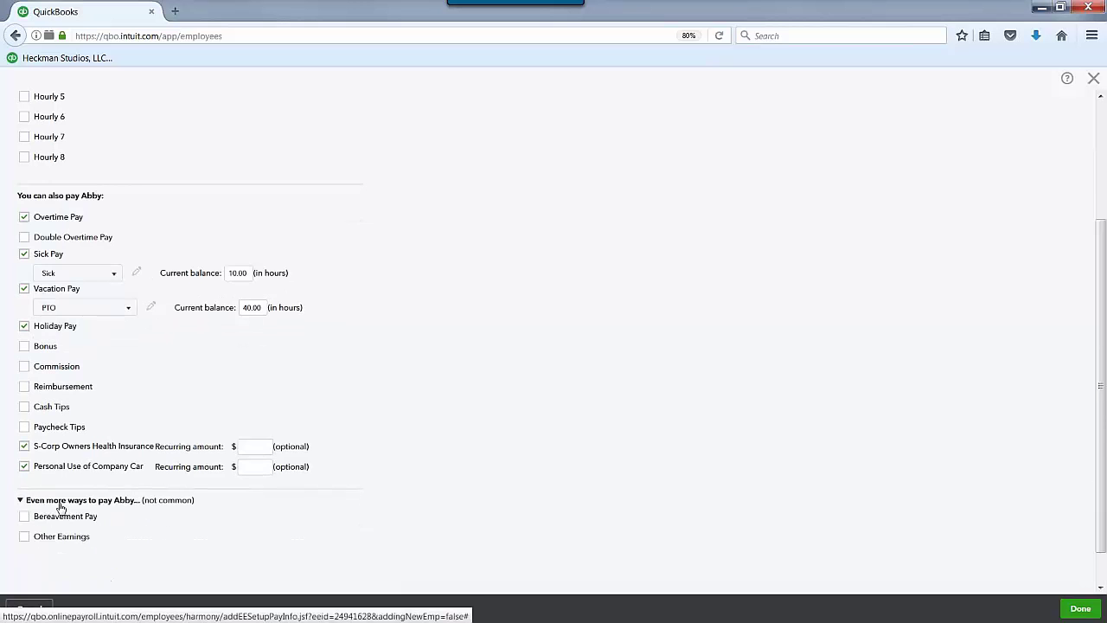
scroll(97, 519, "down", 4)
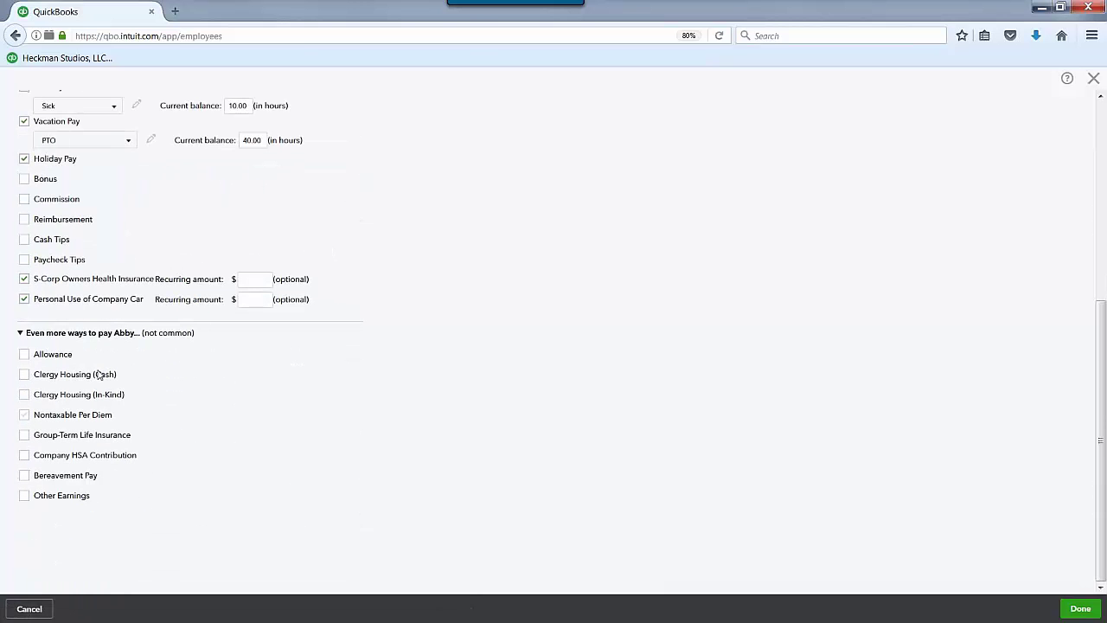
scroll(161, 509, "up", 1)
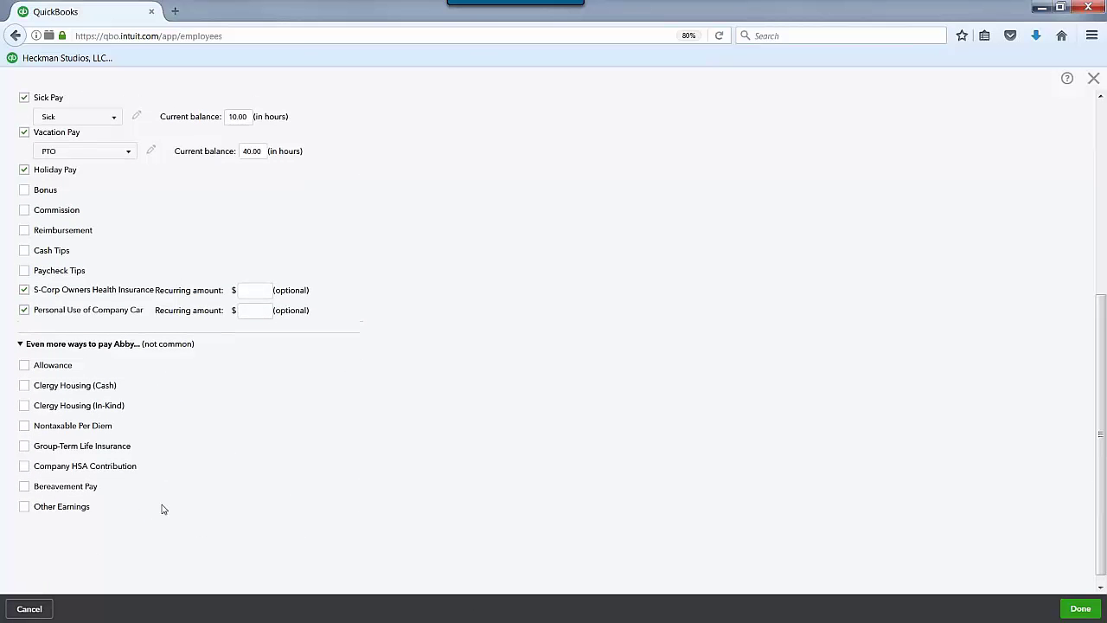
scroll(162, 508, "up", 8)
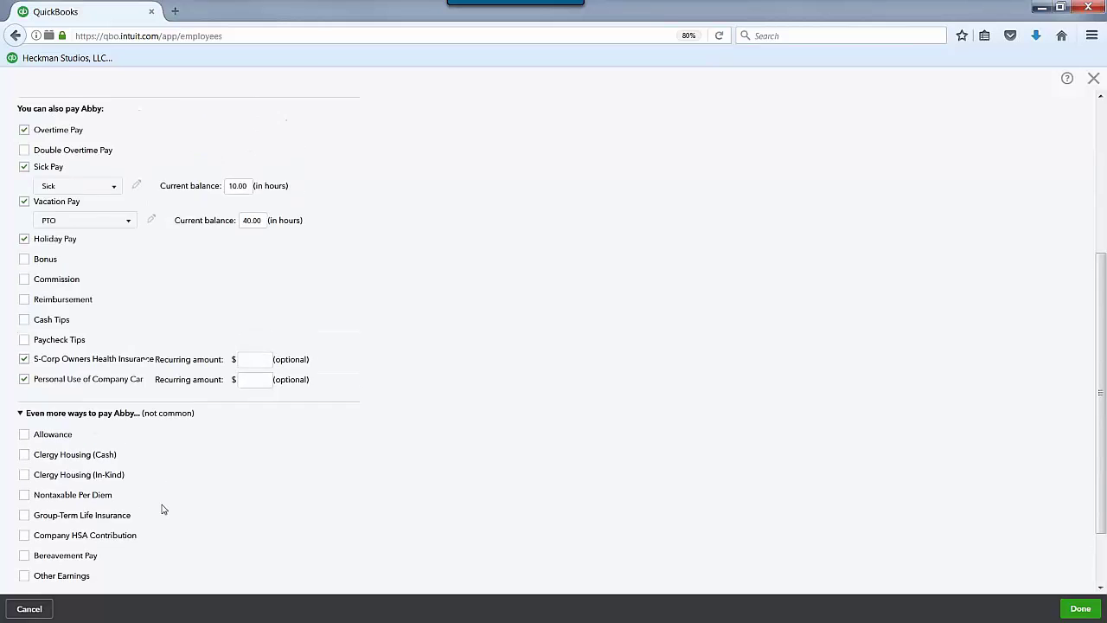
scroll(143, 513, "down", 2)
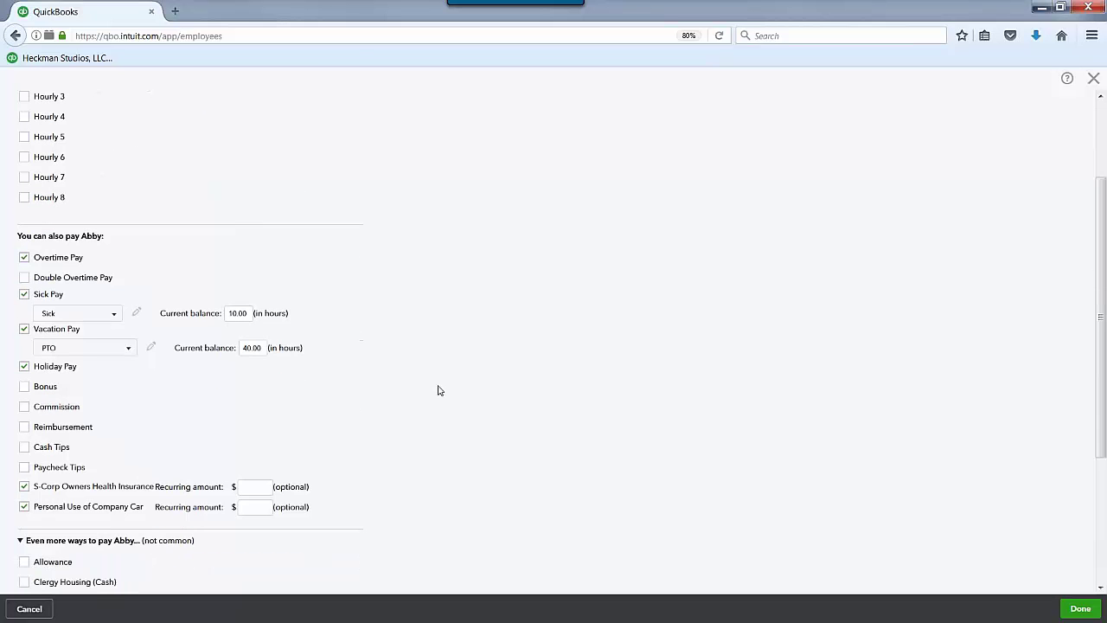
scroll(180, 488, "down", 5)
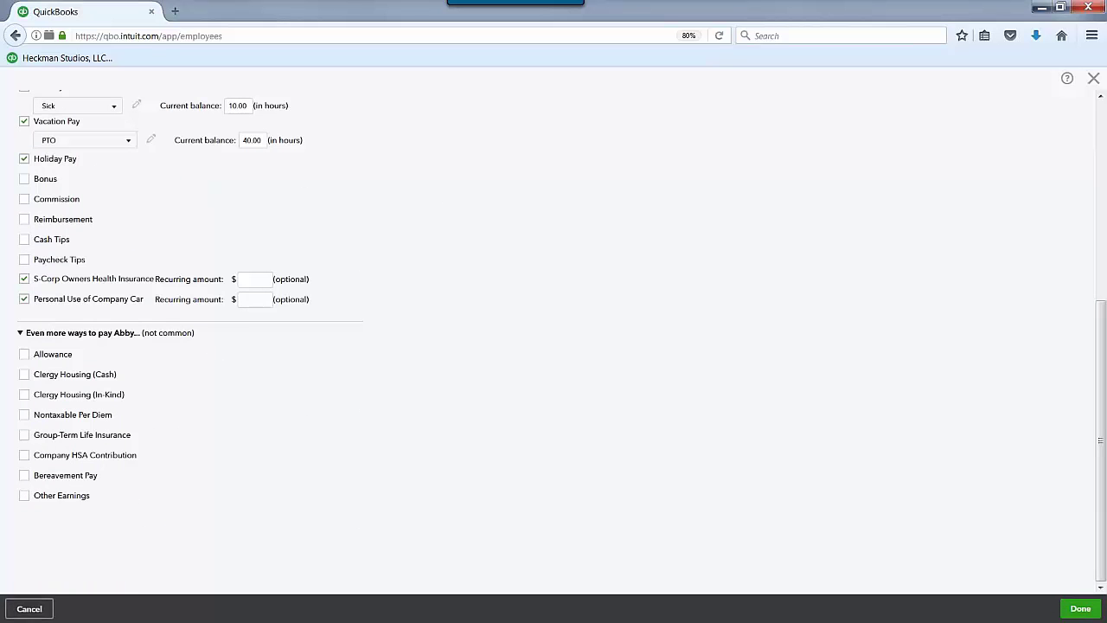
left_click(26, 609)
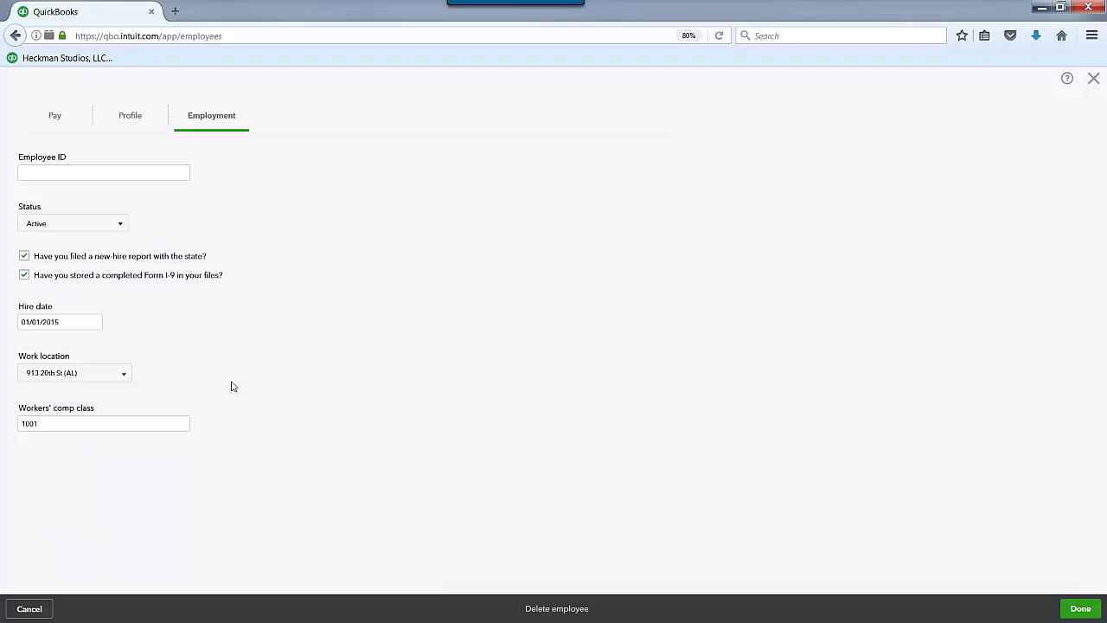
left_click(44, 119)
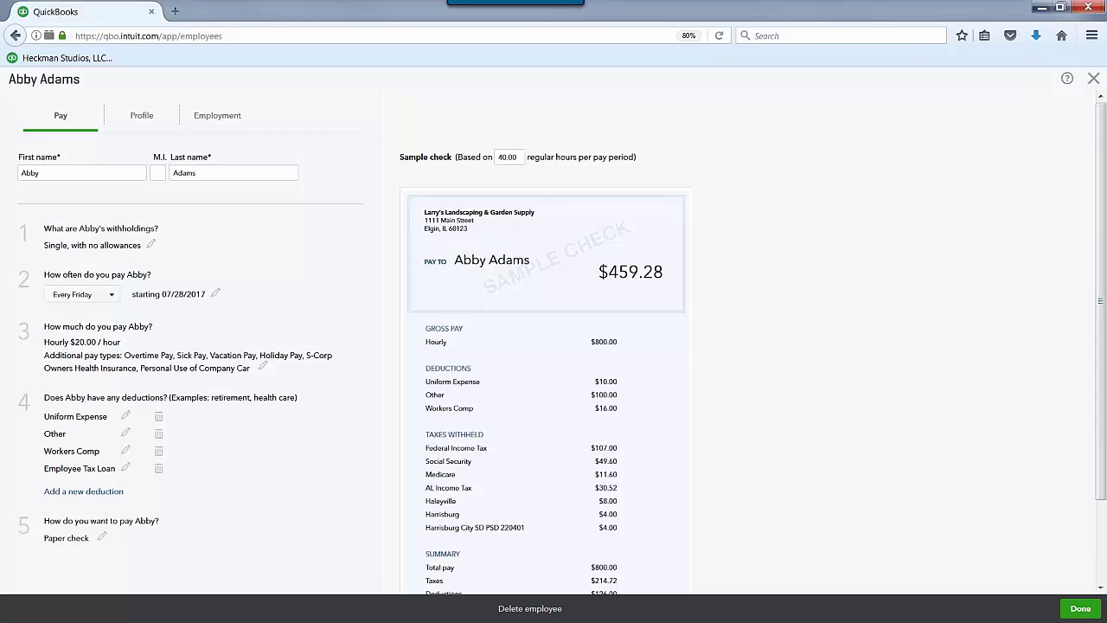
scroll(937, 303, "down", 1)
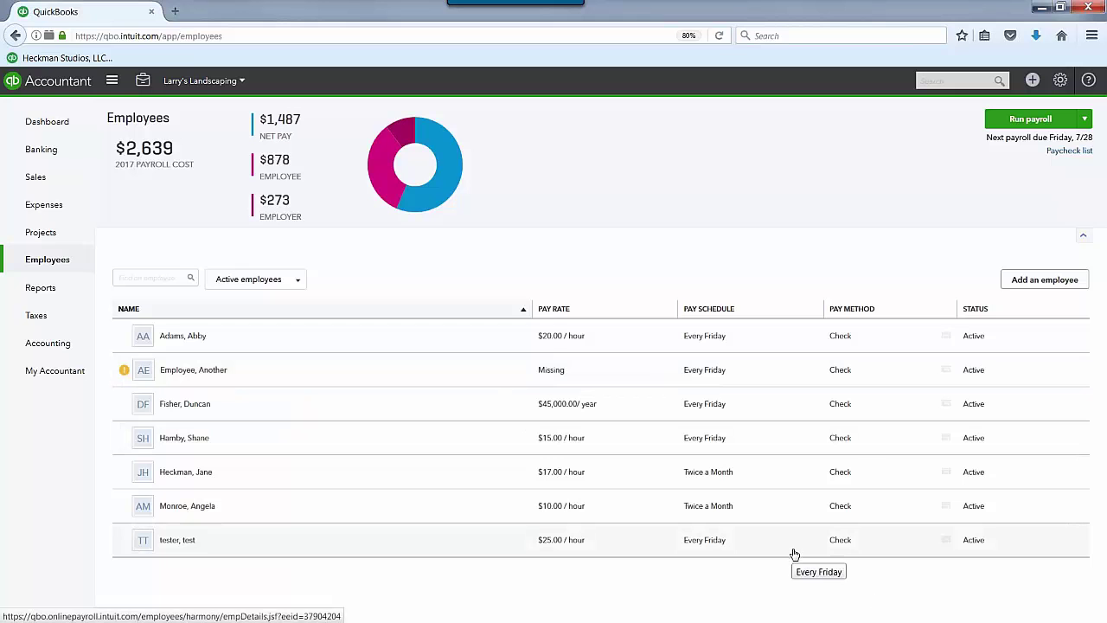
- Start a Twice a Month payroll run for the pay period 07/01/2017 to 07/15/2017 with both employees included
left_click(1085, 120)
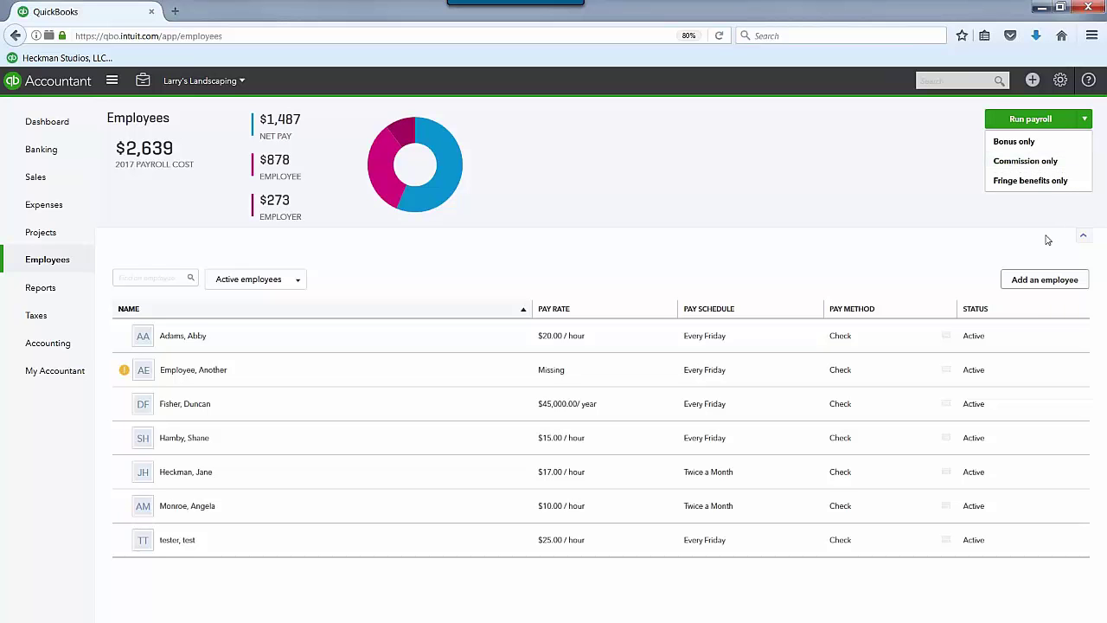
left_click(1048, 121)
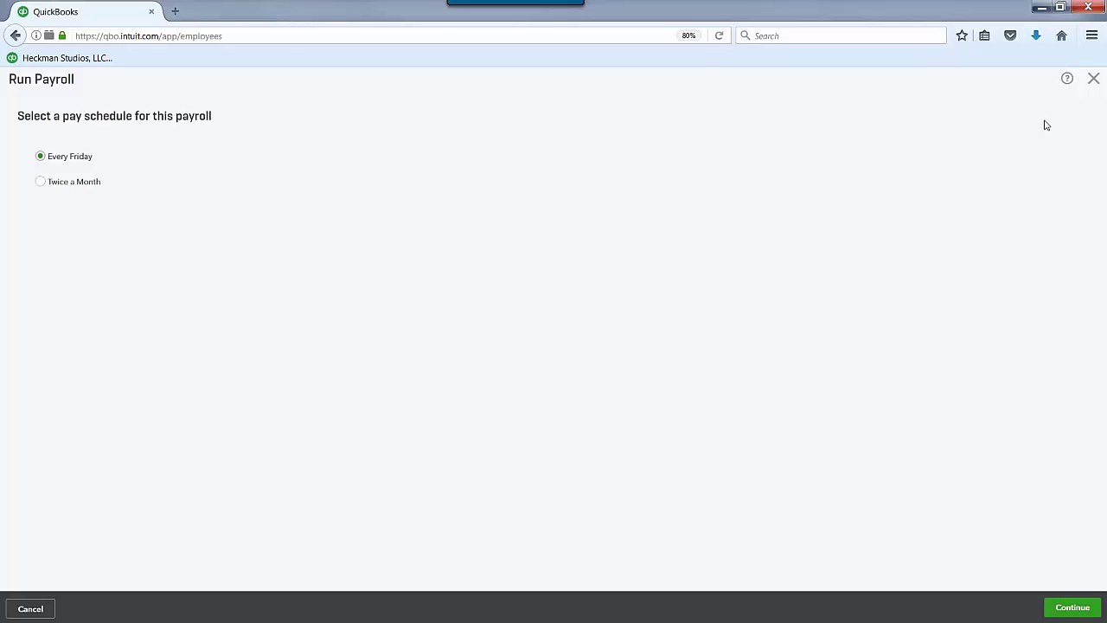
left_click(40, 182)
left_click(1073, 608)
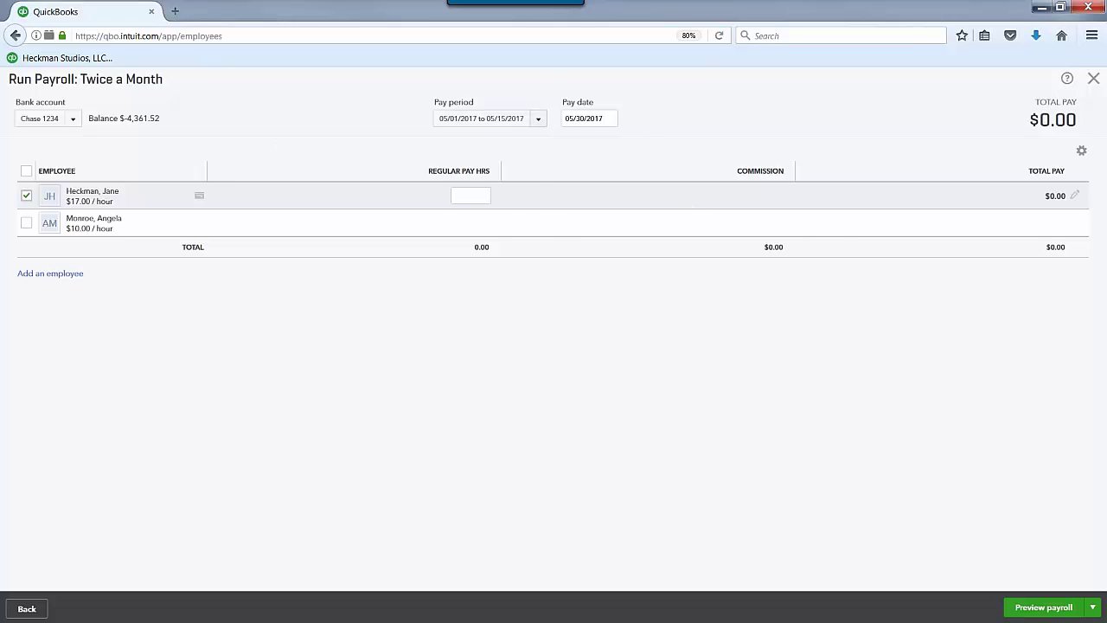
left_click(538, 118)
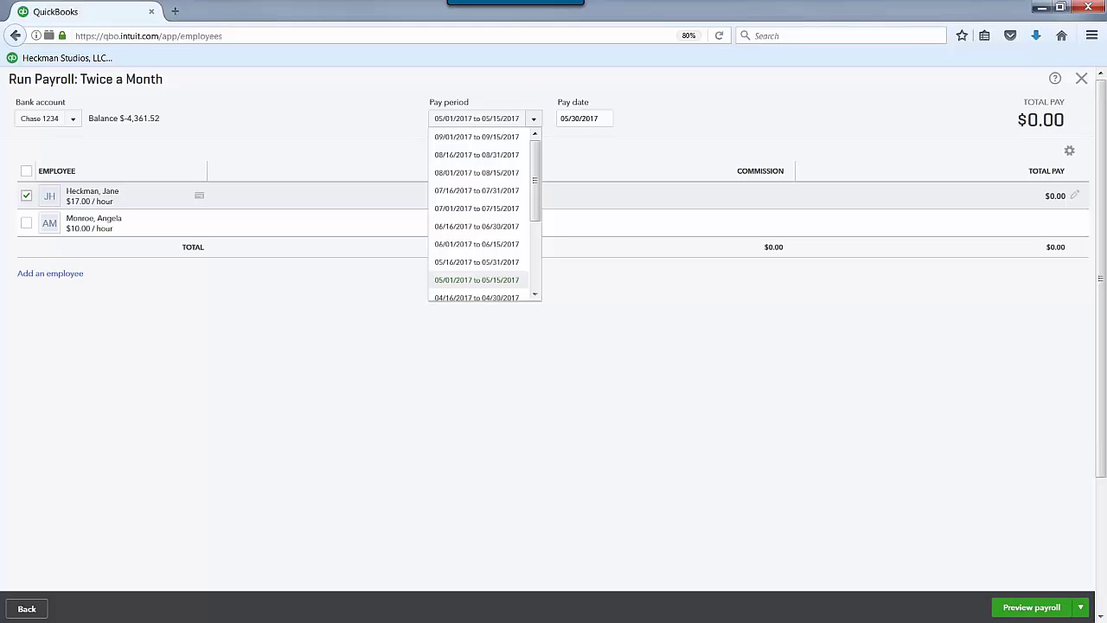
left_click(497, 209)
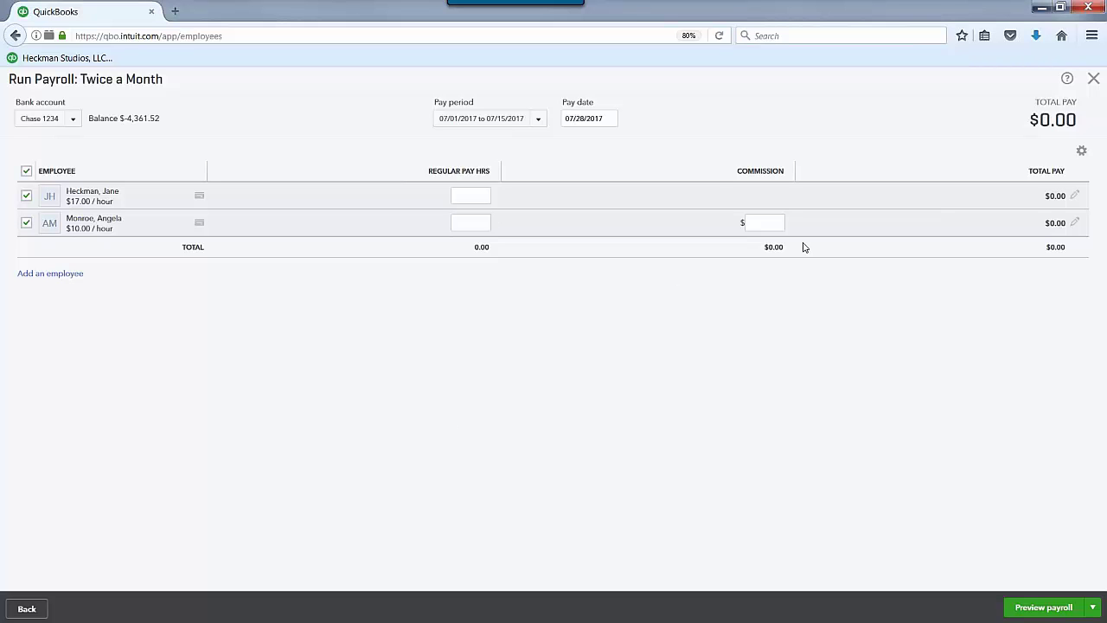
- Enter 80 regular hours for the $17.00/hour employee, 30 hours and $100 commission for the $10.00/hour employee, and preview the payroll
left_click(474, 193)
left_click(468, 221)
type("30")
key("Tab")
type("100")
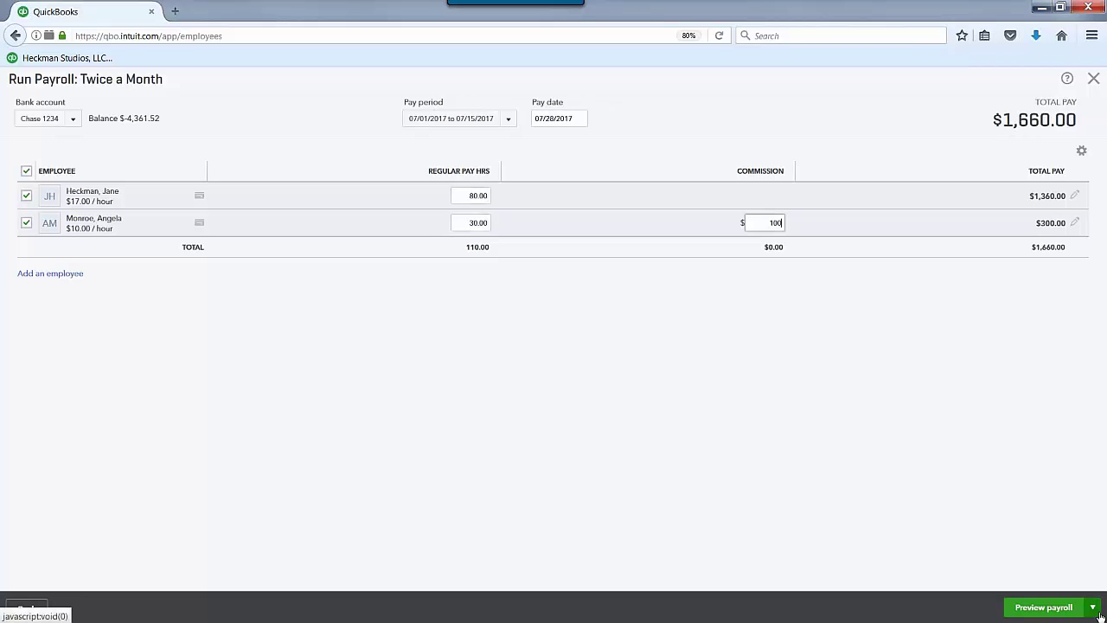
left_click(1093, 608)
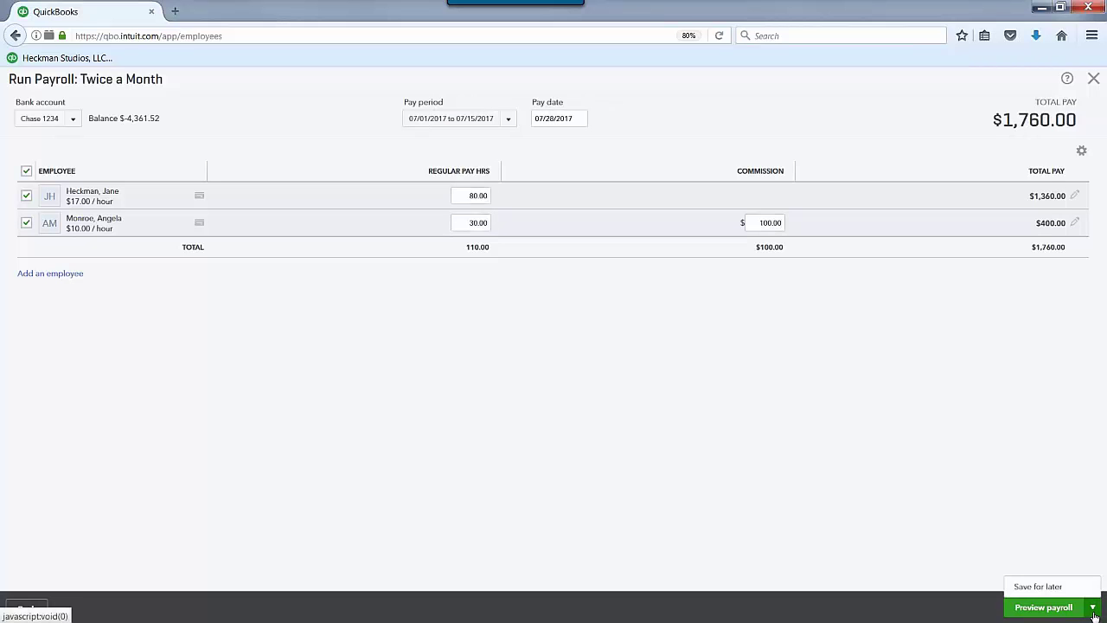
left_click(1035, 610)
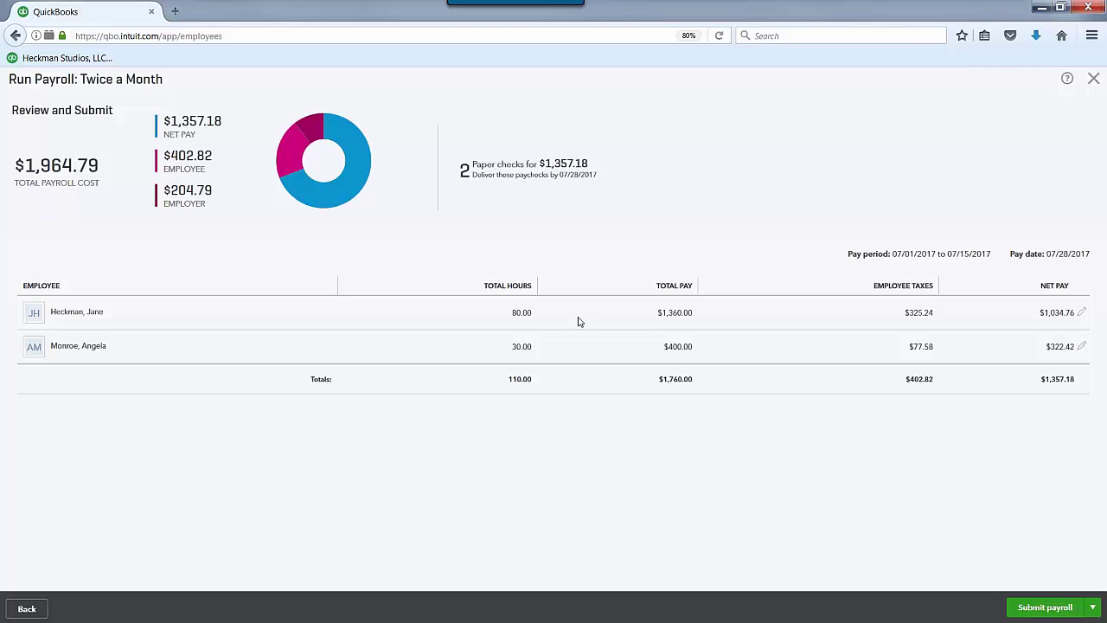
- Examine the $17.00/hour employee's paycheck details, including the employee and employer tax breakdowns, and return to the payroll review
left_click(1082, 315)
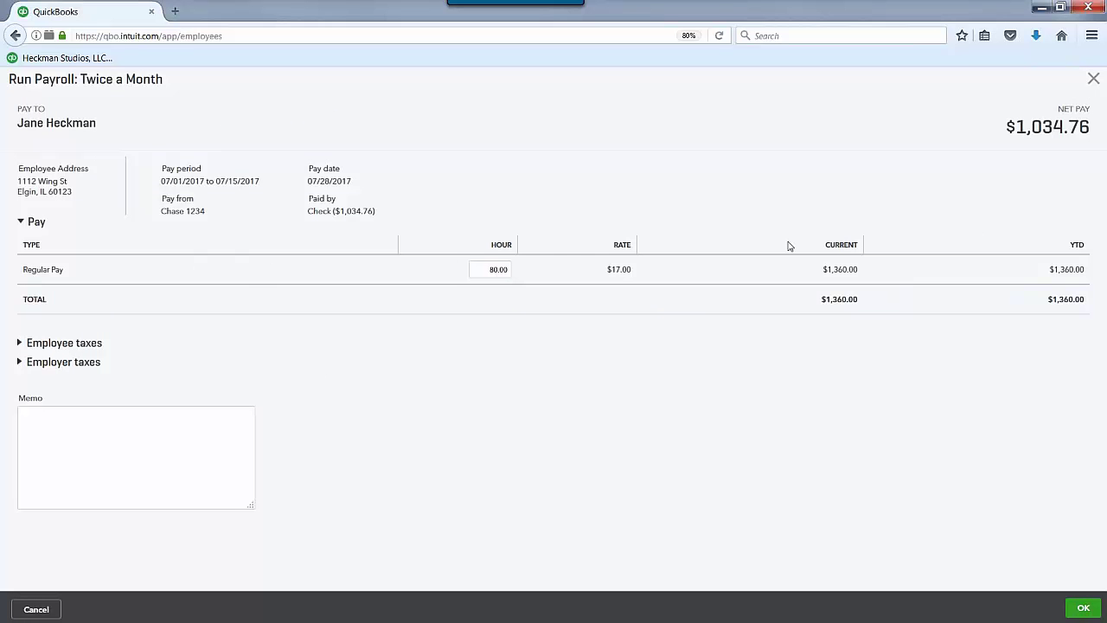
left_click(43, 344)
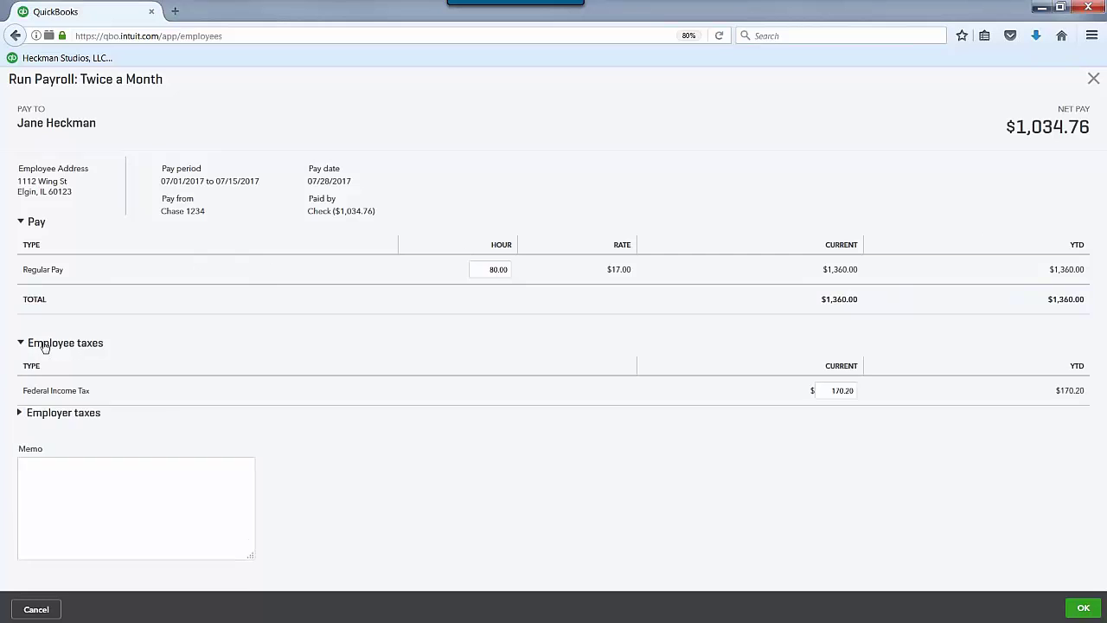
scroll(62, 420, "down", 2)
left_click(77, 444)
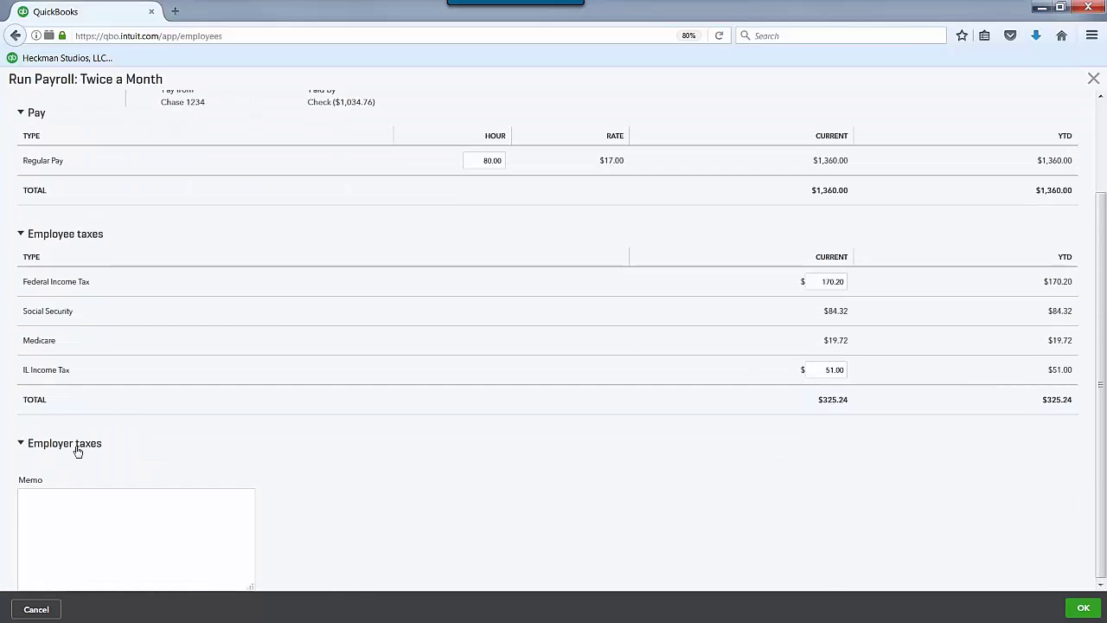
scroll(151, 478, "down", 2)
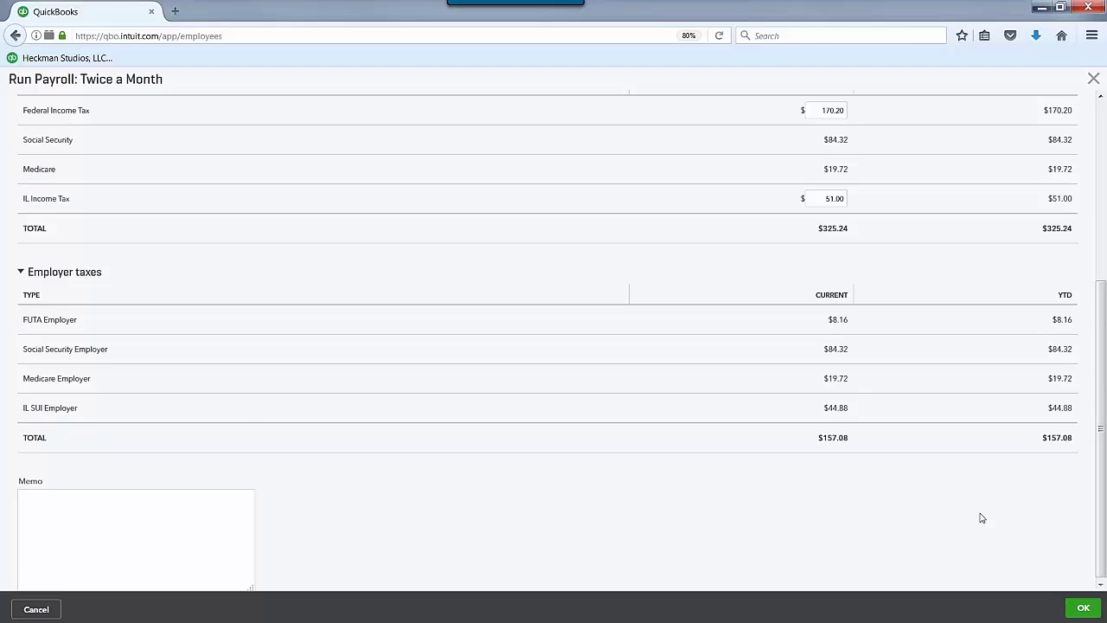
scroll(982, 518, "up", 2)
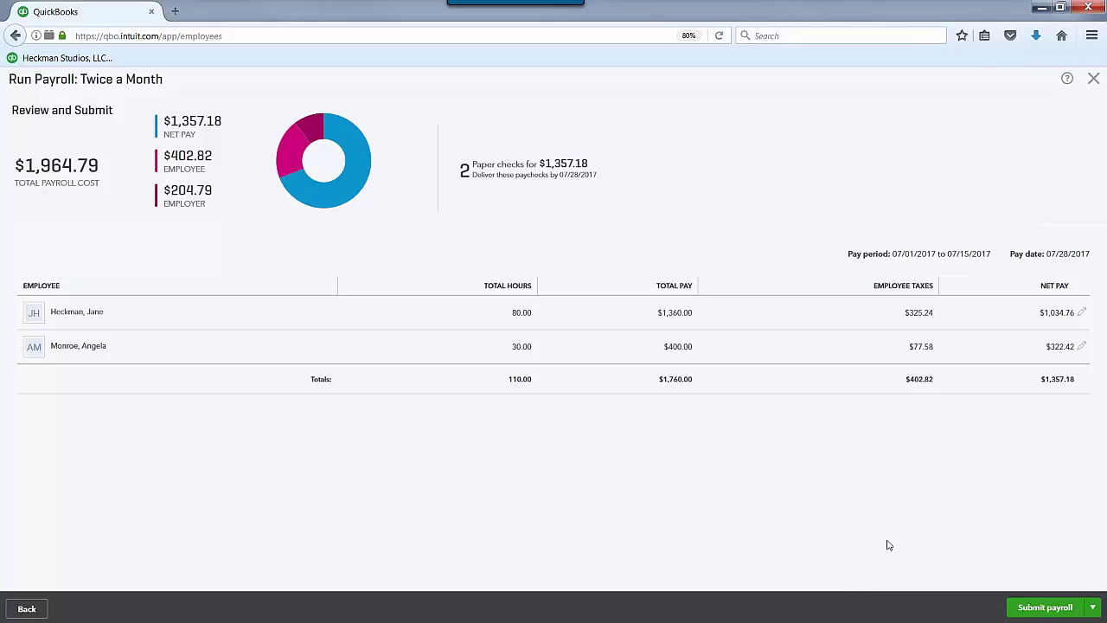
- Submit the Twice a Month payroll, check the list of available payroll reports, and finish the payroll run
left_click(1093, 609)
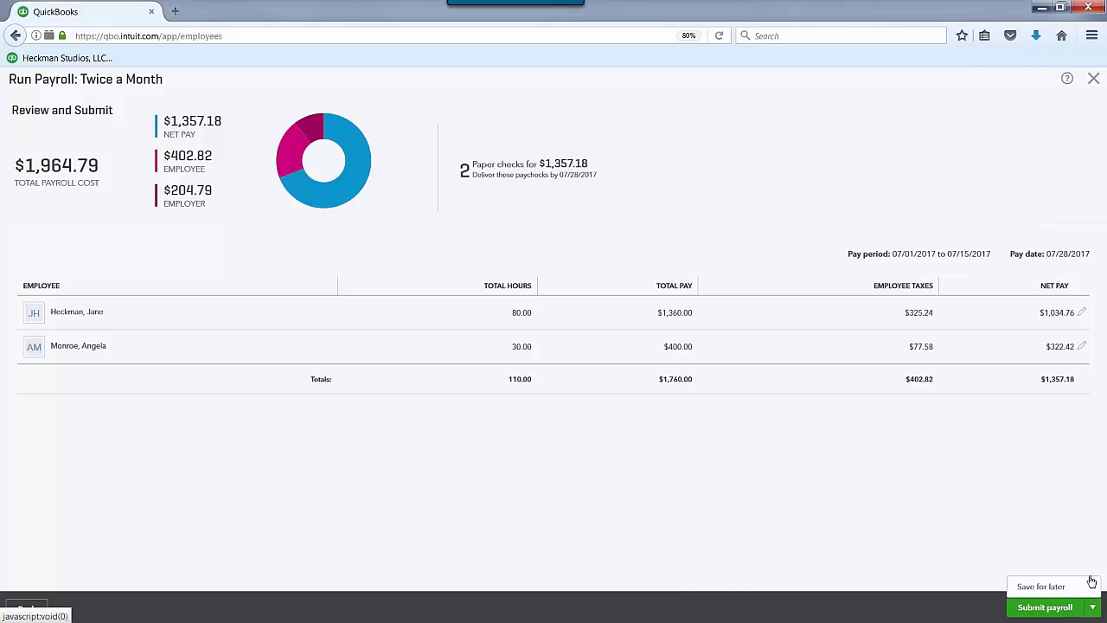
left_click(1045, 610)
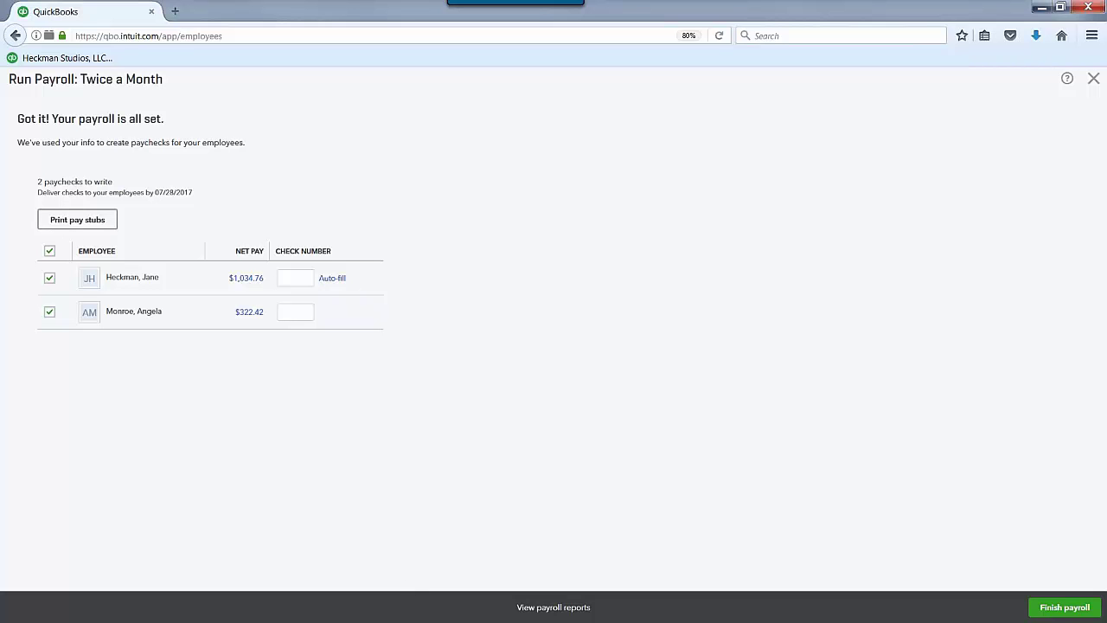
left_click(551, 608)
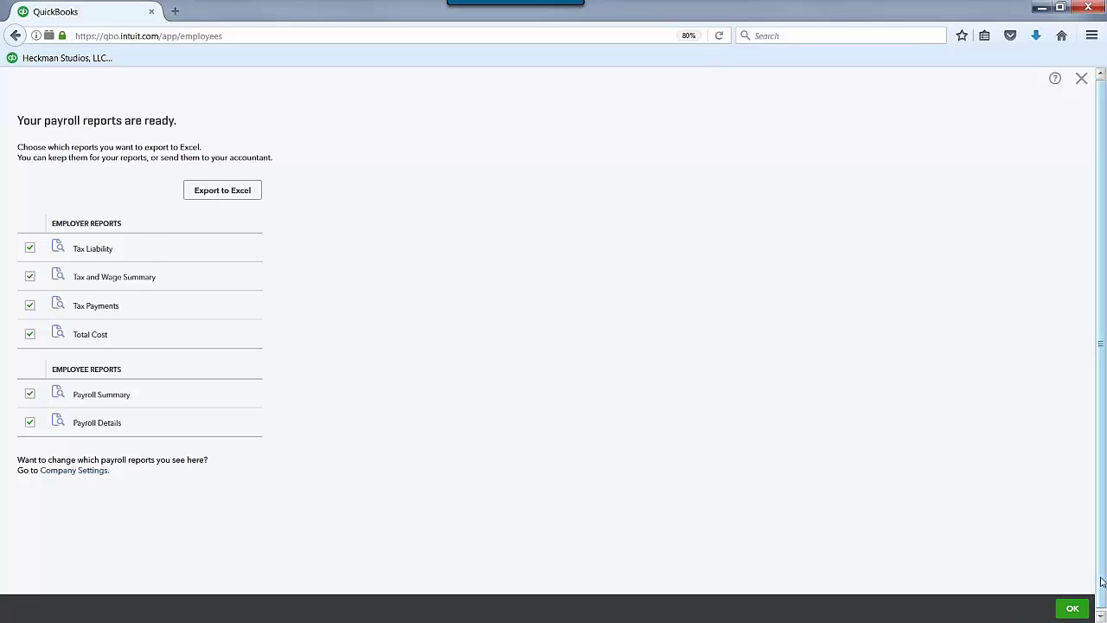
left_click(1072, 608)
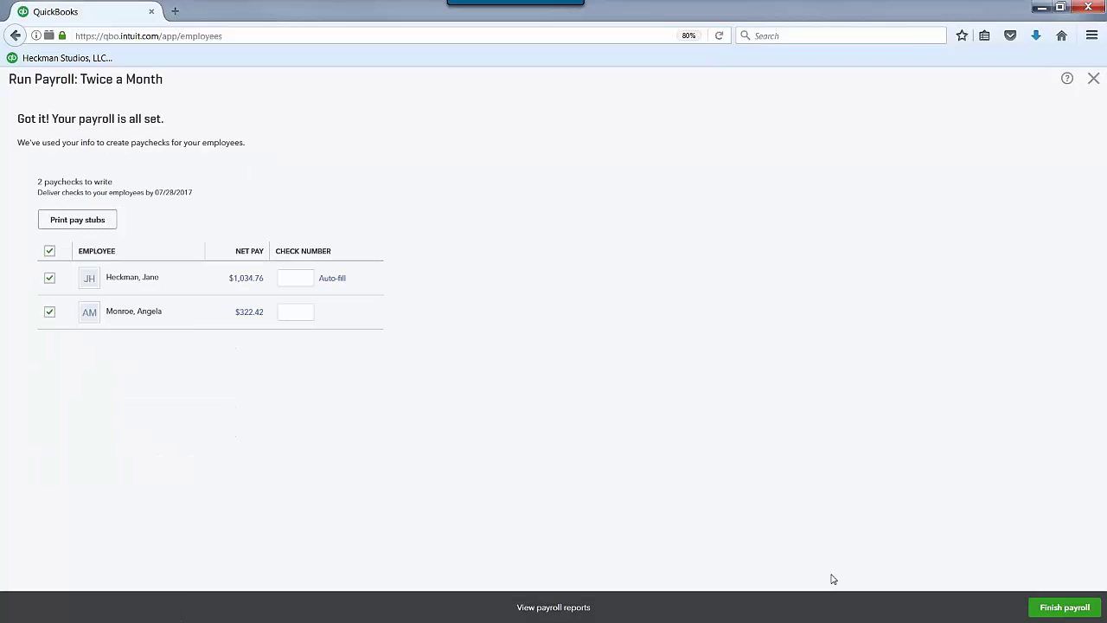
left_click(1055, 612)
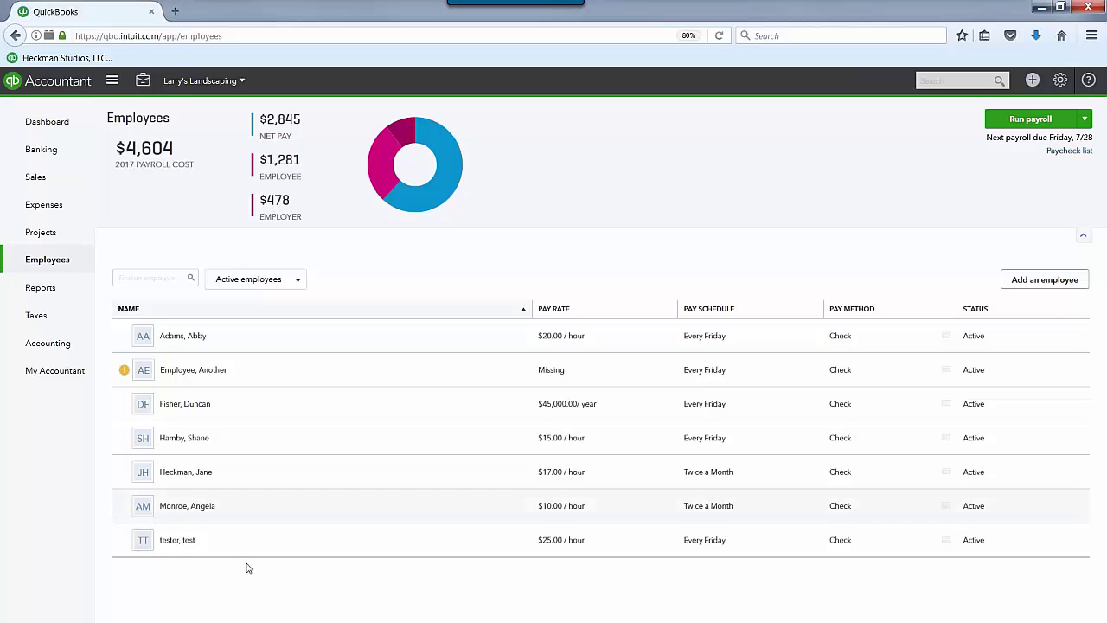
- Review the payroll taxes awaiting payment from the Payroll Tax Center, without recording any payment
left_click(35, 315)
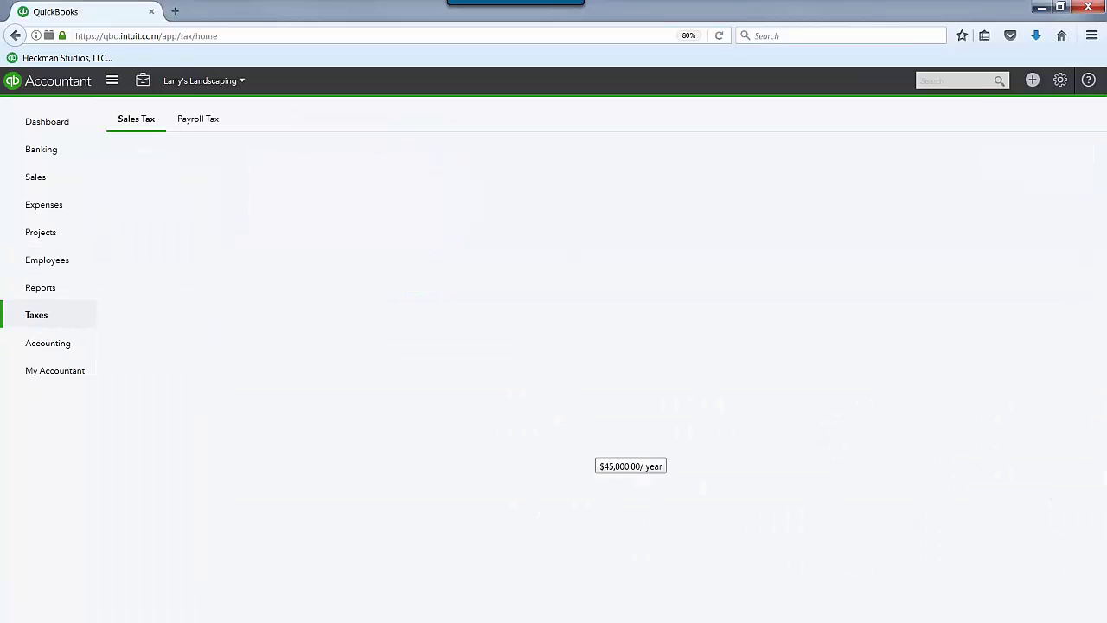
left_click(153, 132)
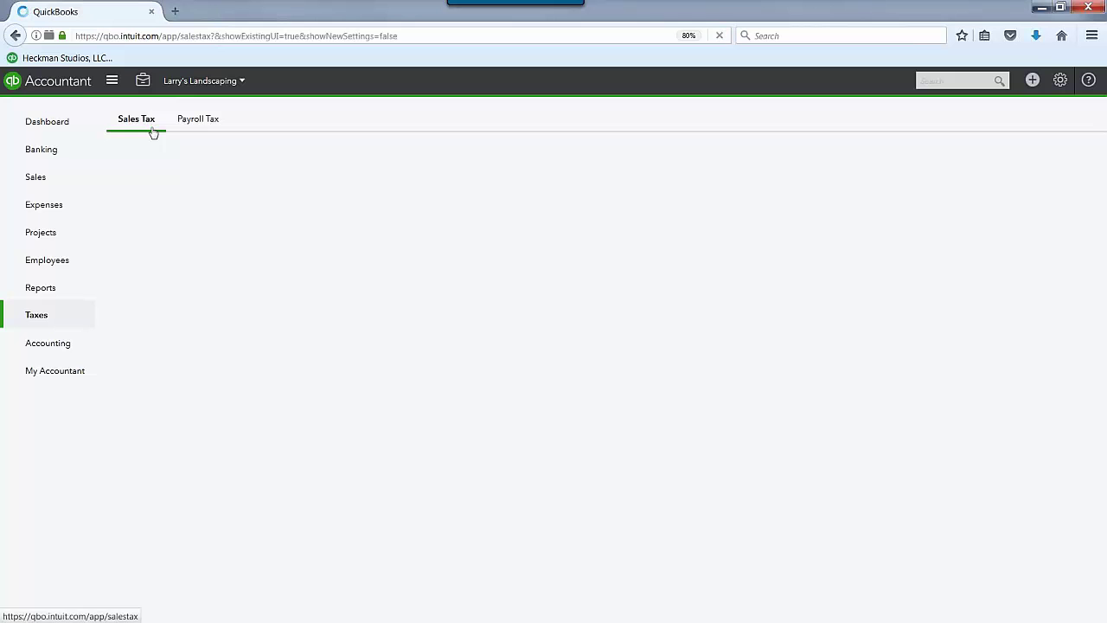
left_click(205, 126)
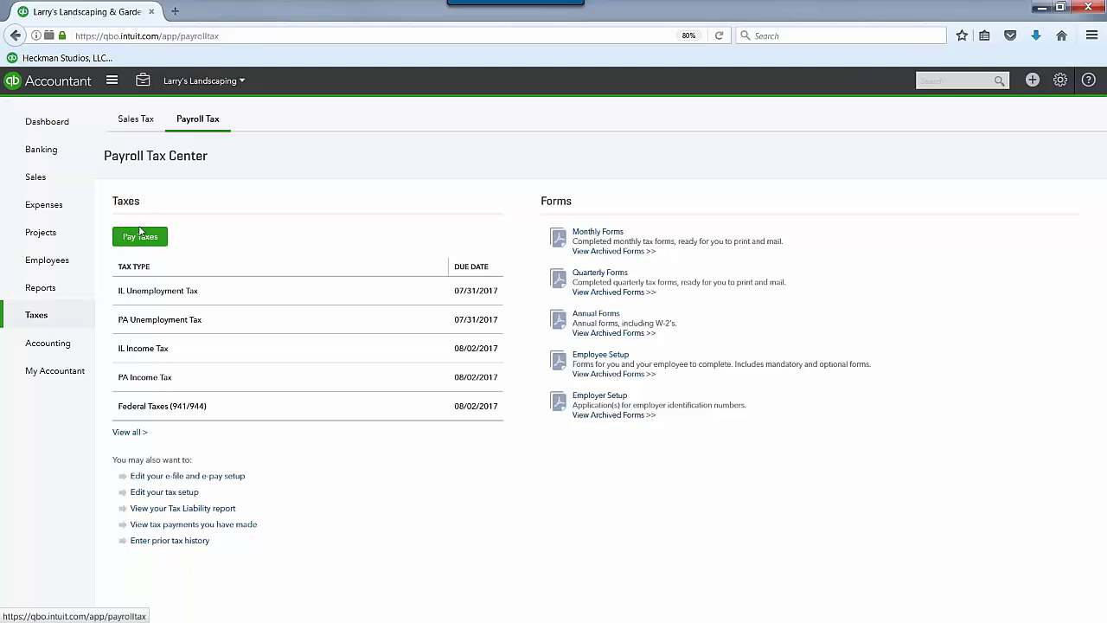
left_click(140, 232)
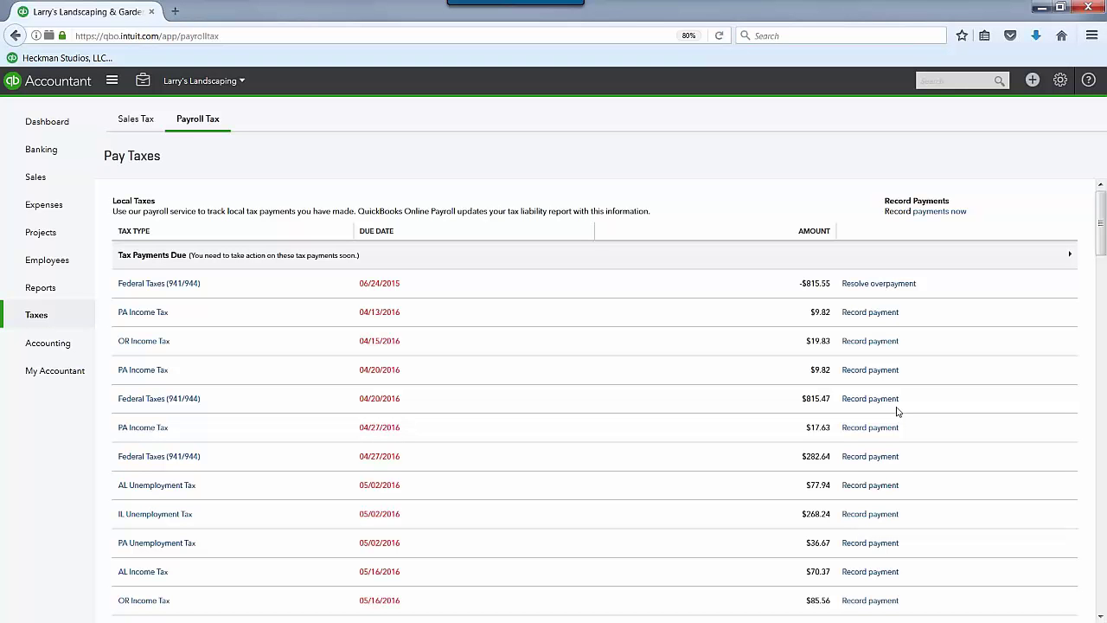
left_click(198, 125)
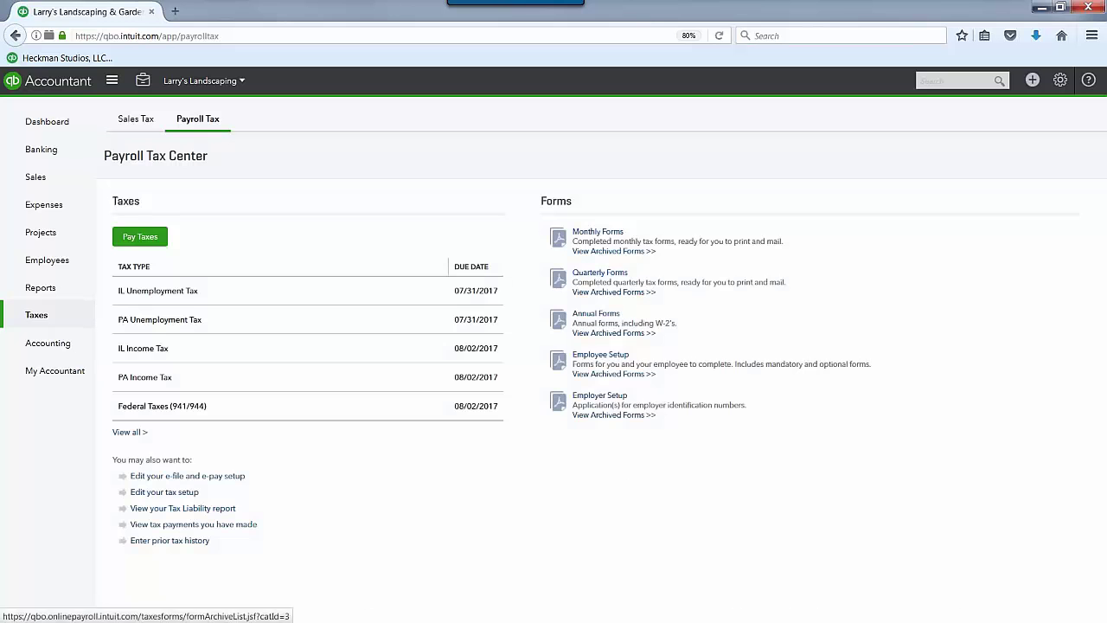
- Look over the quarterly tax forms and the 941 Employer's Quarterly Tax Return page, then return to the Payroll Tax Center
left_click(600, 272)
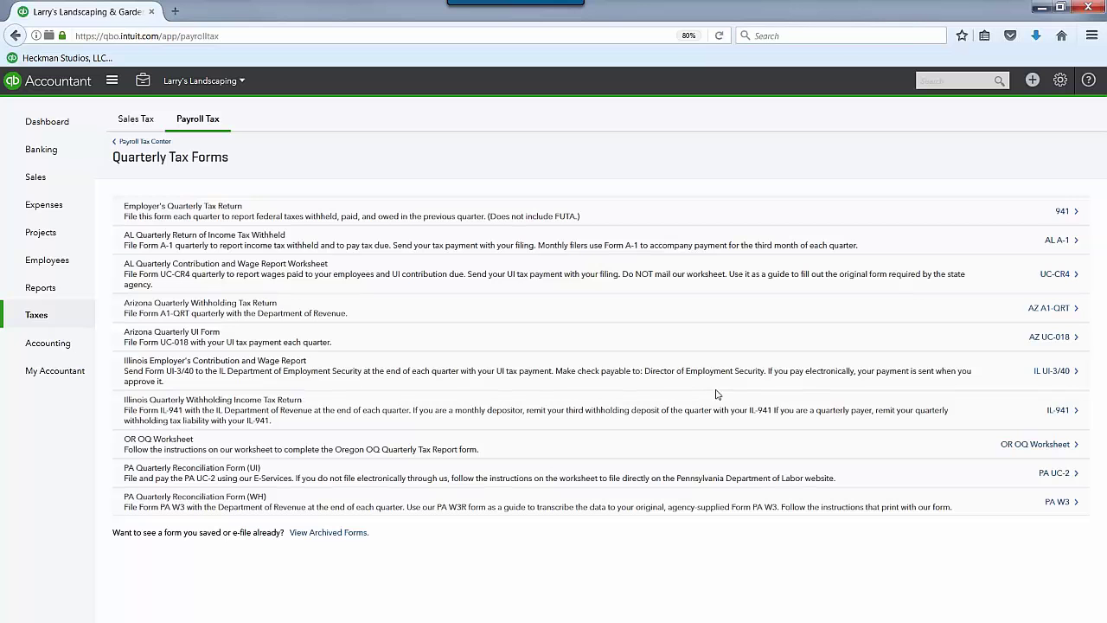
left_click(1059, 213)
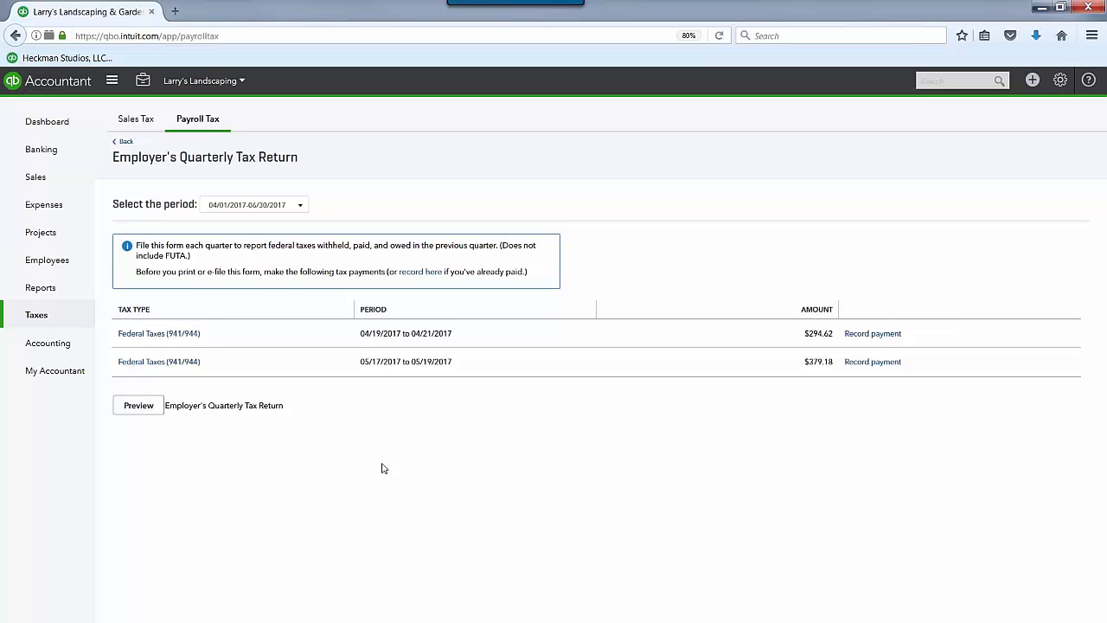
left_click(124, 142)
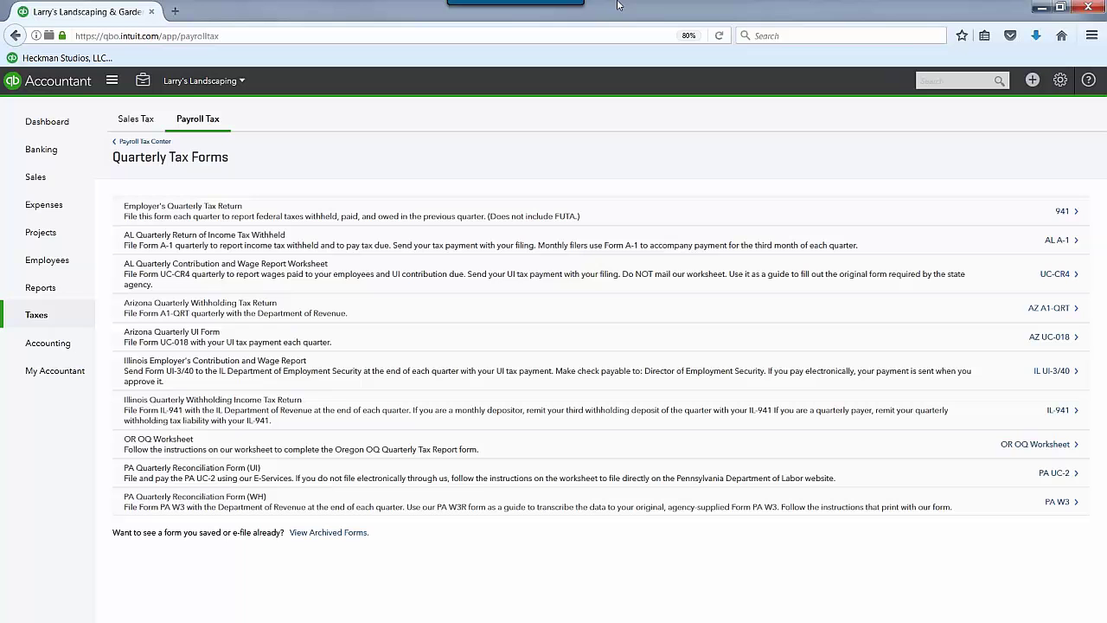
left_click(147, 143)
- Open the Payroll Details report from the Manage Payroll group of all reports
left_click(51, 287)
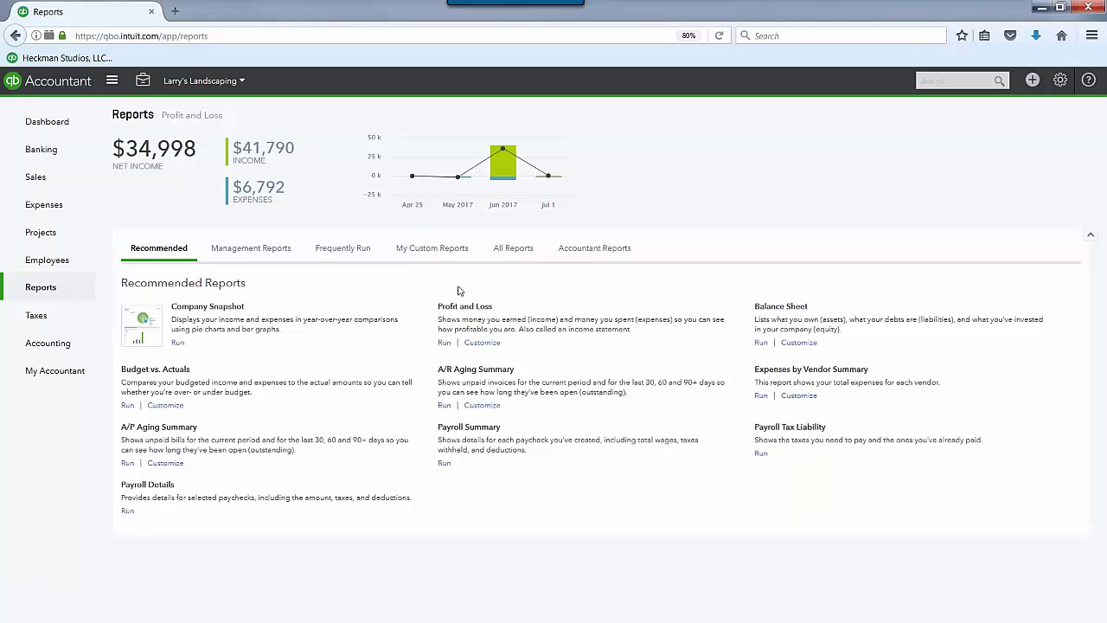
left_click(523, 252)
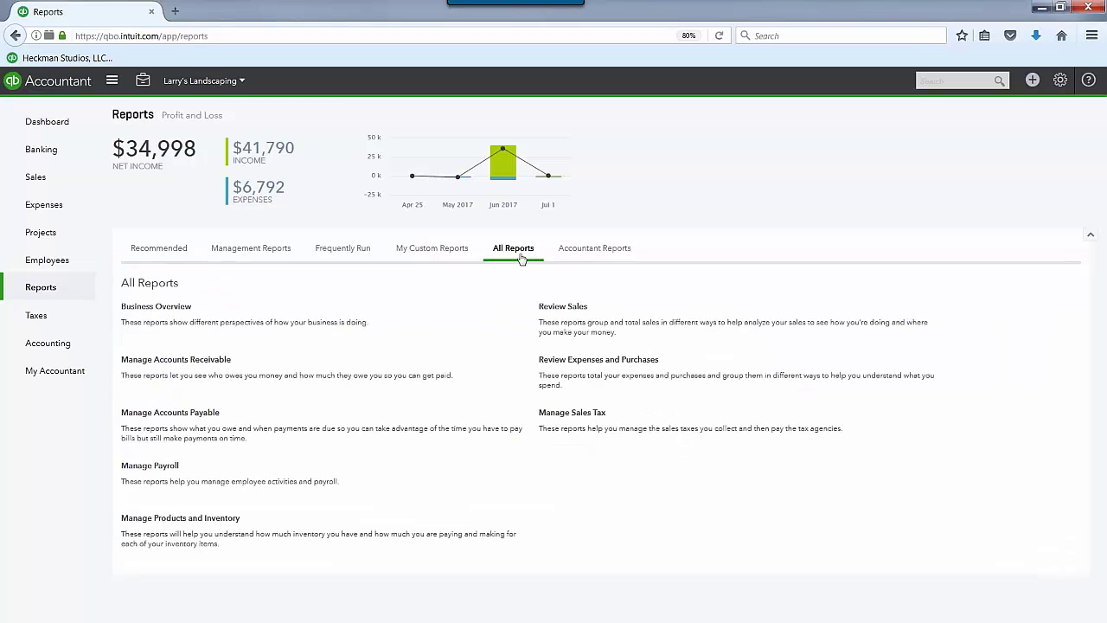
left_click(149, 467)
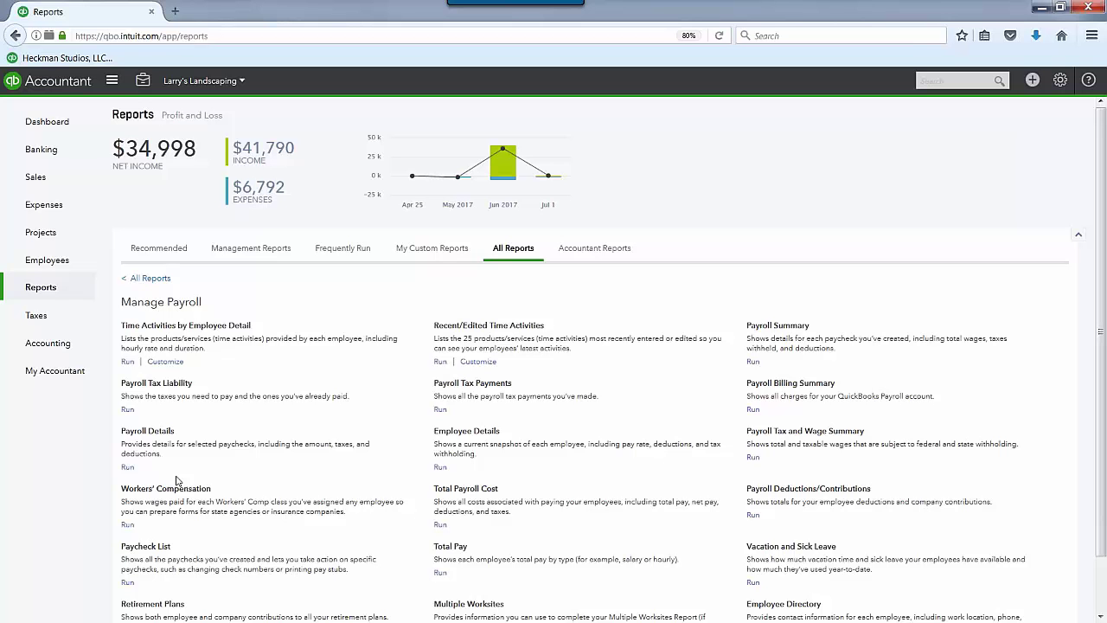
left_click(147, 434)
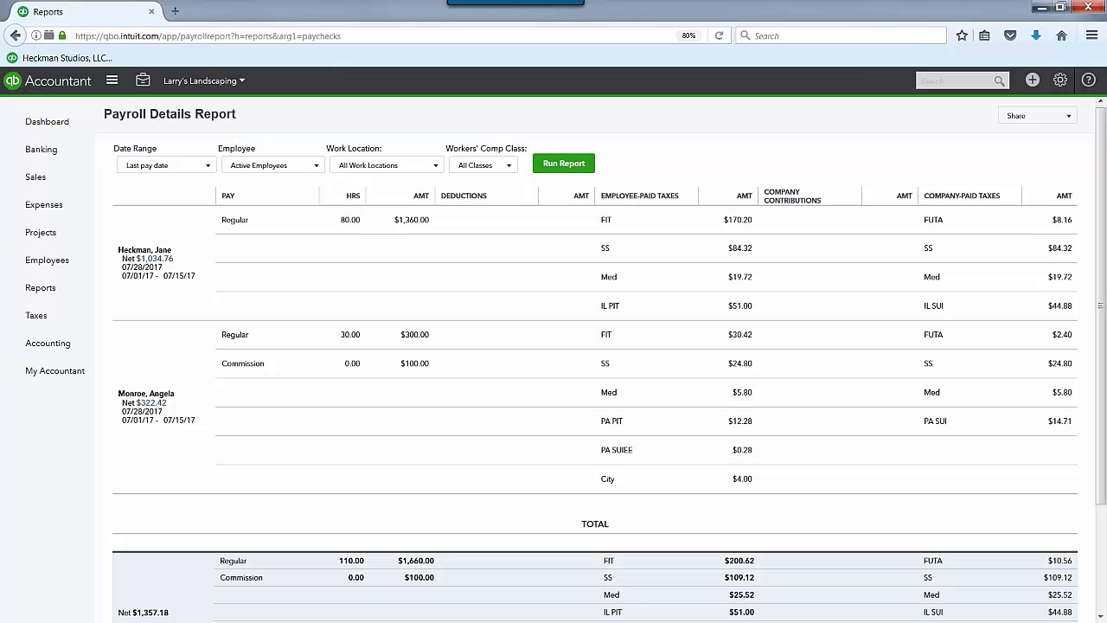
- Run the Payroll Details report with the employee filter set to Summary By Employee and review it down to the grand total
left_click(308, 168)
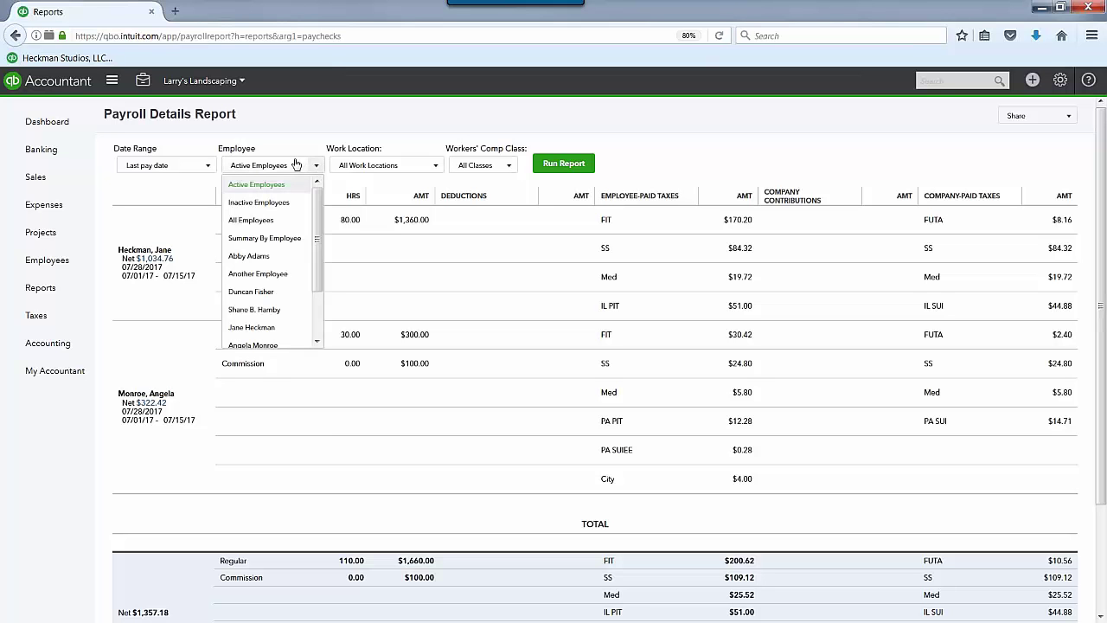
left_click(289, 246)
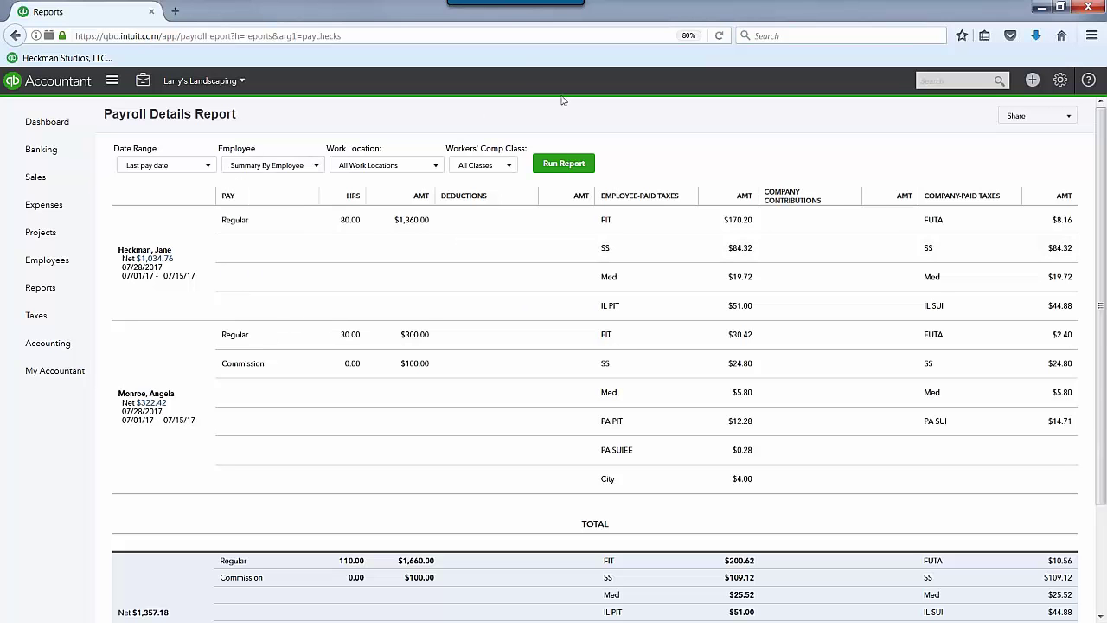
left_click(569, 171)
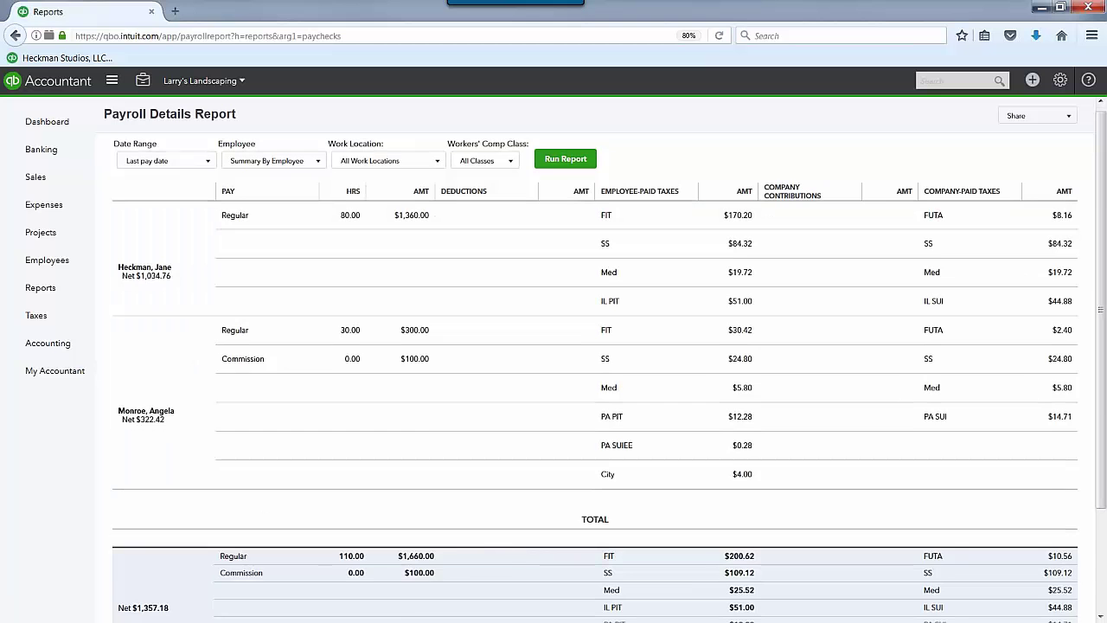
scroll(595, 364, "down", 3)
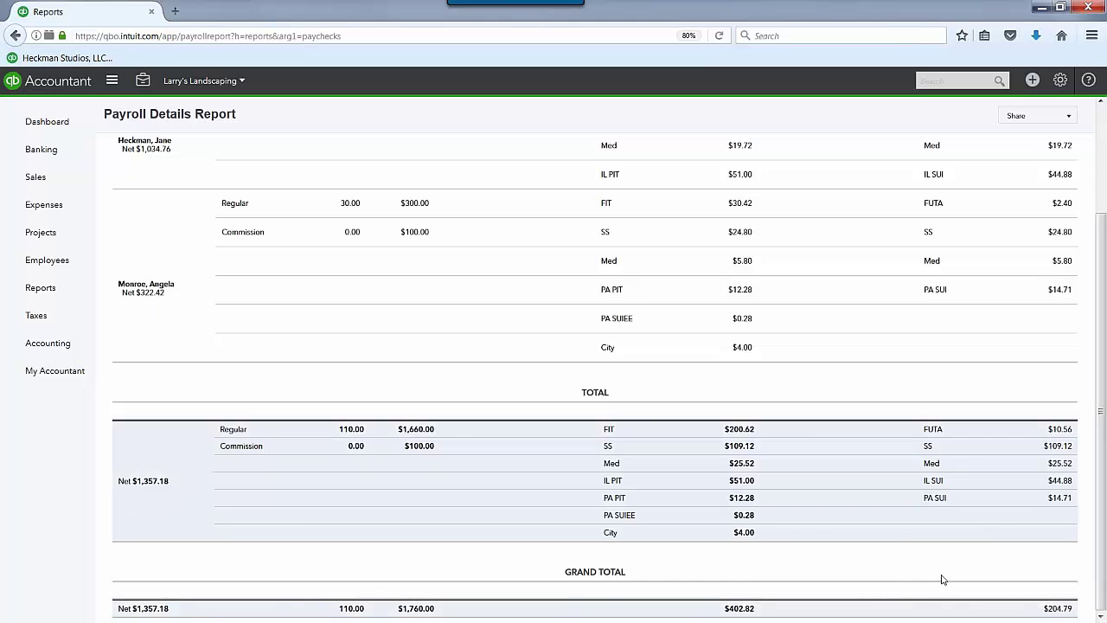
scroll(943, 579, "up", 1)
scroll(944, 579, "up", 3)
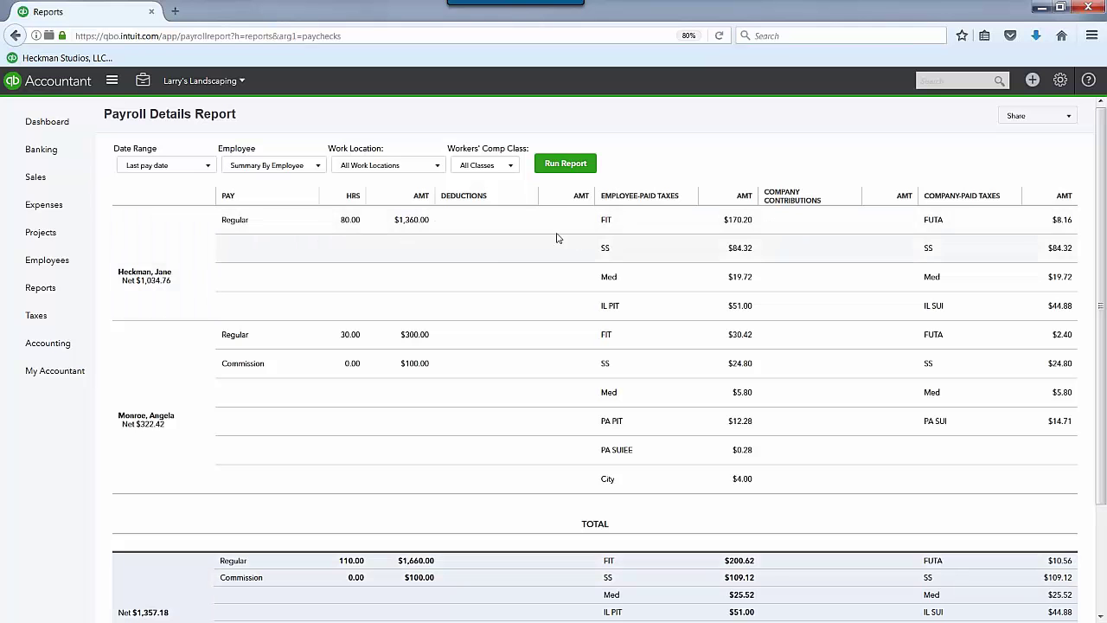
- Check the date range choices and the sharing and export options of the Payroll Details report, without changing anything
left_click(192, 166)
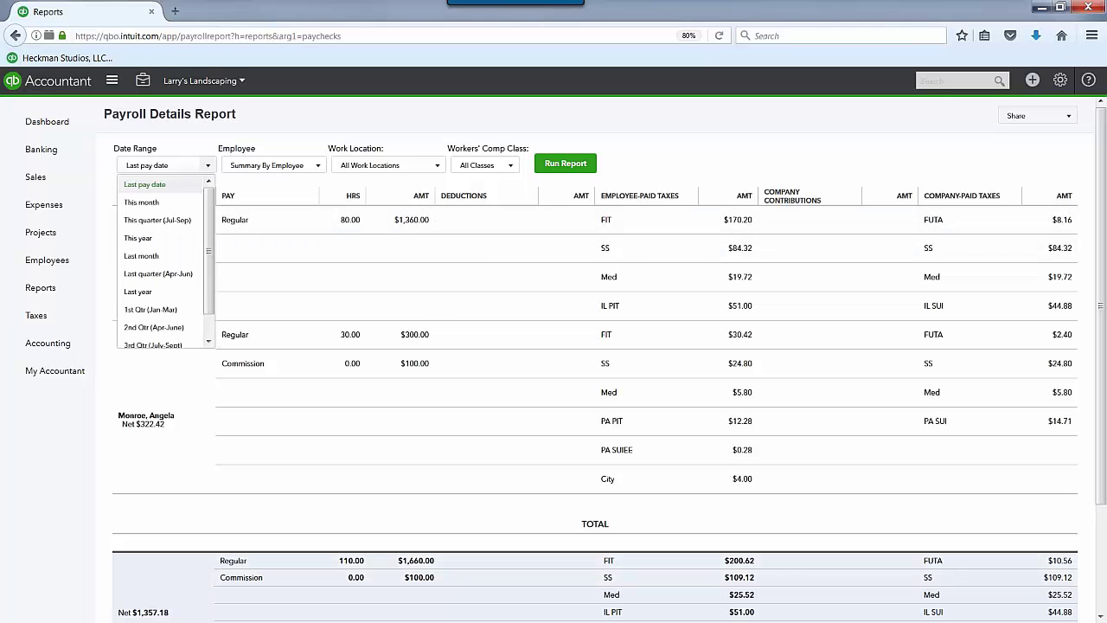
left_click(692, 164)
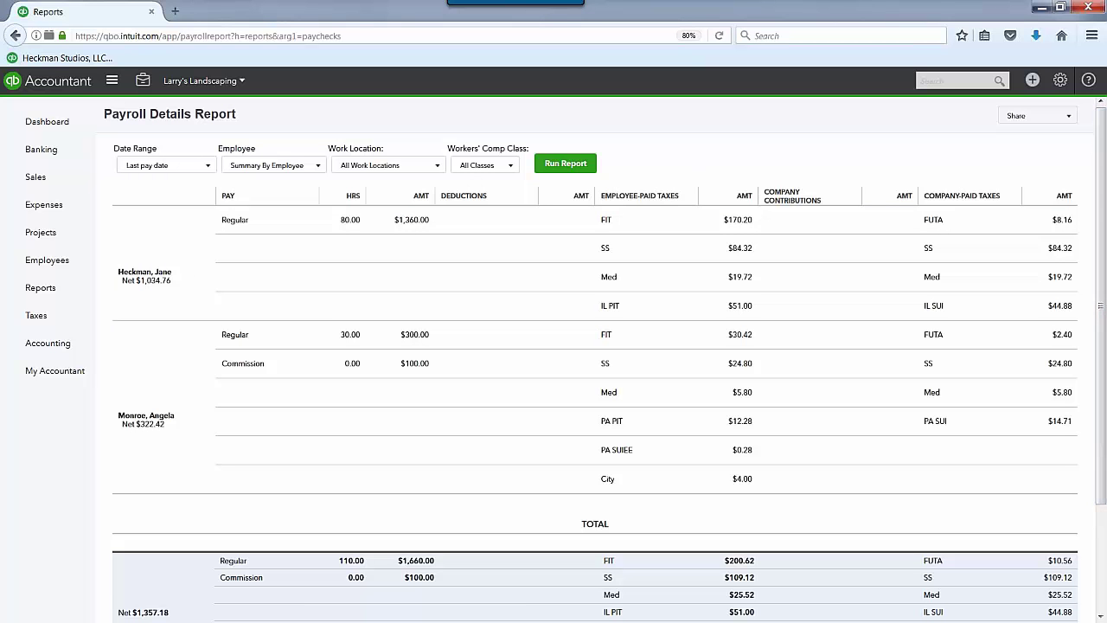
left_click(1070, 119)
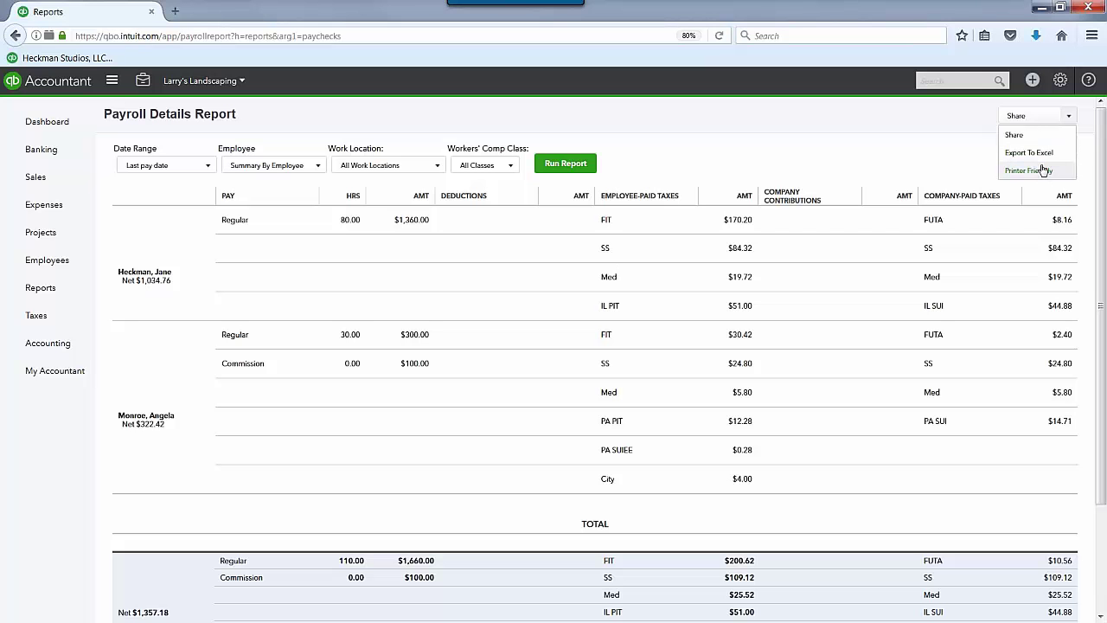
left_click(1069, 116)
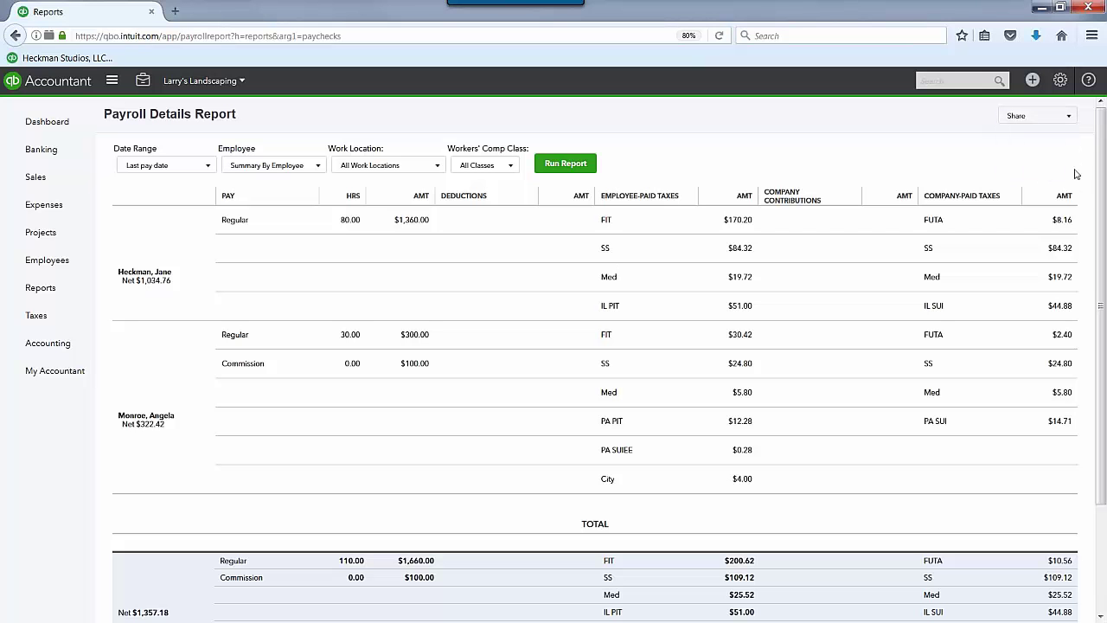
- Run the Payroll Tax and Wage Summary report and open its Federal Income Tax breakdown by employee
left_click(15, 35)
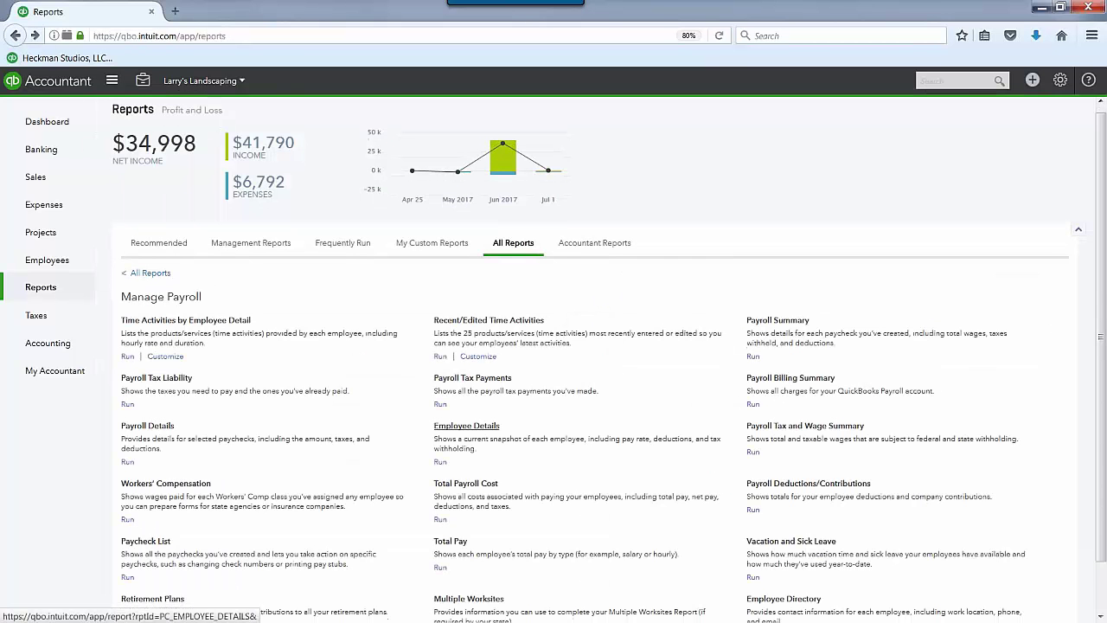
scroll(478, 435, "down", 1)
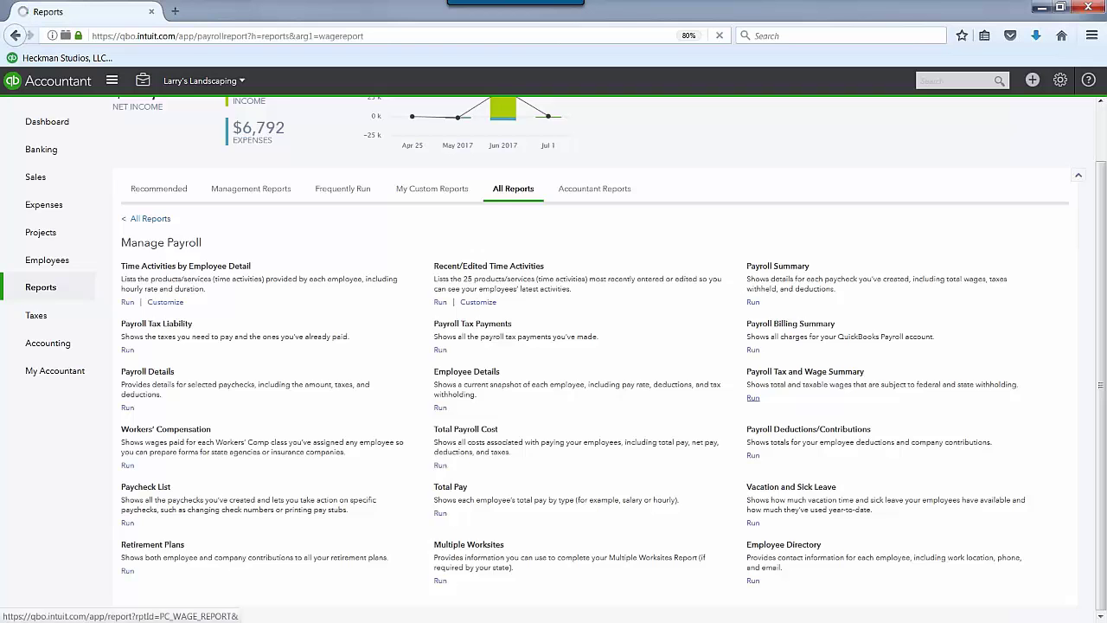
left_click(804, 371)
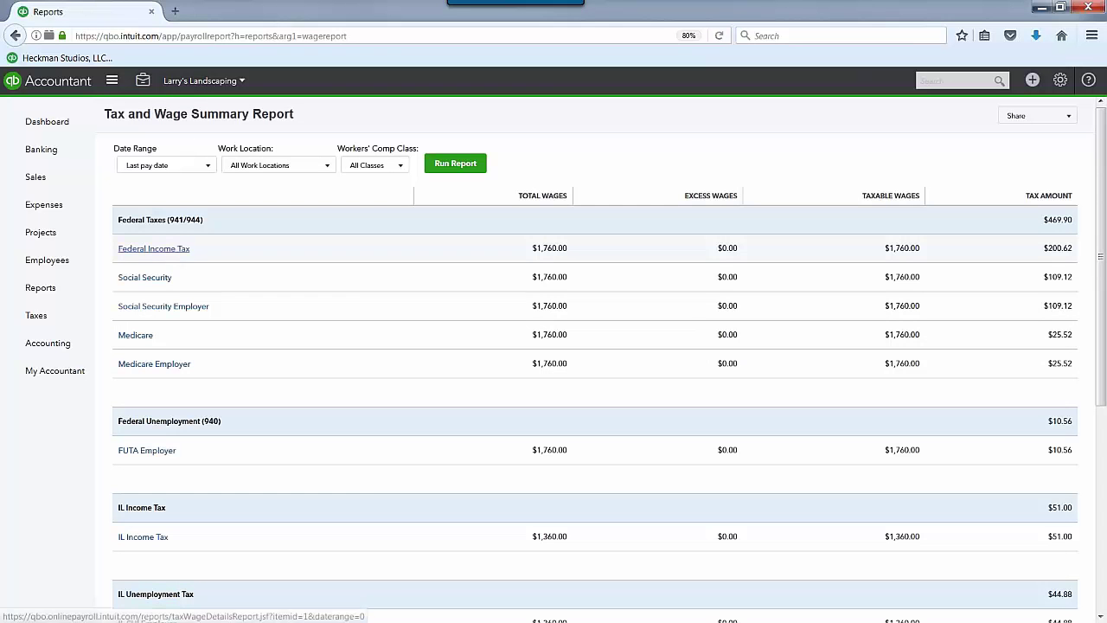
left_click(170, 250)
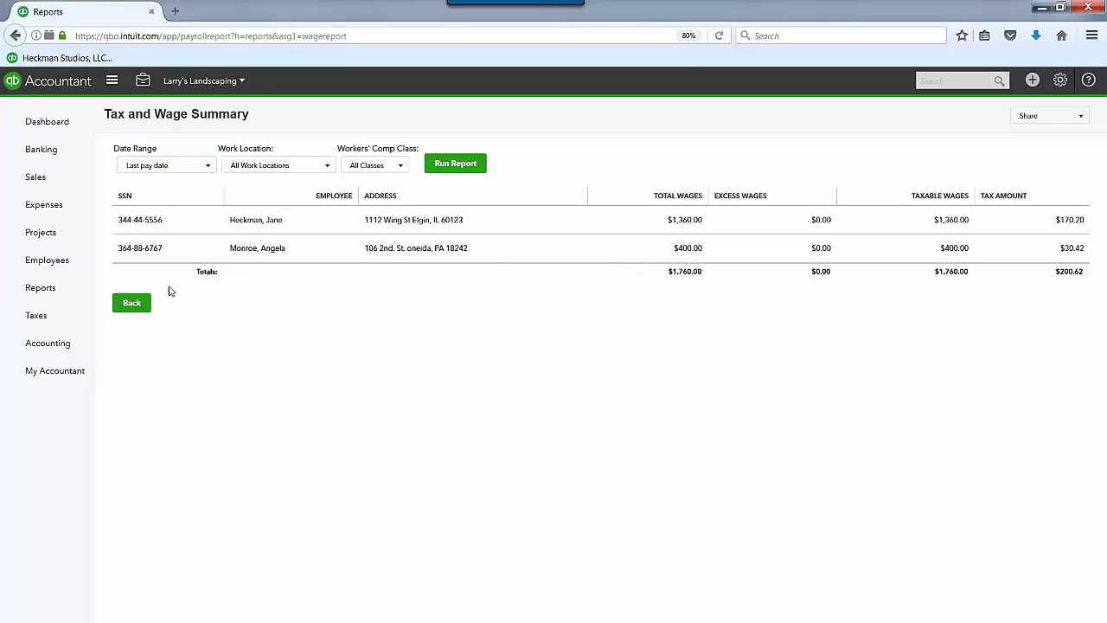
- Return to the full Tax and Wage Summary report, look over its tax sections and check its sharing options
left_click(150, 313)
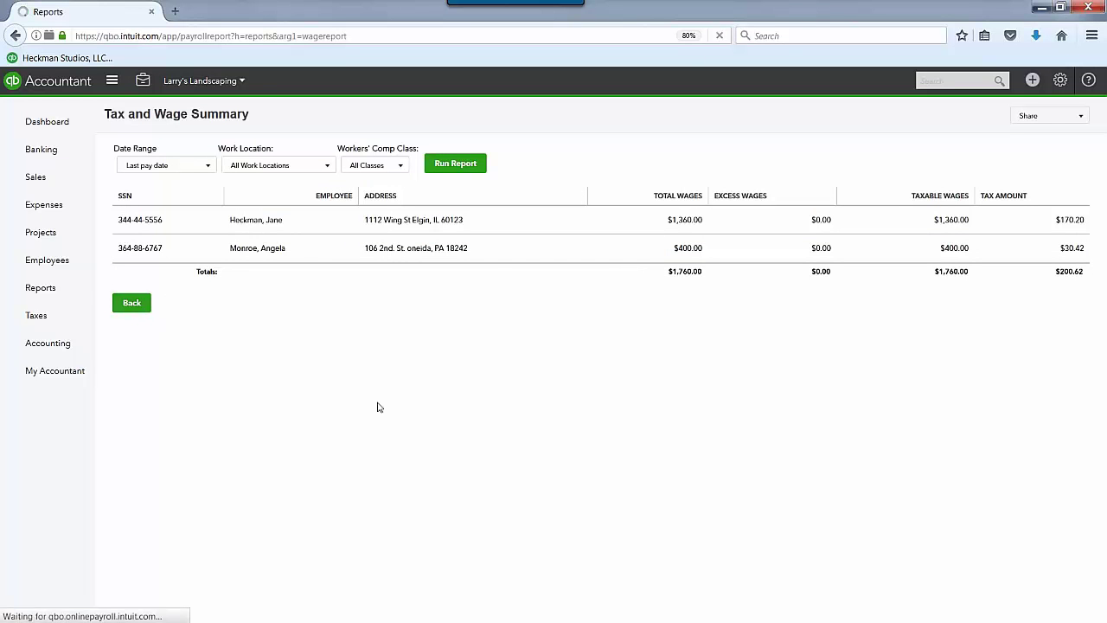
scroll(404, 448, "down", 5)
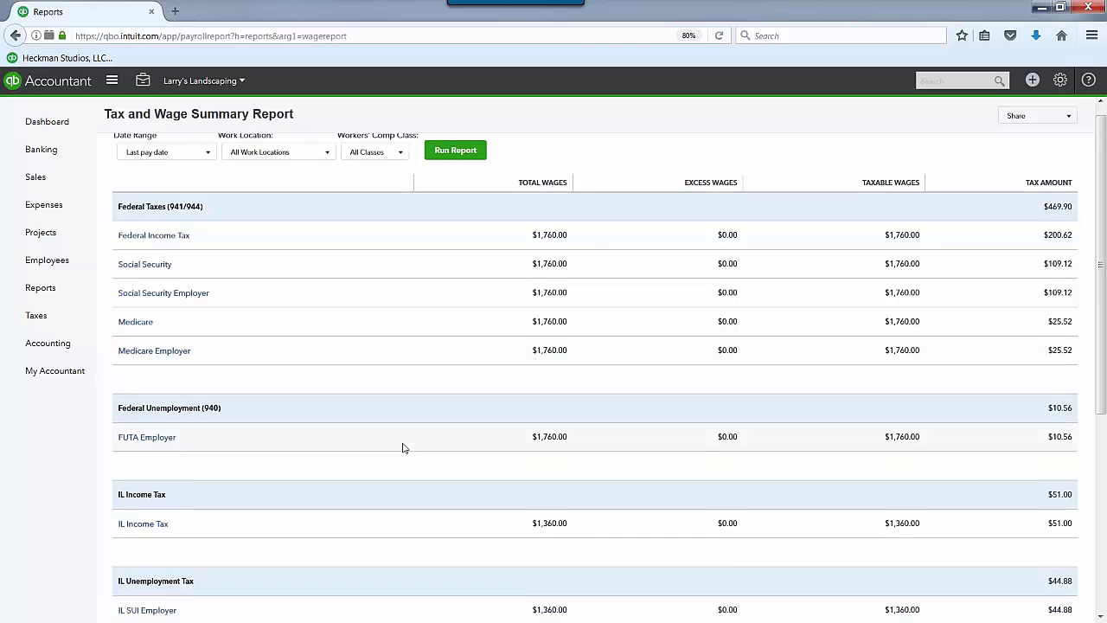
scroll(404, 448, "up", 5)
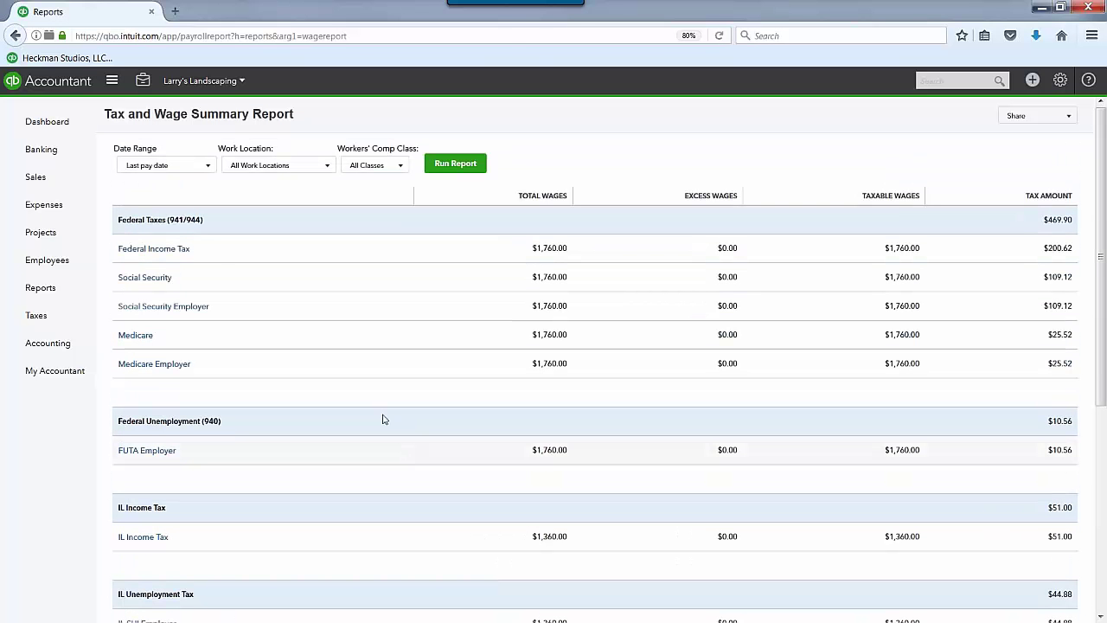
left_click(1069, 116)
left_click(1038, 165)
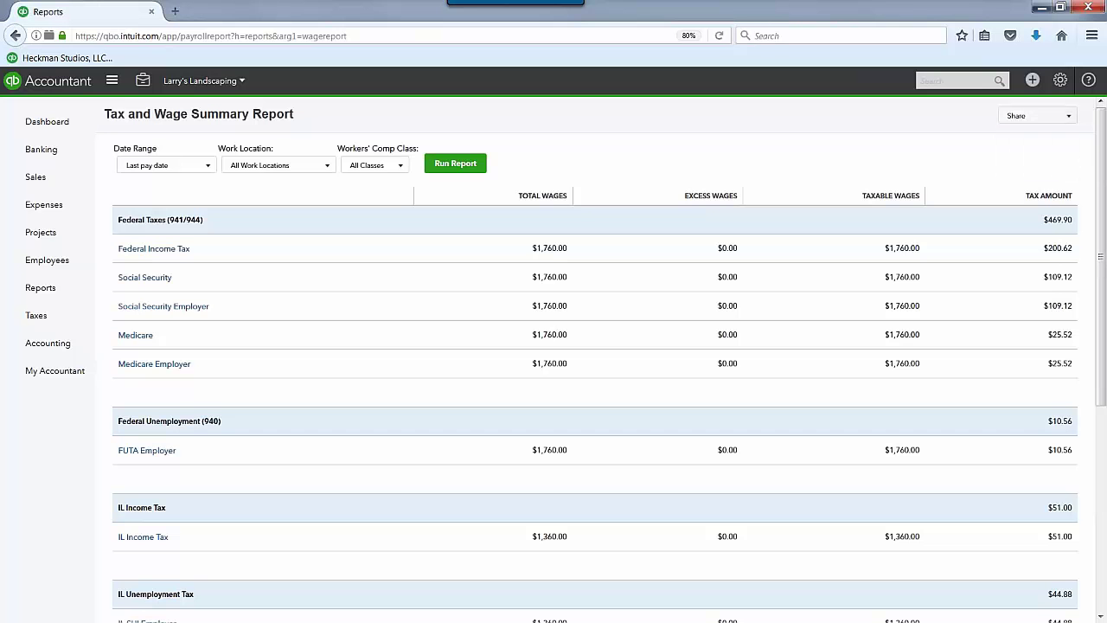
- Open the payroll settings, view which reports are available for group reports after creating paychecks, and leave without changes
left_click(1060, 80)
left_click(647, 234)
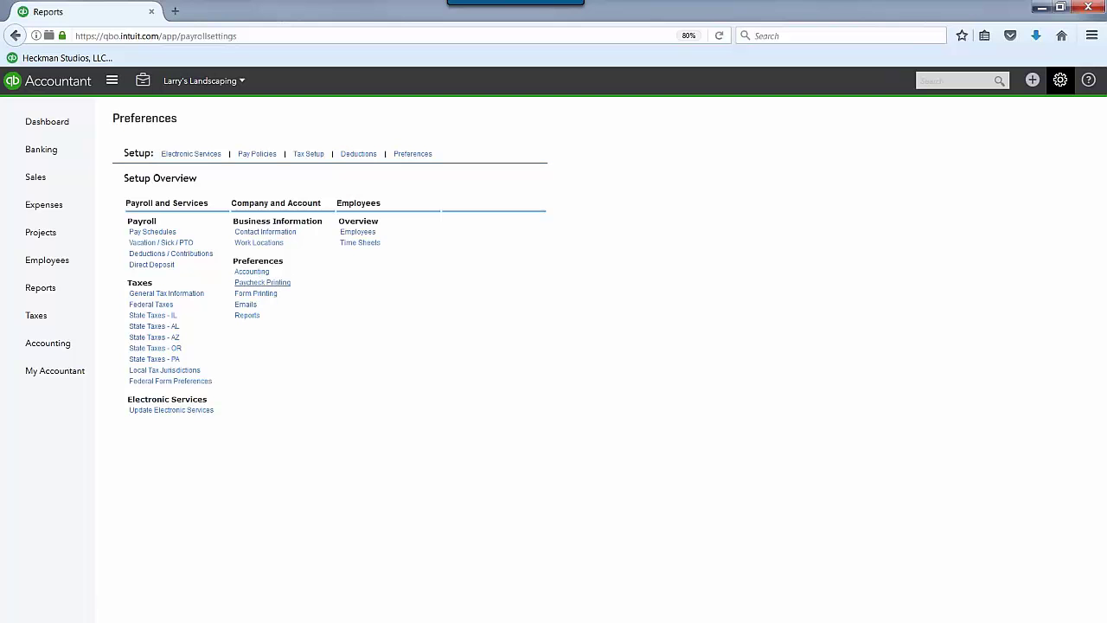
left_click(253, 317)
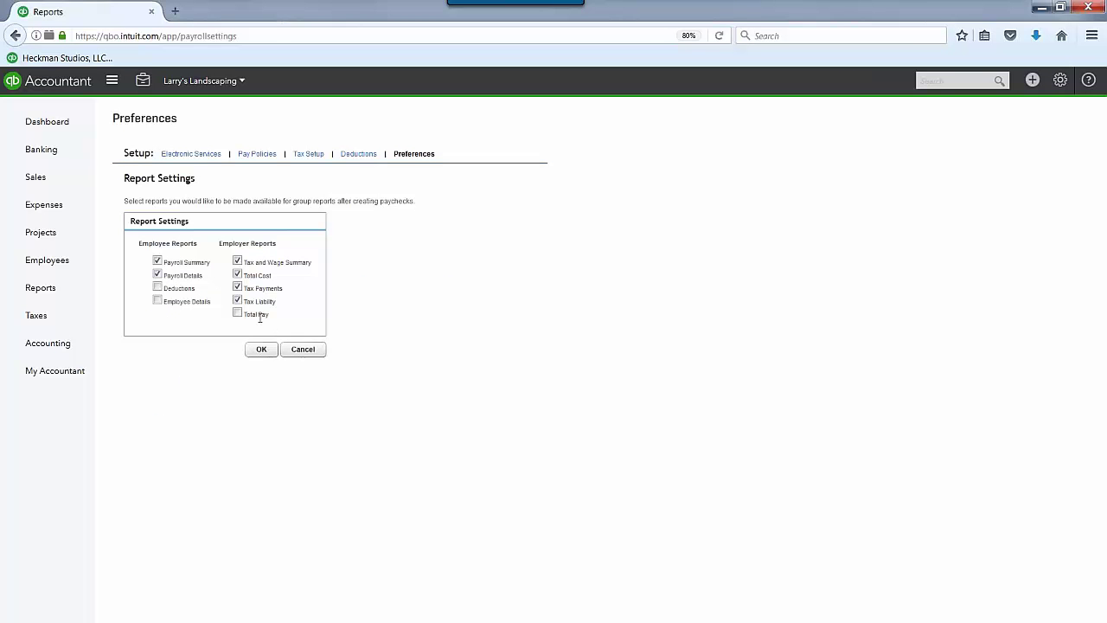
left_click(304, 351)
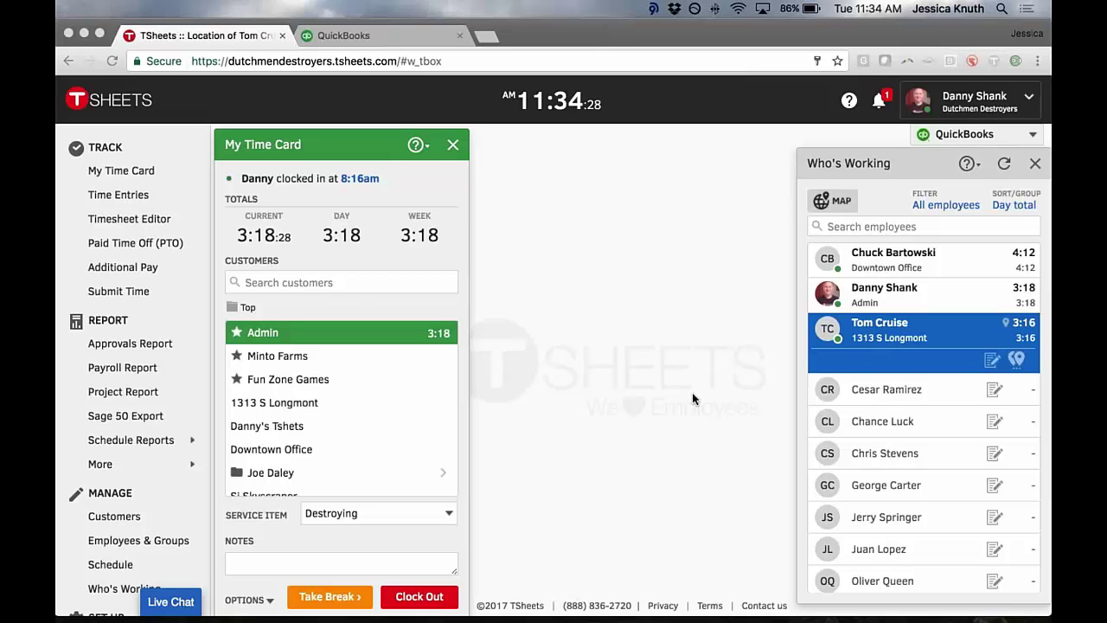
- In TSheets, look over the Track, Report and Manage options and open the employee Schedule
scroll(687, 372, "down", 1)
scroll(684, 351, "down", 5)
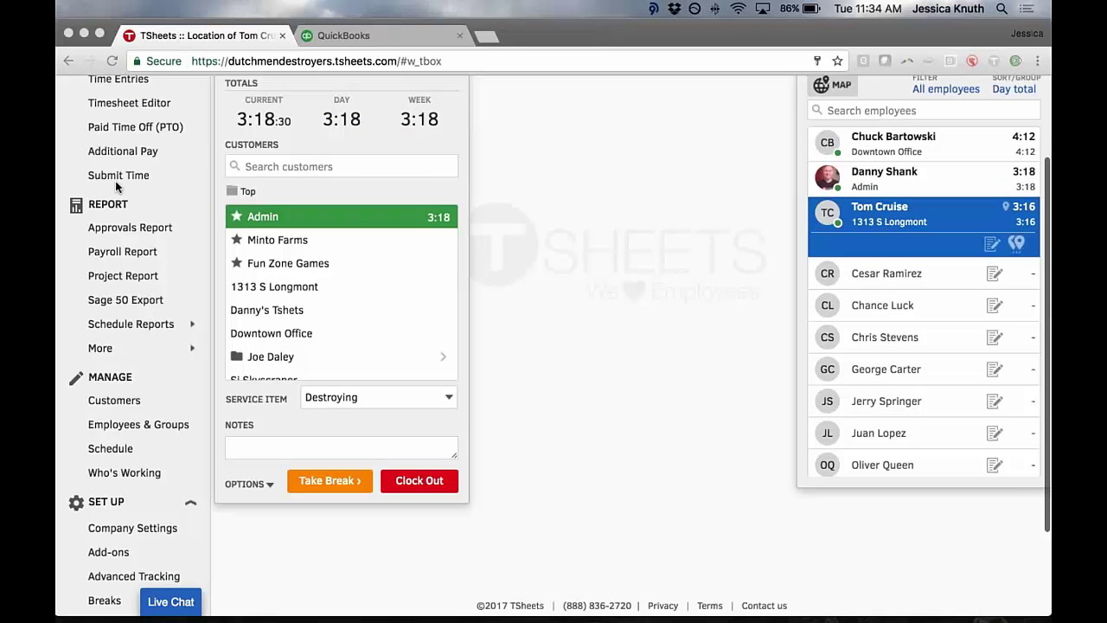
scroll(116, 186, "up", 4)
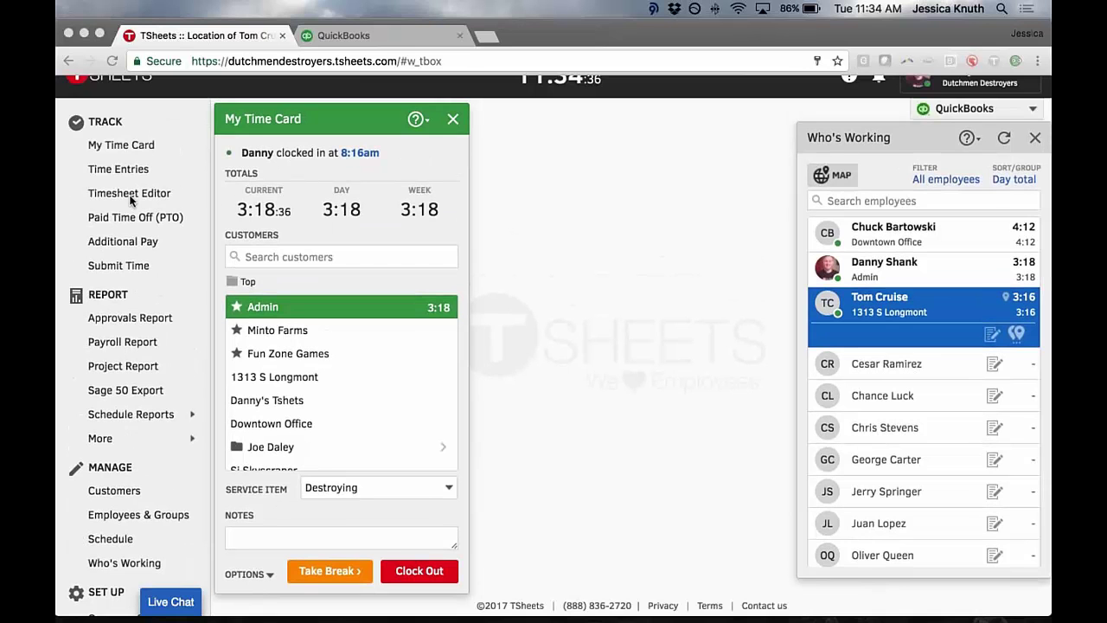
scroll(131, 201, "down", 1)
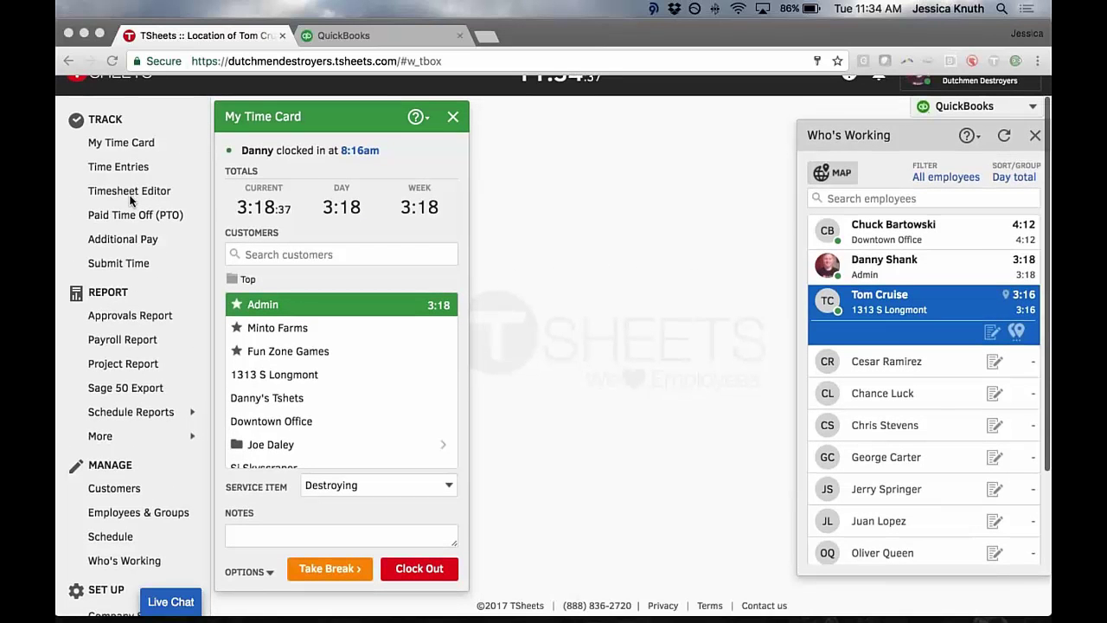
scroll(130, 208, "down", 3)
left_click(99, 413)
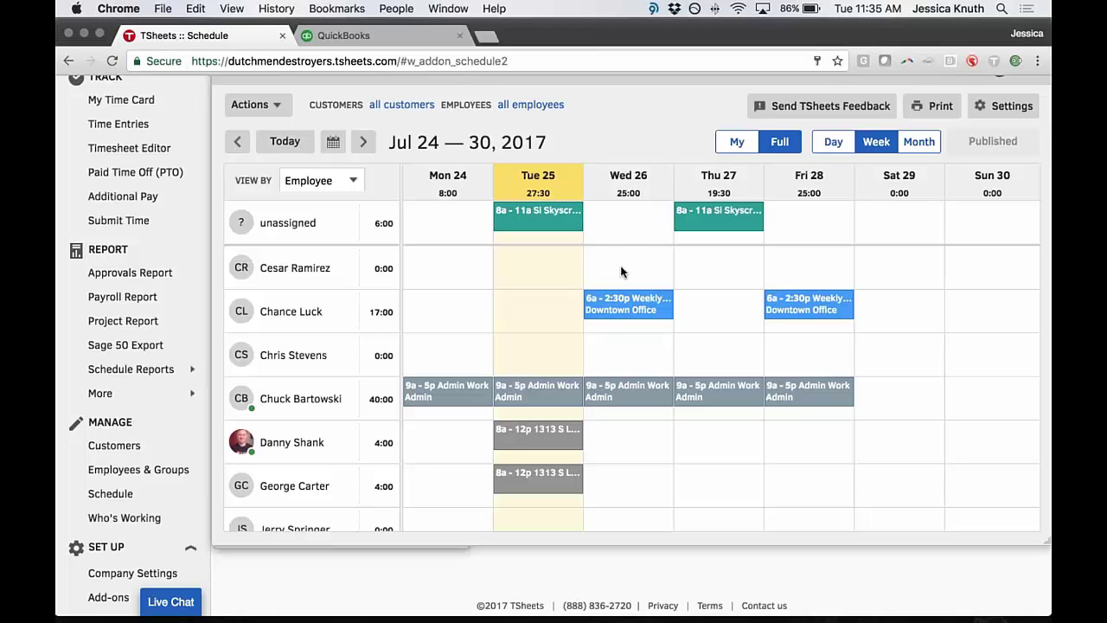
- Start a new unassigned shift on Wednesday, Jul 26, 2017, titled "Morning shift" and colored red
left_click(623, 220)
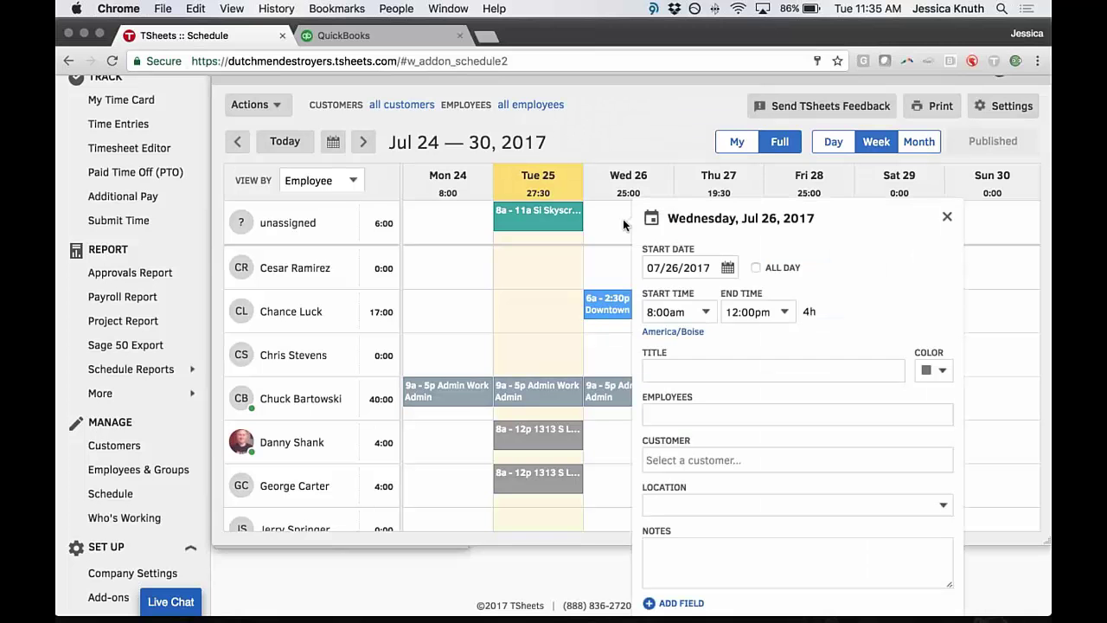
scroll(623, 224, "down", 1)
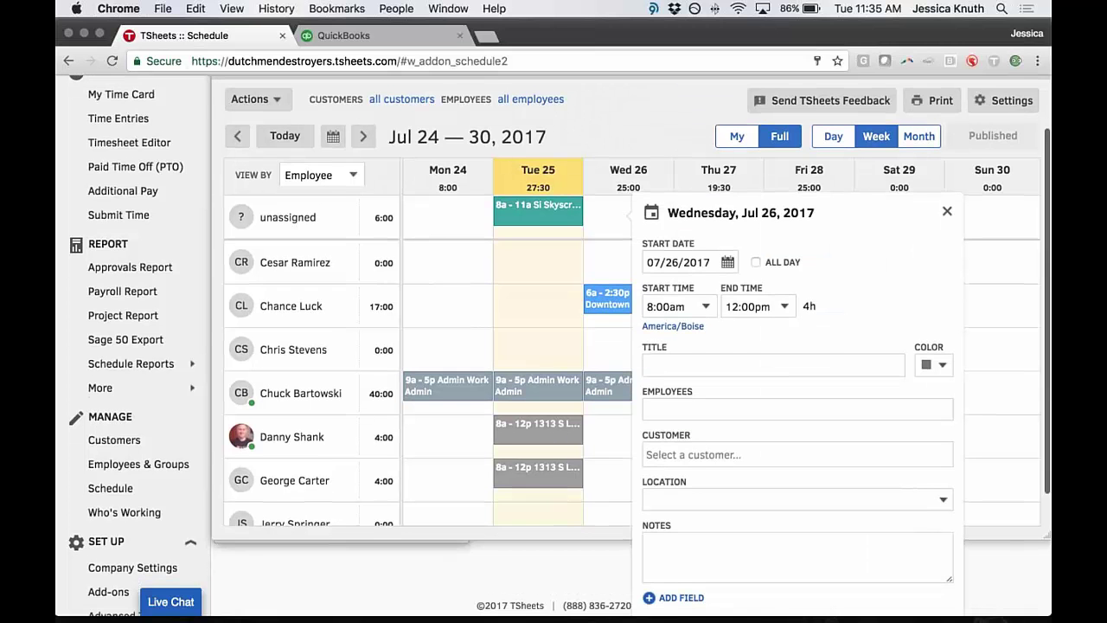
scroll(673, 232, "down", 3)
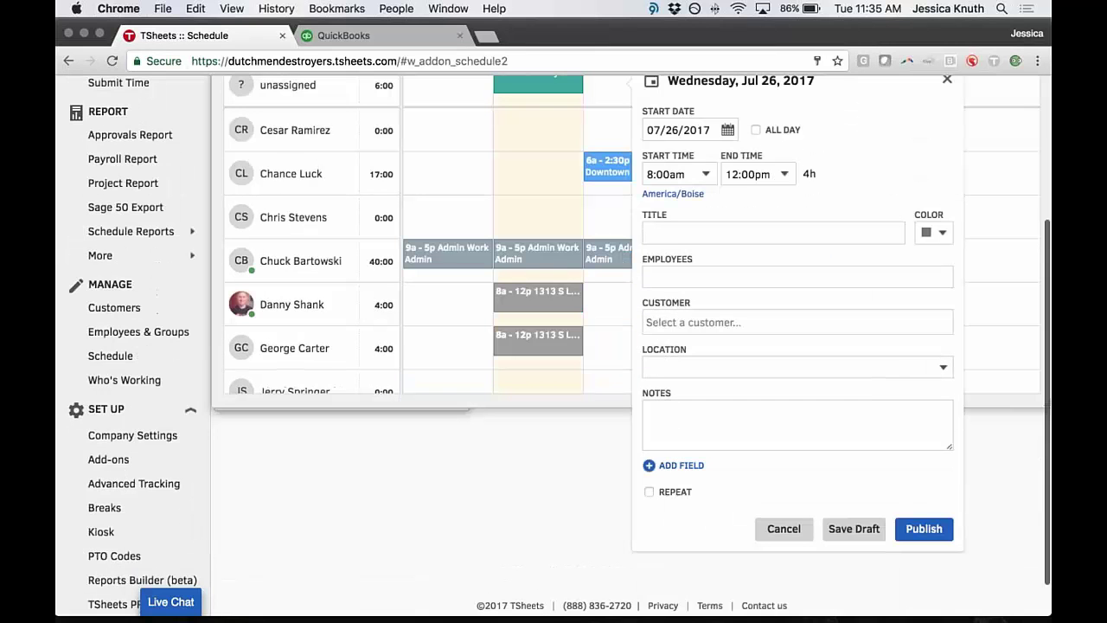
left_click(673, 232)
type("Morn")
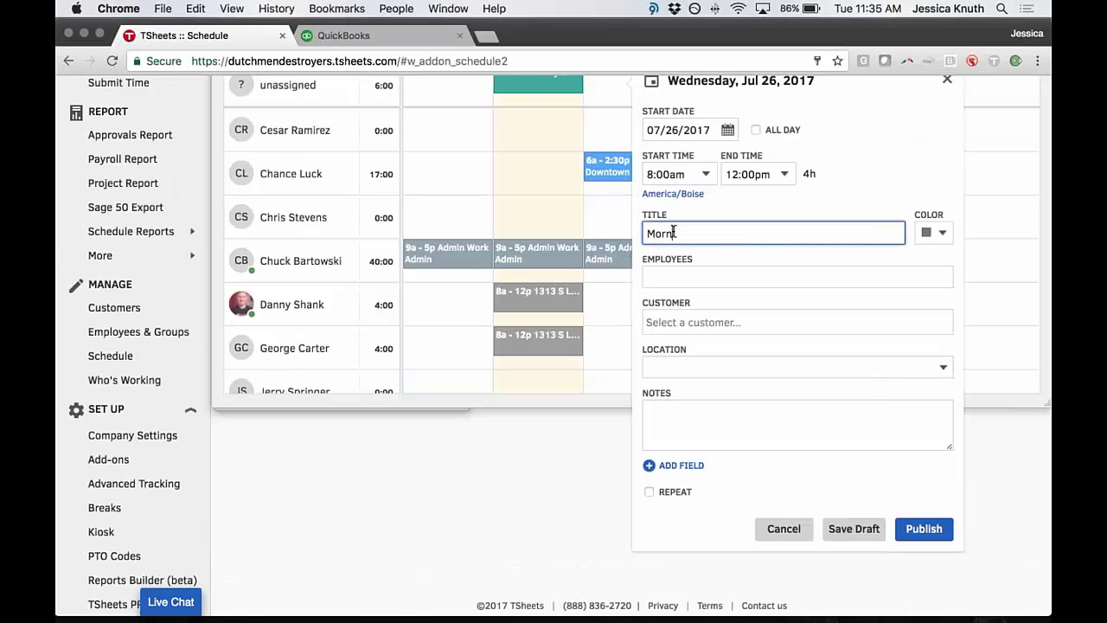
type("ing shift")
key("Tab")
left_click(934, 233)
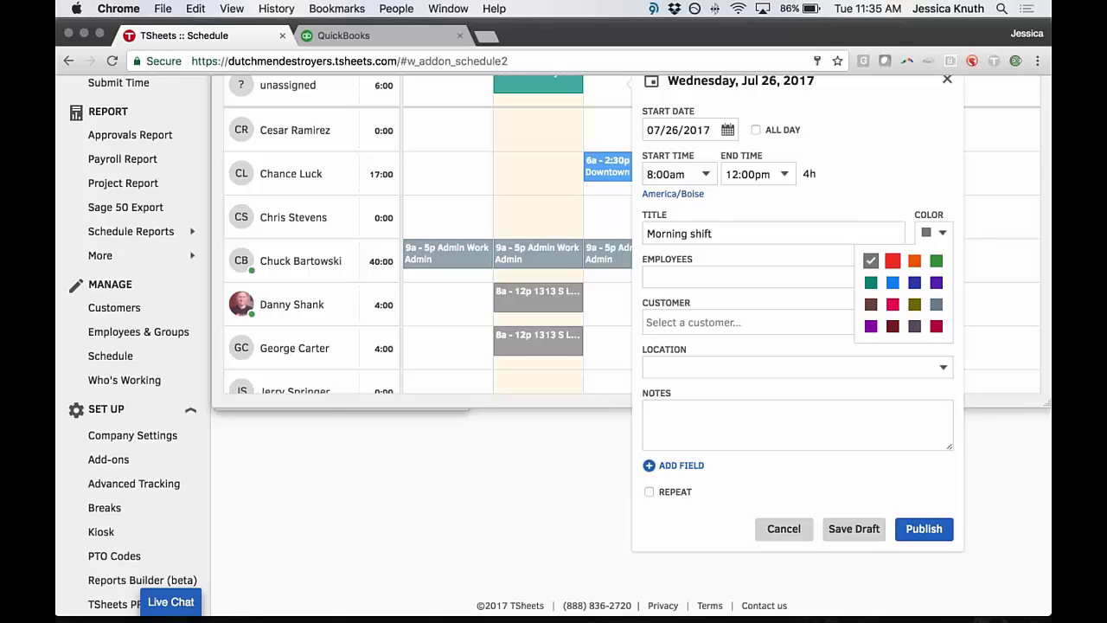
left_click(892, 260)
scroll(892, 260, "up", 1)
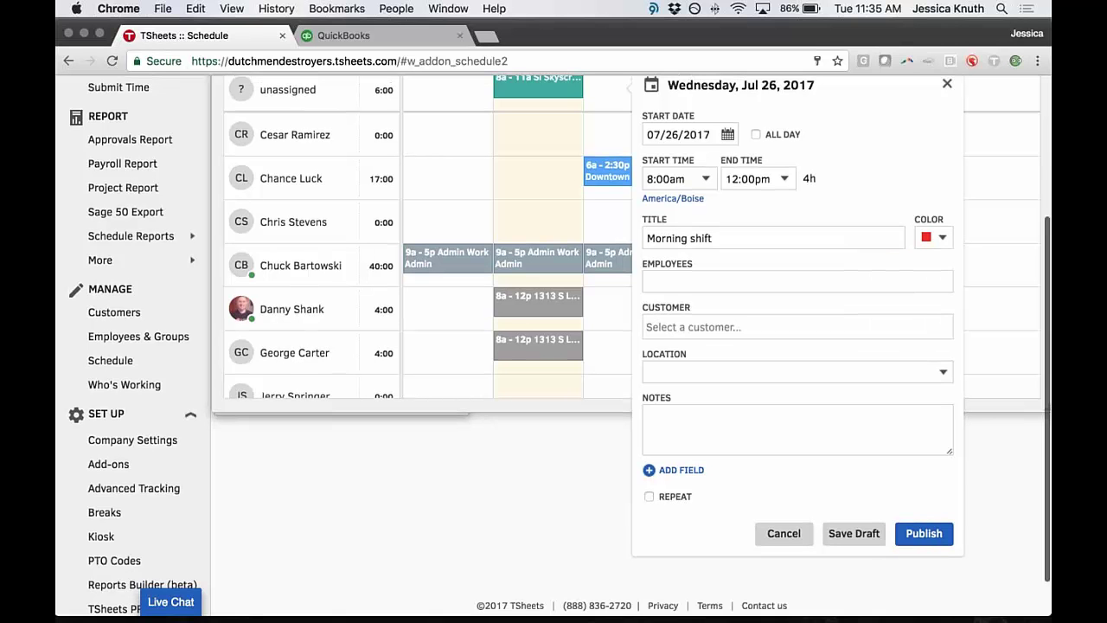
scroll(766, 396, "up", 2)
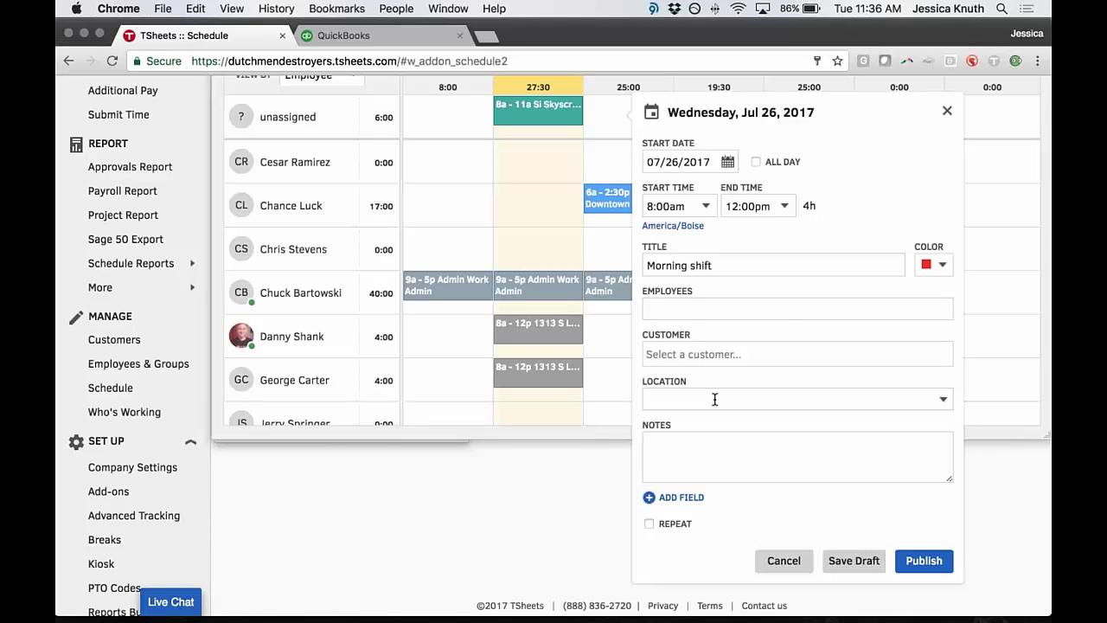
- Add the shift notes "-pull cookie dough from back" and "-mop floors" on separate lines and save the shift as a draft
left_click(662, 454)
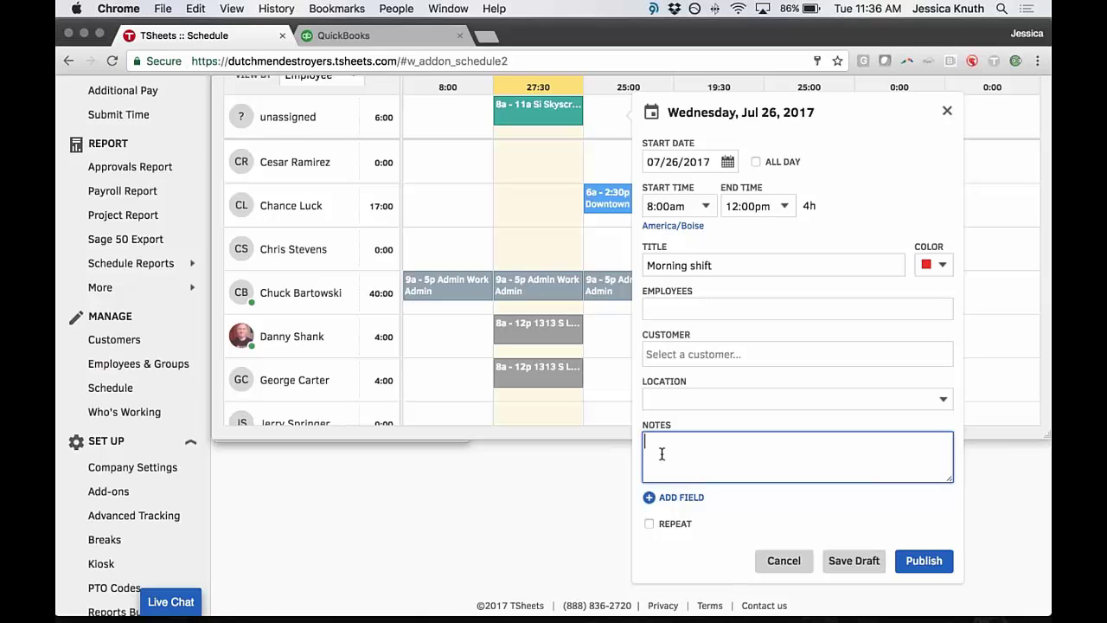
type("-pull cookie dough from back")
key("Return")
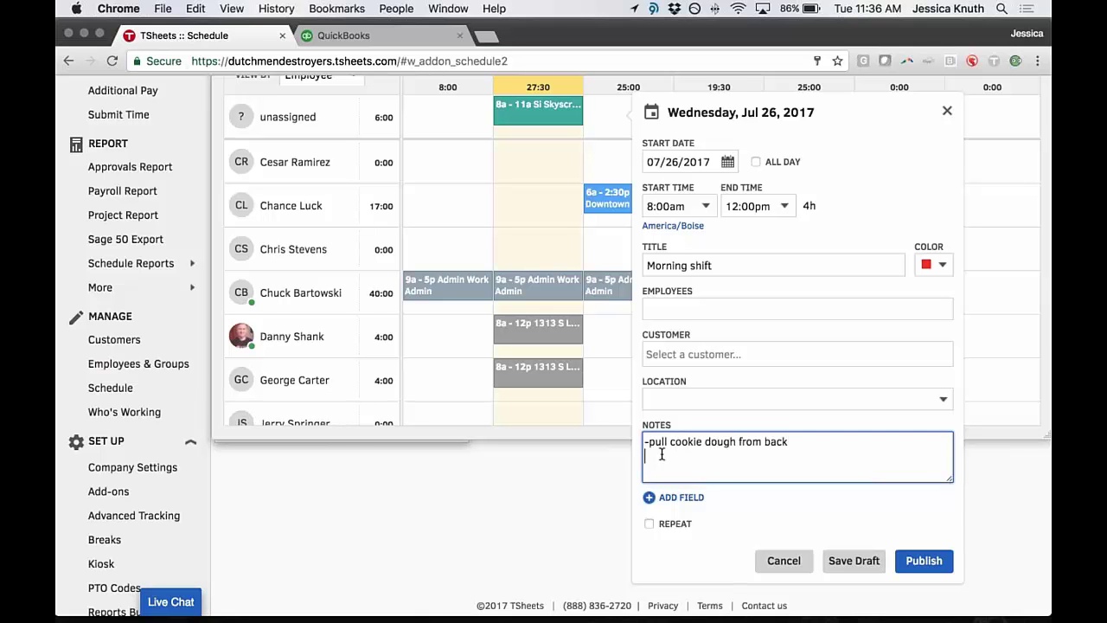
type("-mop floors")
left_click(854, 560)
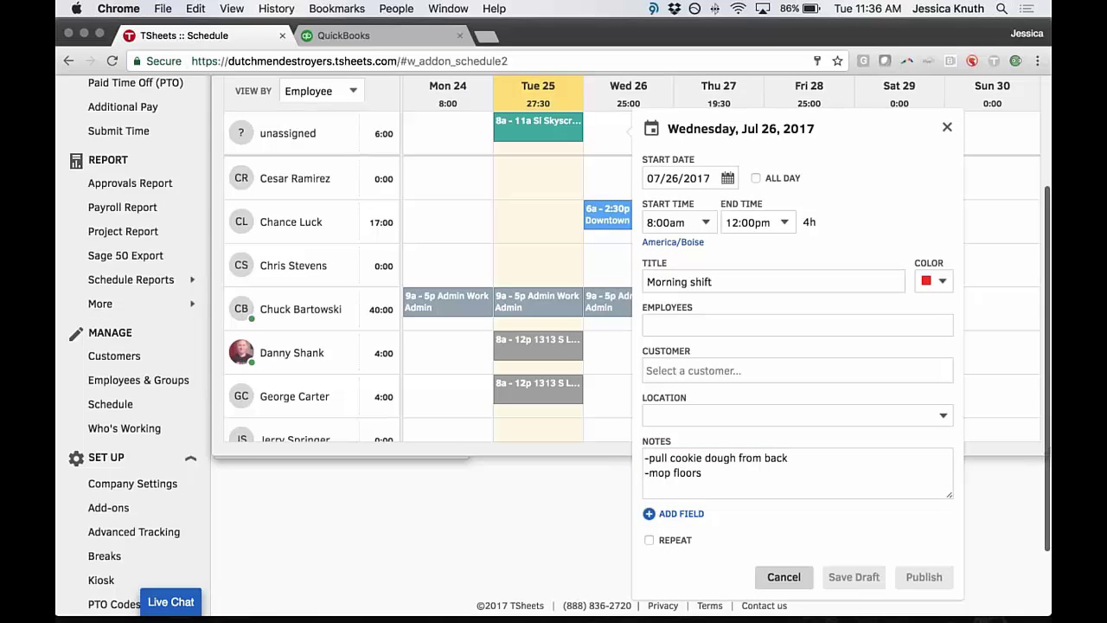
- Assign the unassigned Wednesday Morning shift to the third employee listed in the weekly schedule
scroll(857, 558, "up", 1)
scroll(857, 558, "down", 1)
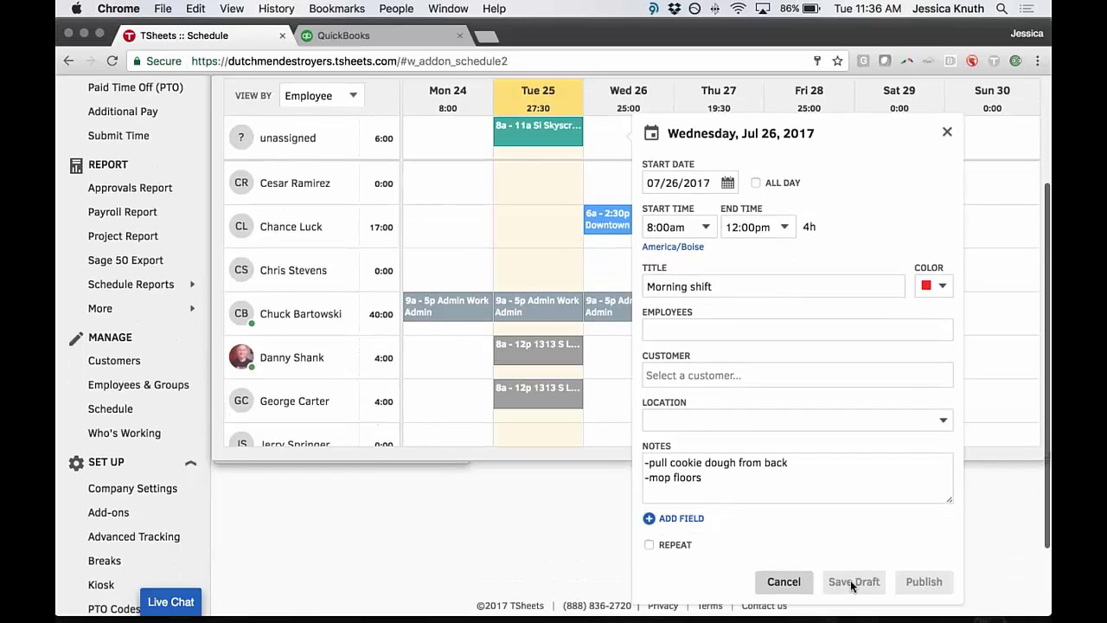
scroll(854, 570, "up", 1)
scroll(857, 541, "up", 2)
scroll(857, 541, "down", 2)
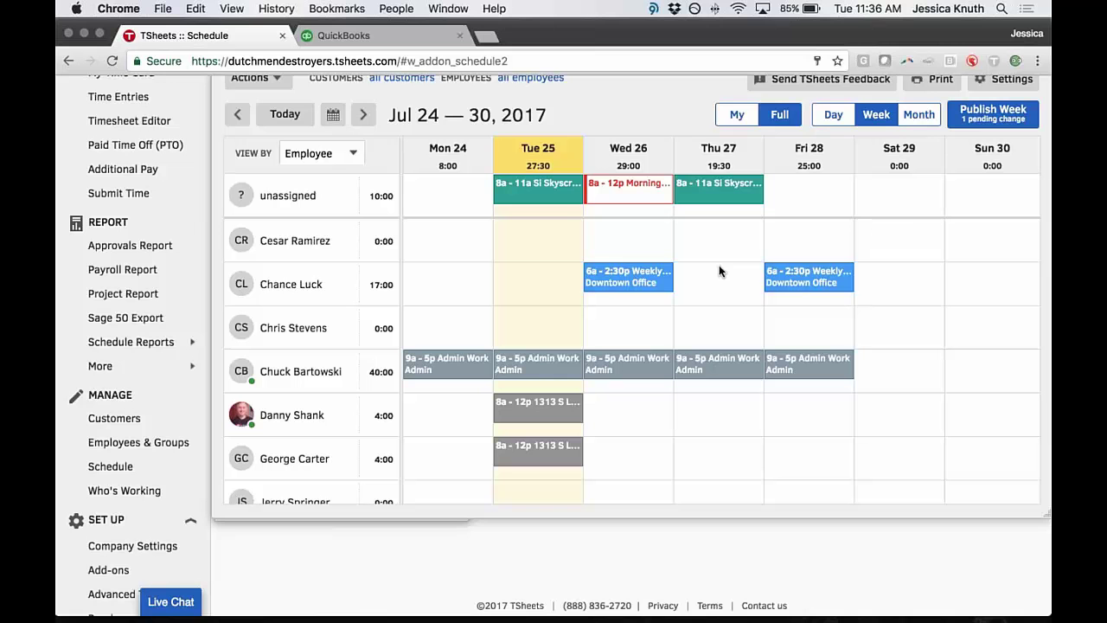
left_click(651, 198)
left_click_drag(631, 192, 632, 324)
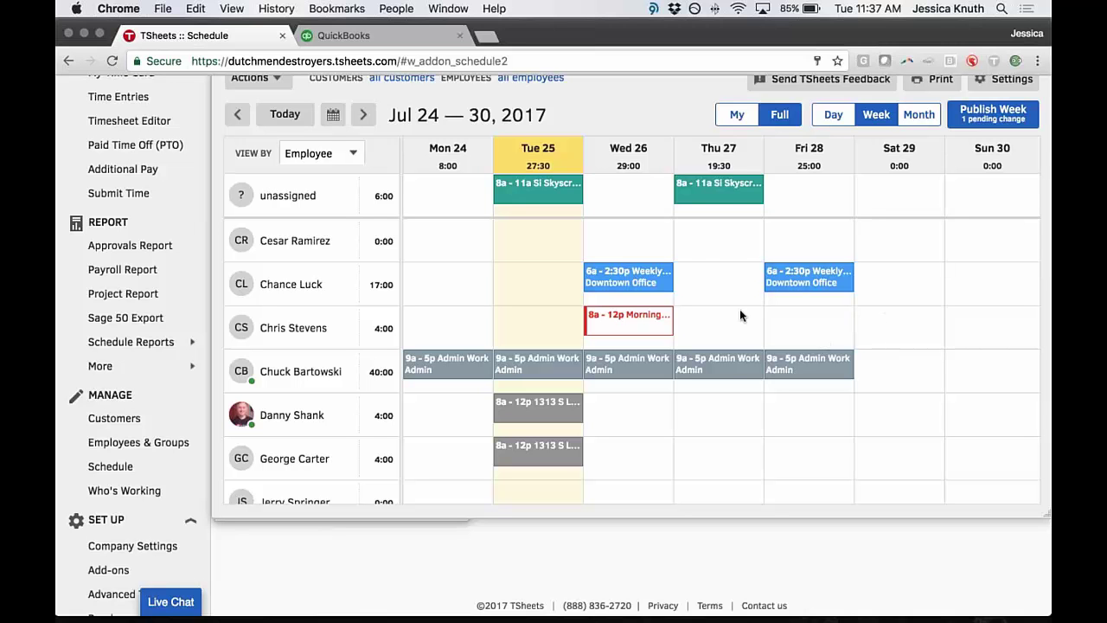
- Open the repeating series of the unassigned Thursday Si Skyscraper shift, review its details and notes, and close it without changes
left_click(720, 194)
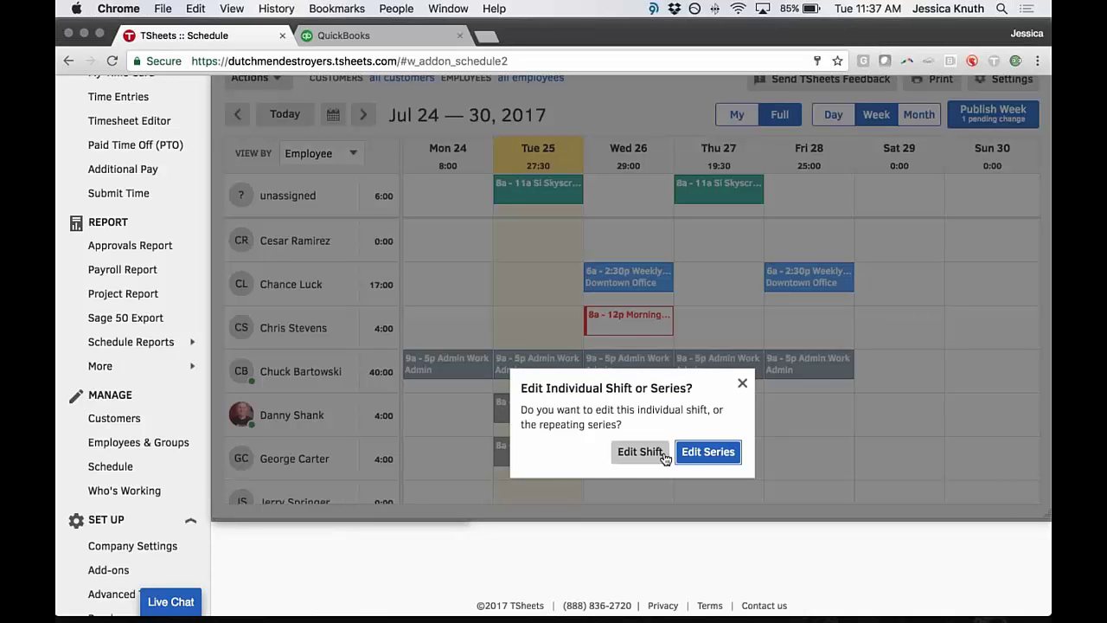
left_click(708, 452)
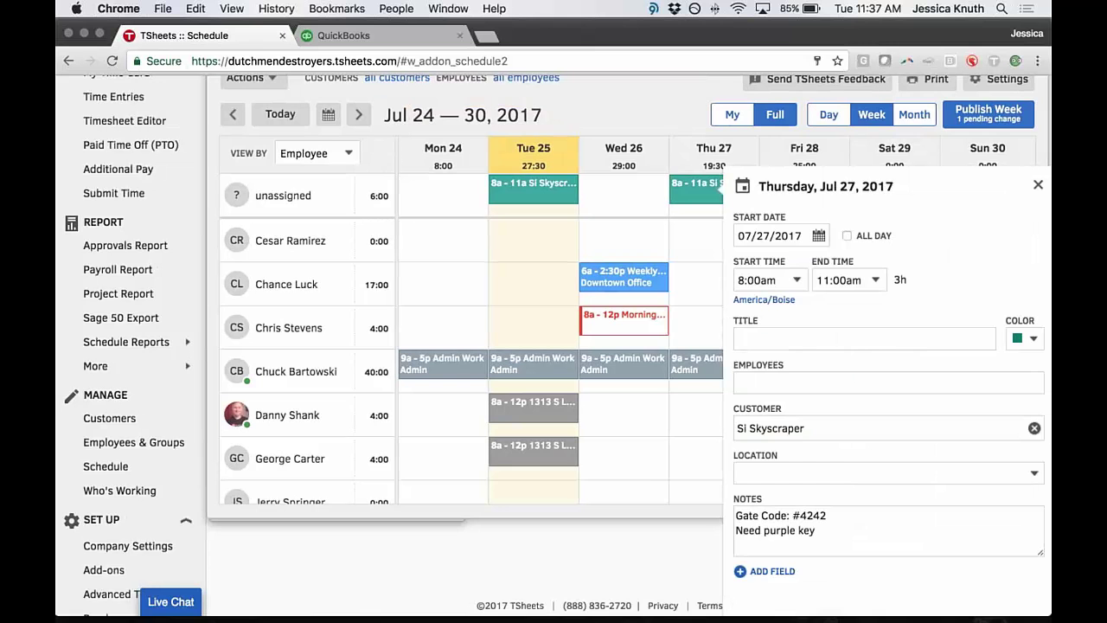
scroll(553, 346, "down", 2)
scroll(554, 346, "up", 1)
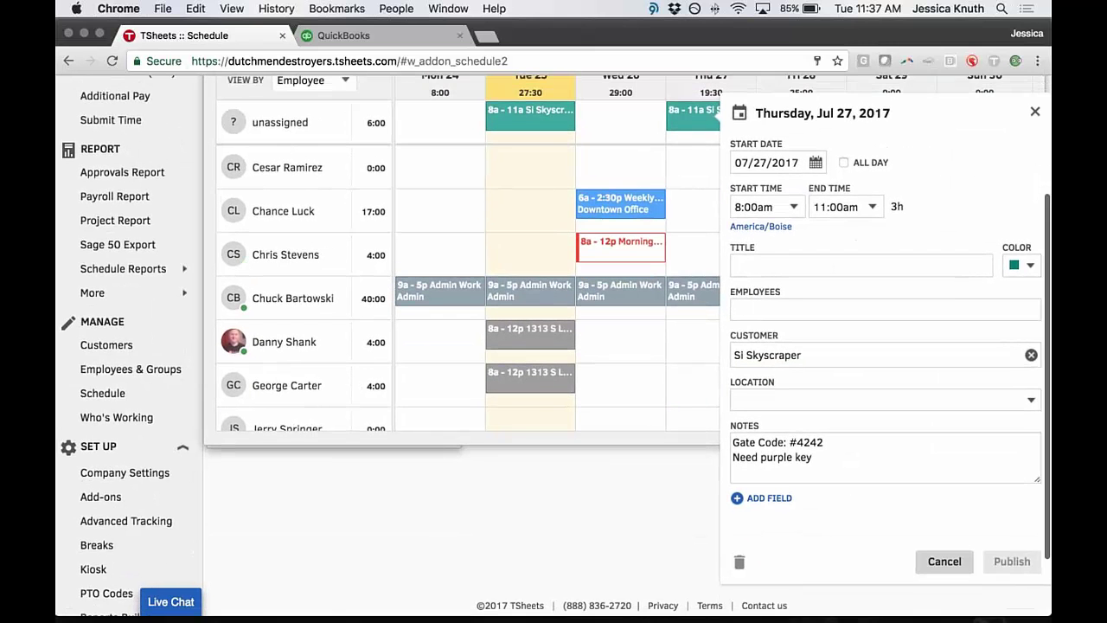
scroll(554, 346, "up", 1)
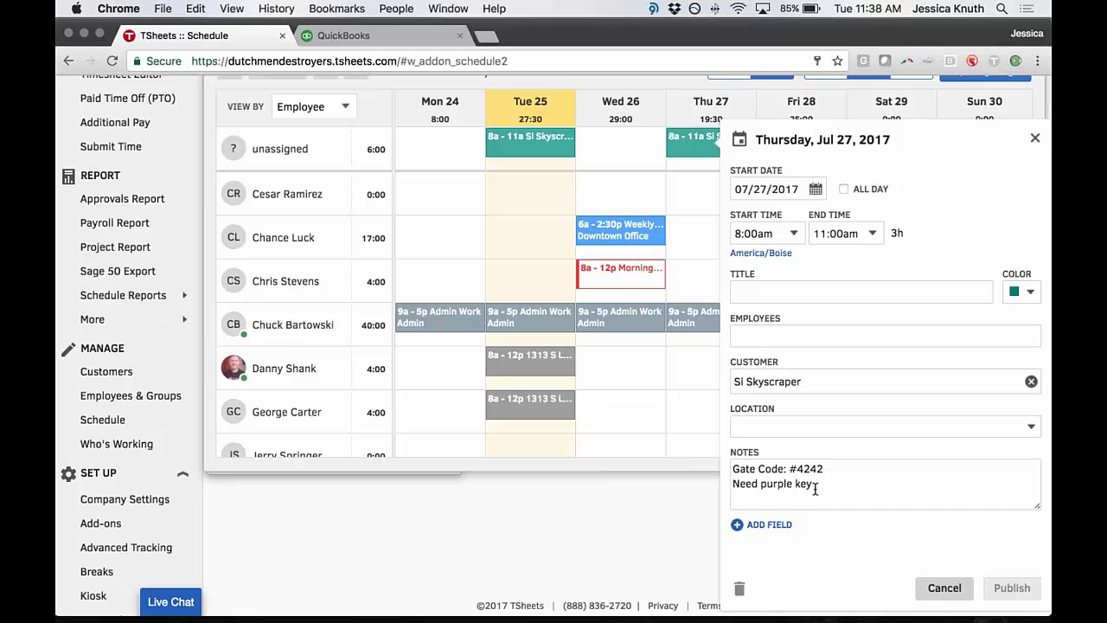
left_click(968, 589)
- Assign the unassigned Thursday, Jul 27 Si Skyscraper shift to the third employee listed in the schedule
left_click_drag(713, 140, 727, 282)
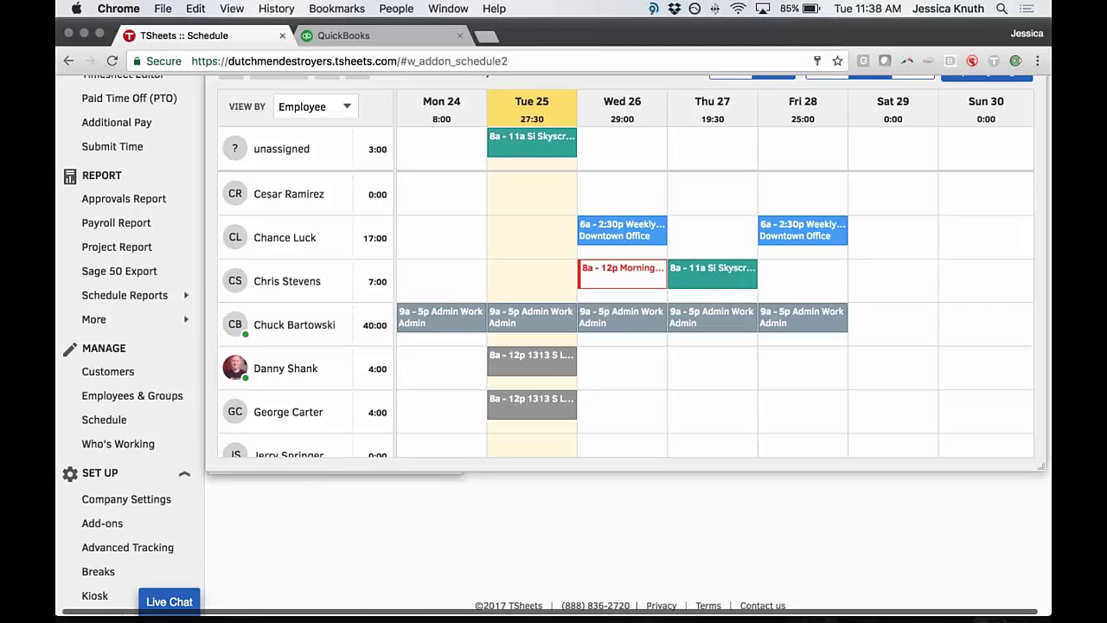
scroll(720, 282, "up", 2)
scroll(835, 231, "up", 1)
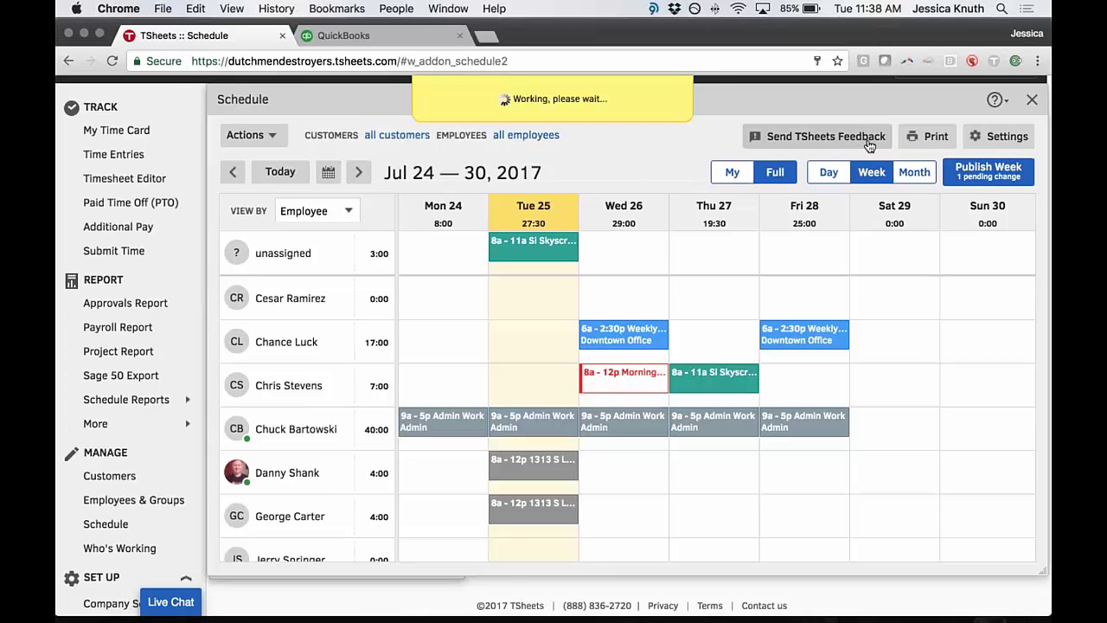
- Switch the weekly schedule to view shifts by Customer
left_click(347, 211)
left_click(338, 225)
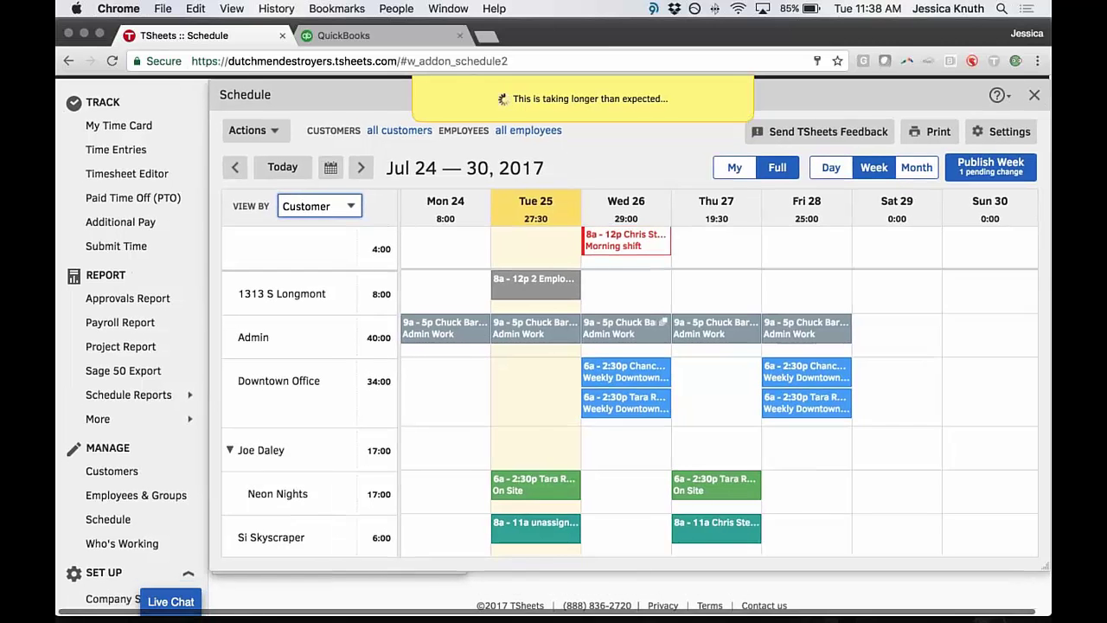
scroll(626, 328, "down", 1)
scroll(626, 328, "up", 2)
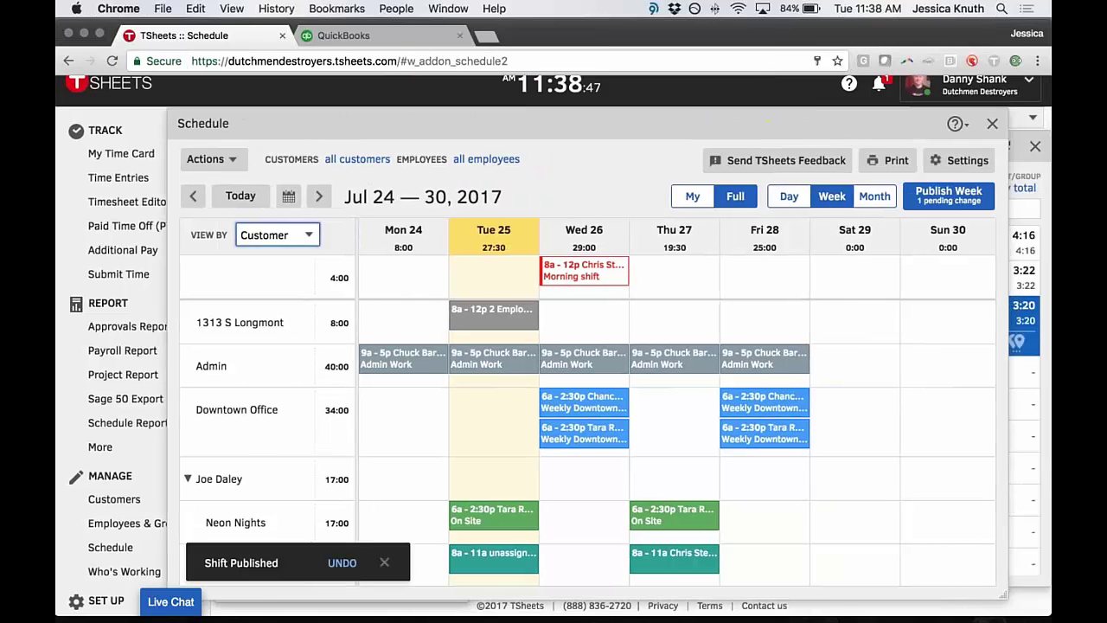
- Close the Schedule window and look over the Manage and Set Up options
left_click(993, 124)
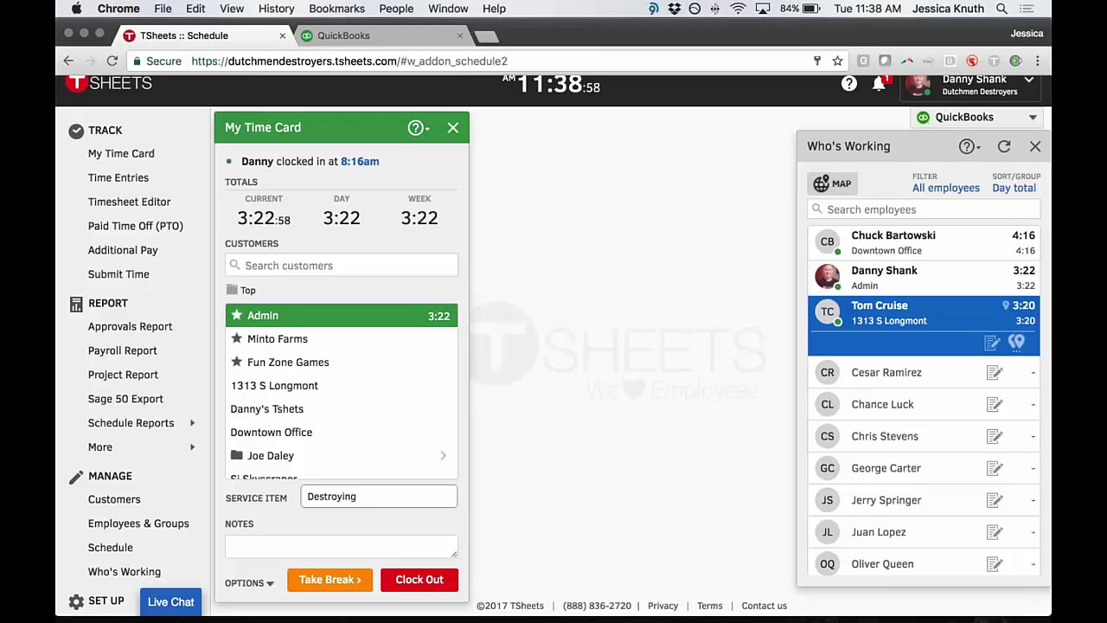
scroll(553, 346, "down", 1)
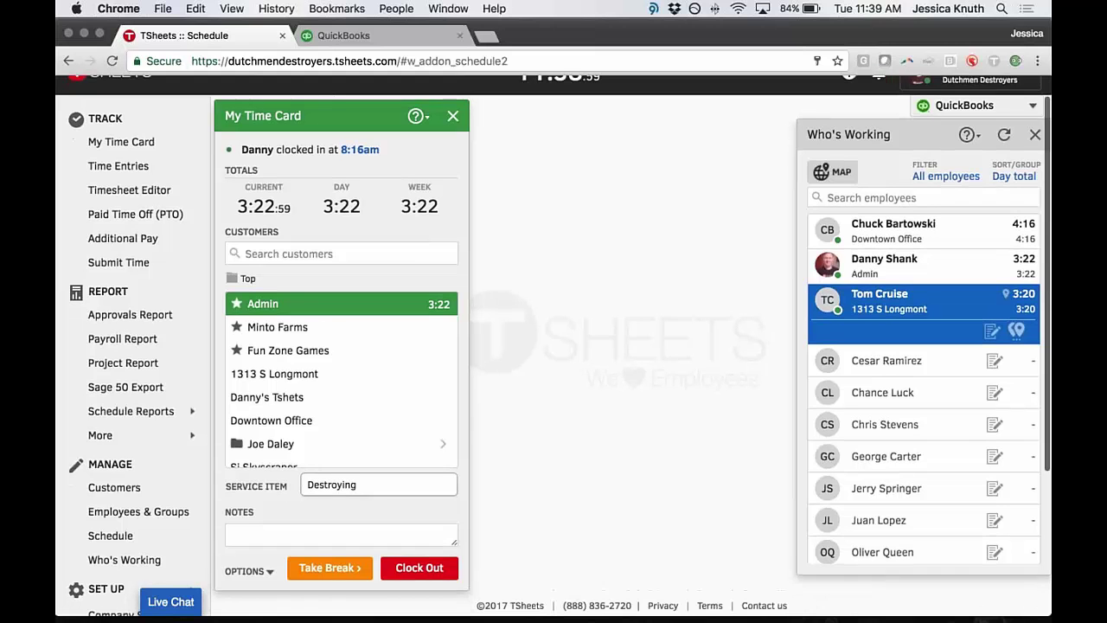
scroll(554, 346, "down", 5)
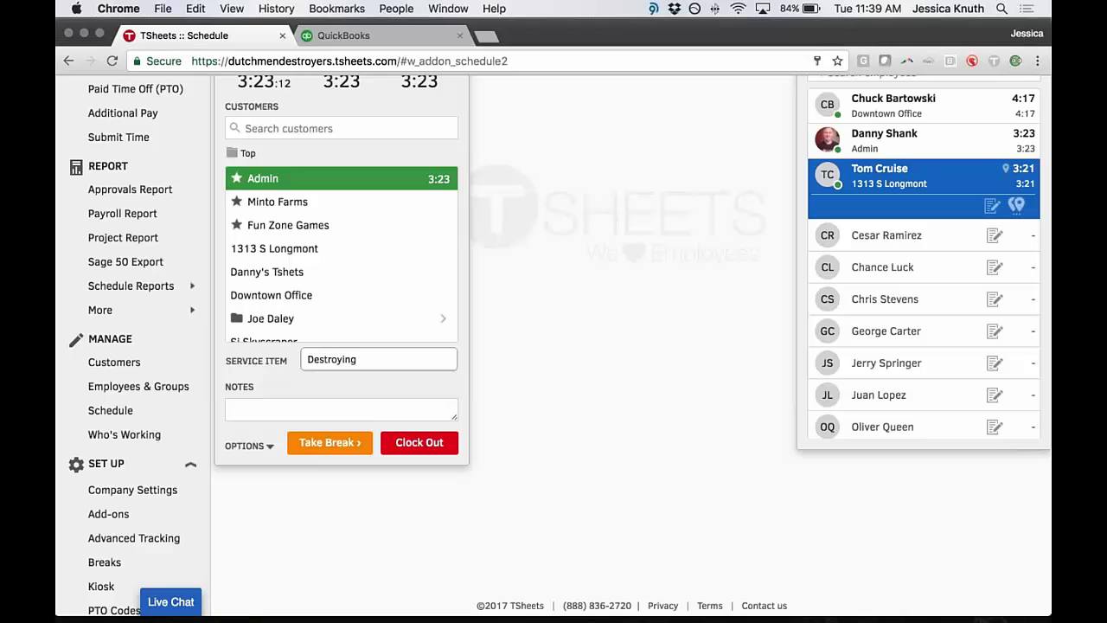
- Open the Kiosk preferences from the setup options, review the authorized devices, and close them without changes
scroll(424, 285, "up", 3)
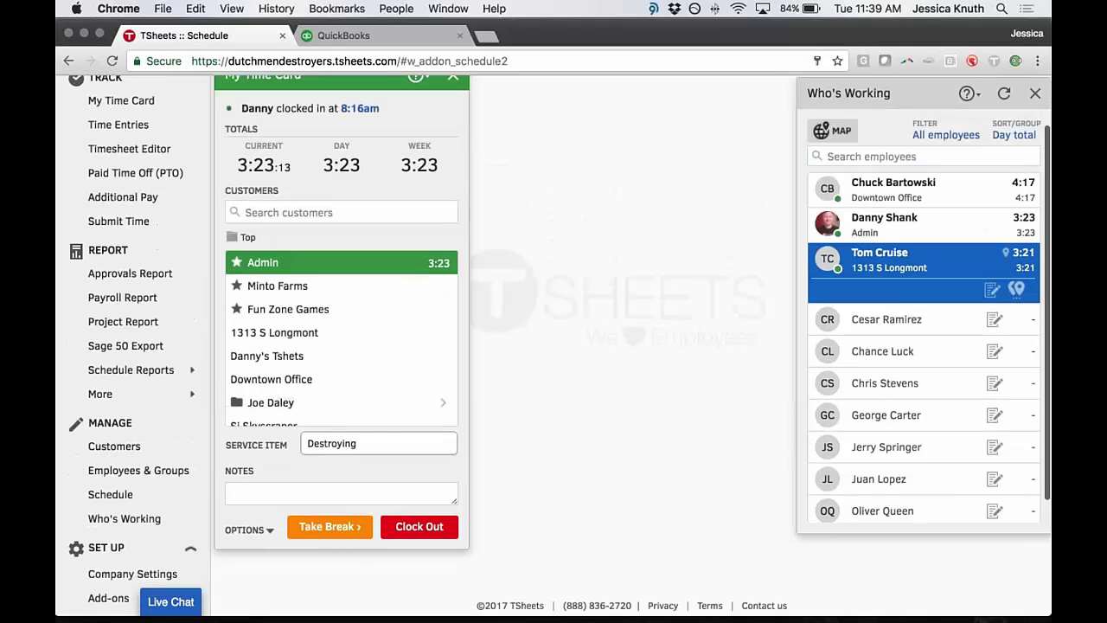
scroll(424, 277, "up", 2)
scroll(424, 277, "down", 1)
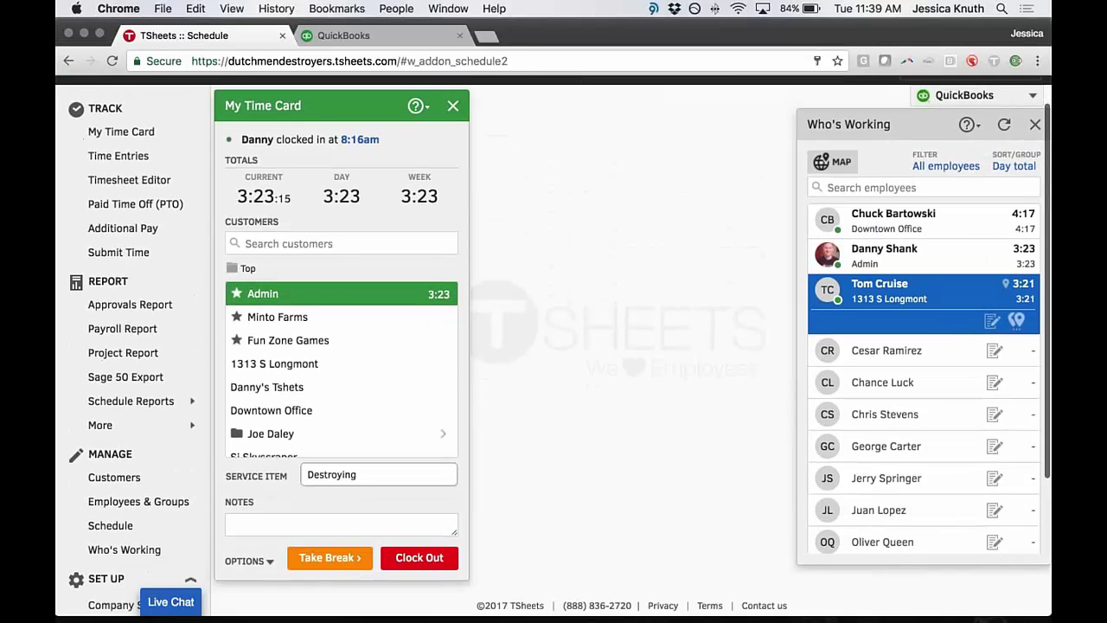
scroll(424, 286, "down", 4)
scroll(526, 328, "down", 5)
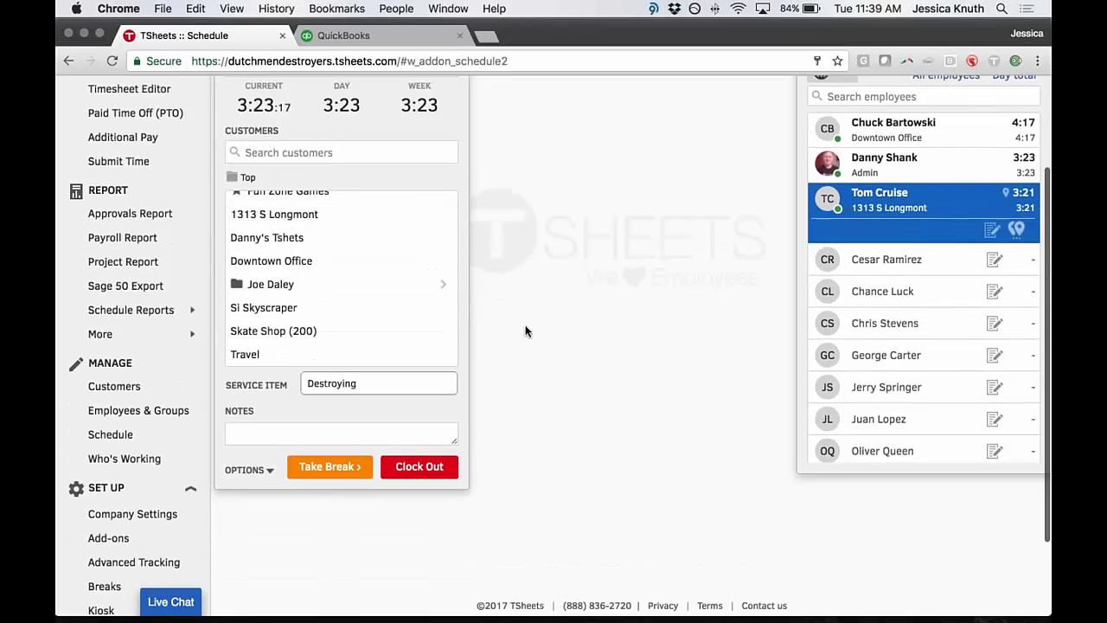
left_click(99, 509)
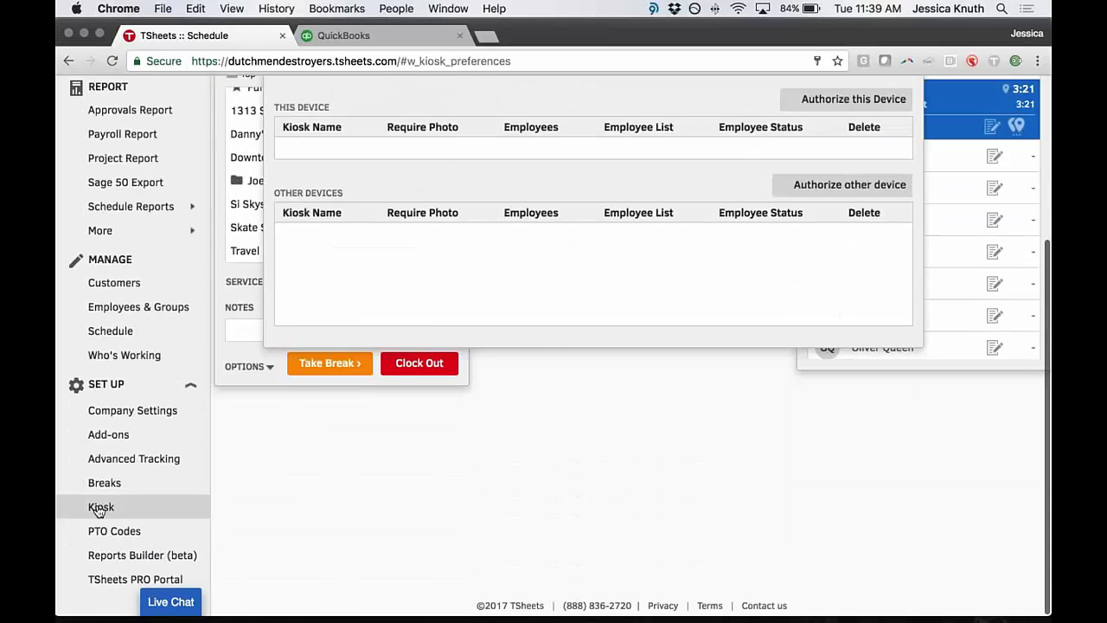
scroll(260, 480, "up", 3)
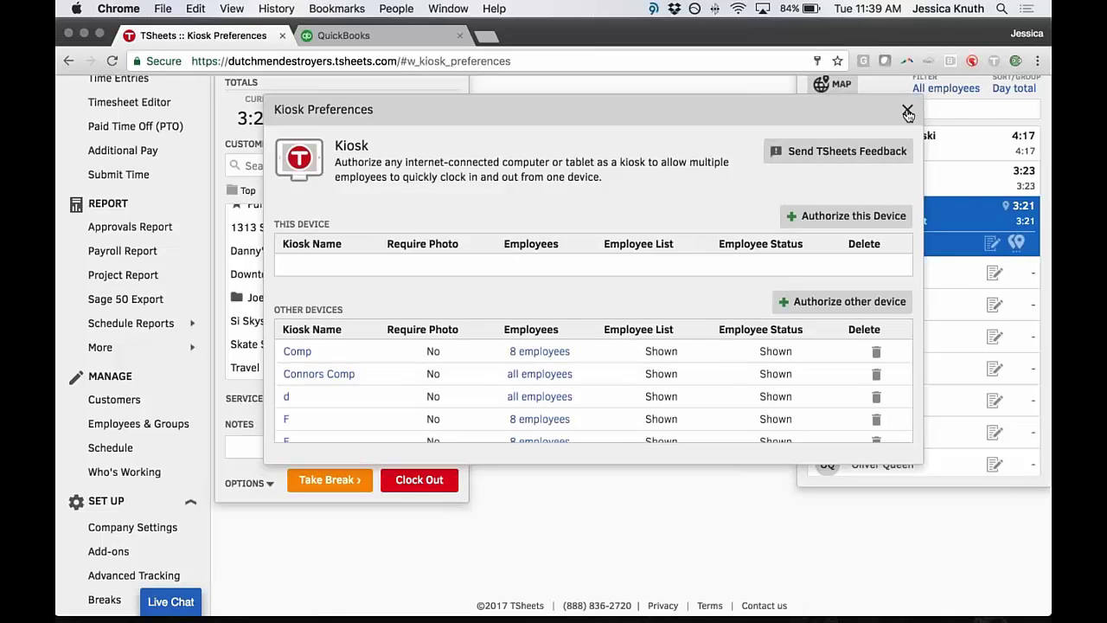
left_click(907, 109)
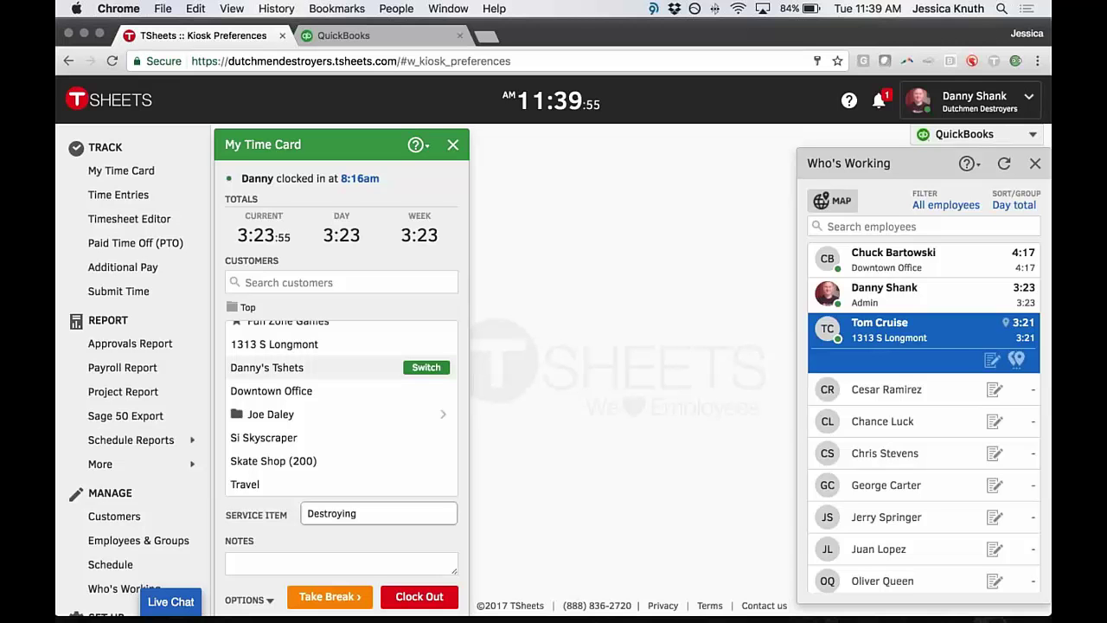
- Look over the customer list, service item, notes and clock options of My Time Card
scroll(531, 495, "down", 2)
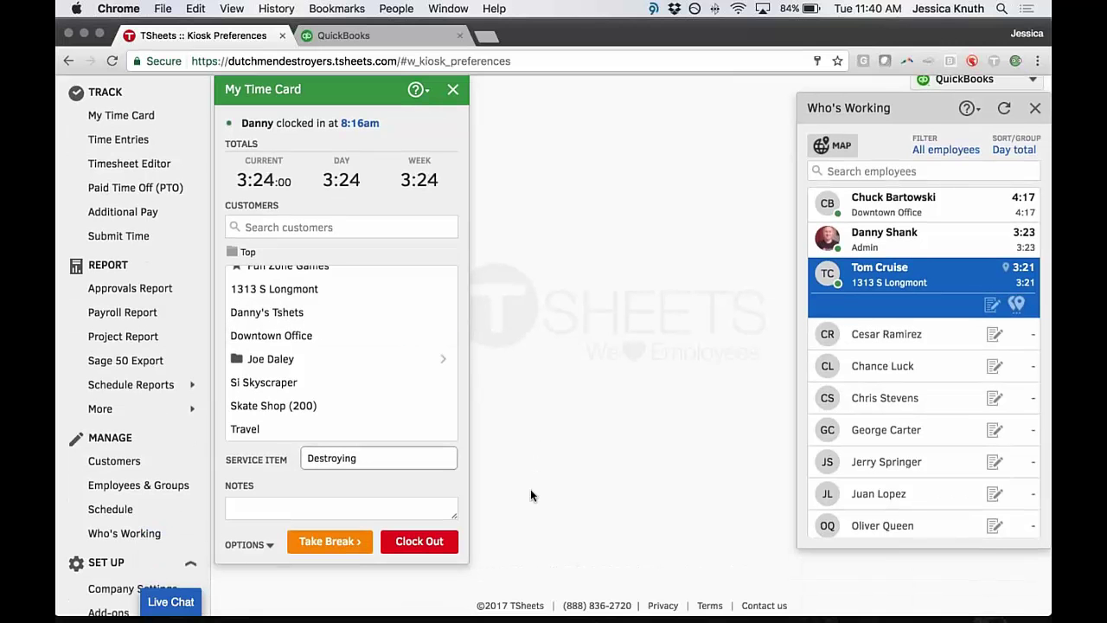
scroll(531, 495, "up", 1)
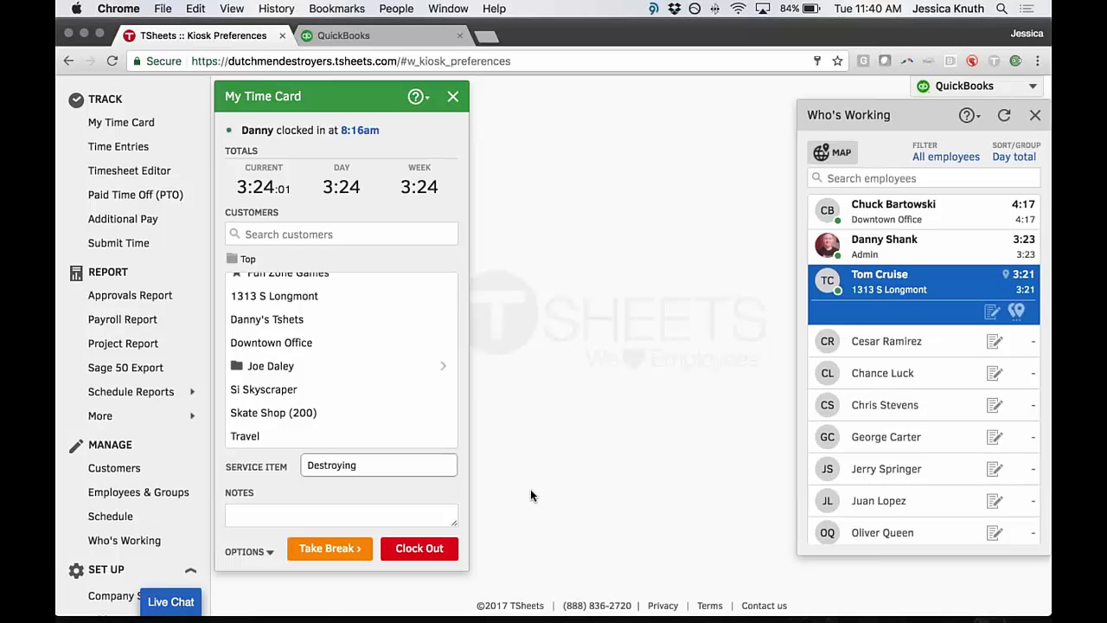
scroll(531, 489, "up", 1)
scroll(349, 419, "up", 2)
scroll(348, 418, "up", 3)
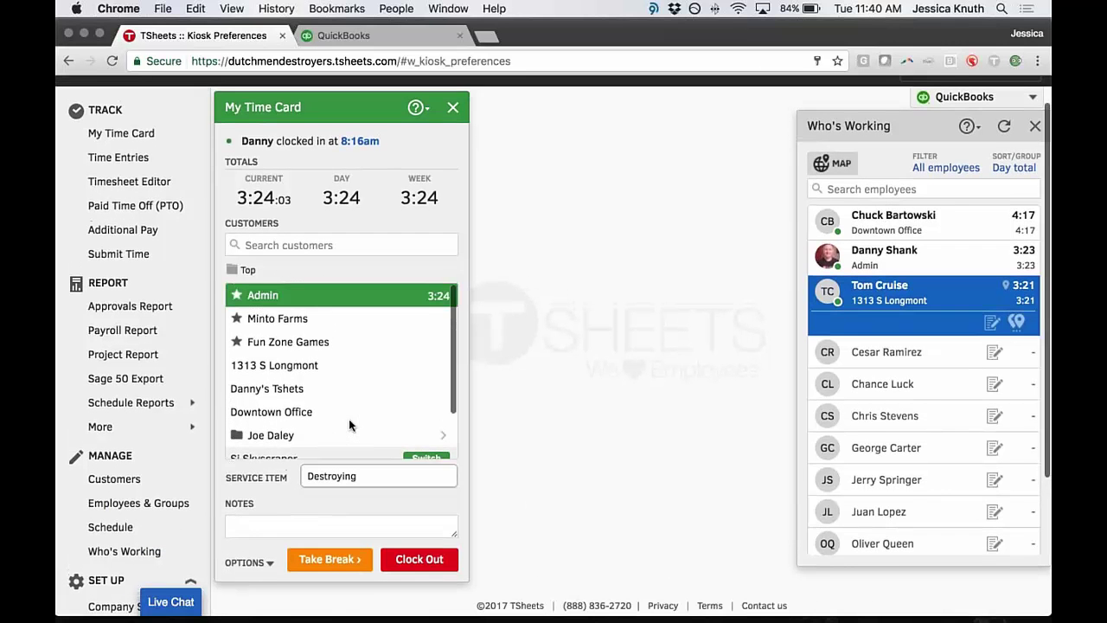
scroll(349, 419, "down", 2)
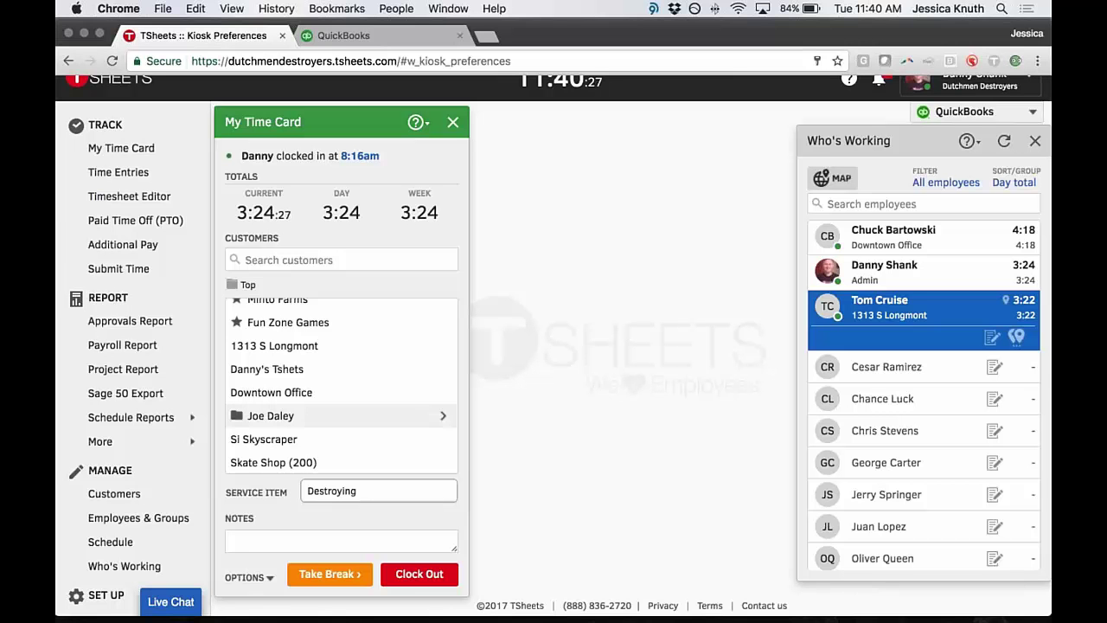
scroll(610, 501, "up", 1)
scroll(611, 500, "up", 1)
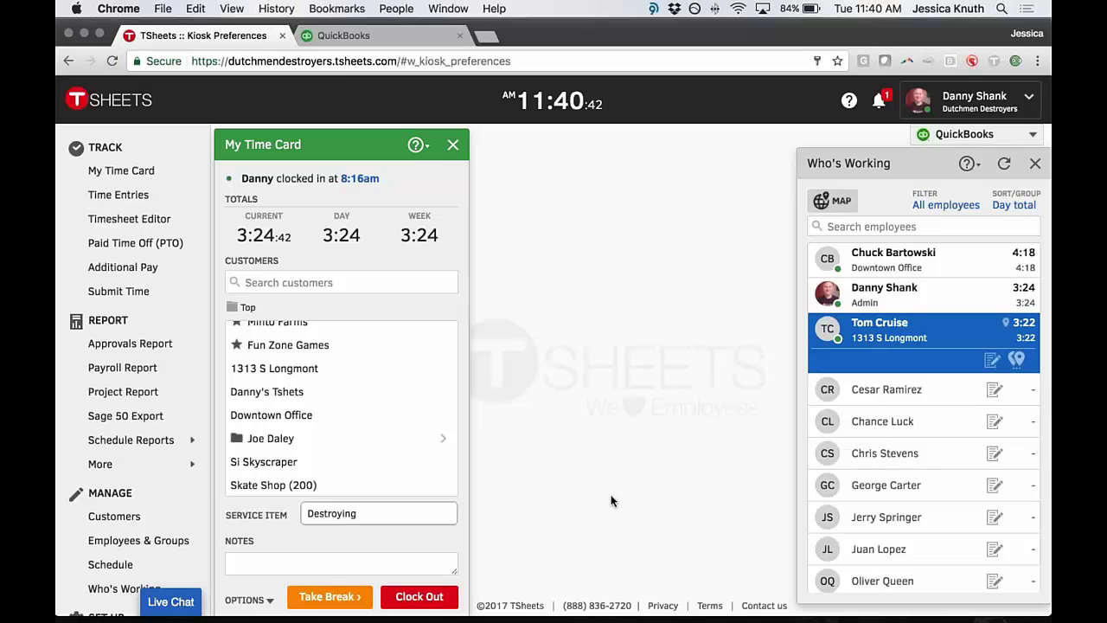
scroll(611, 501, "down", 1)
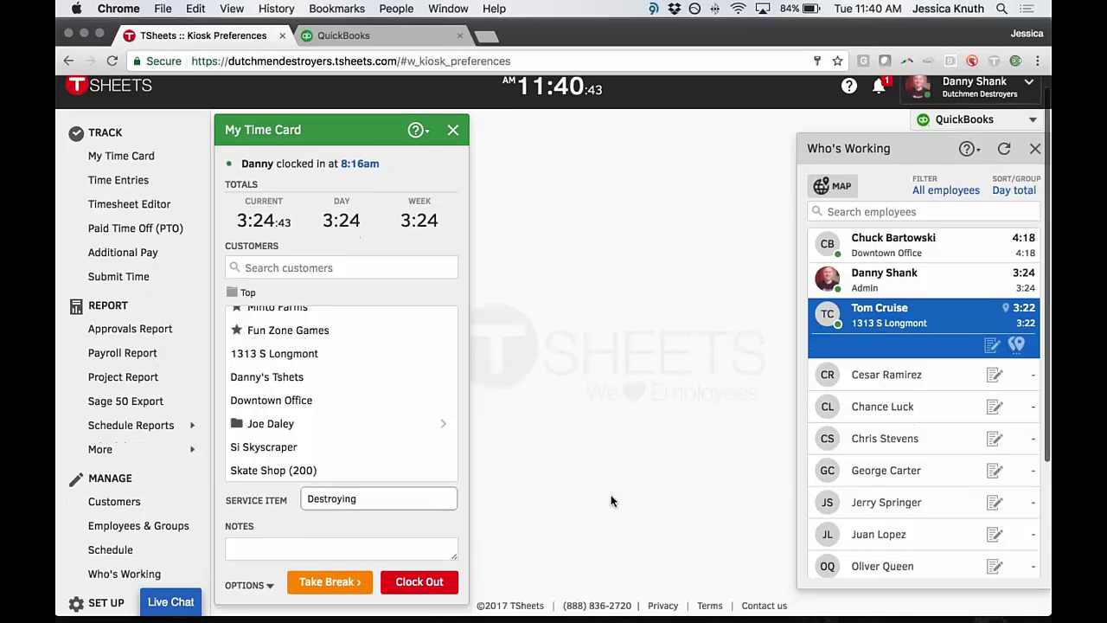
scroll(611, 500, "down", 2)
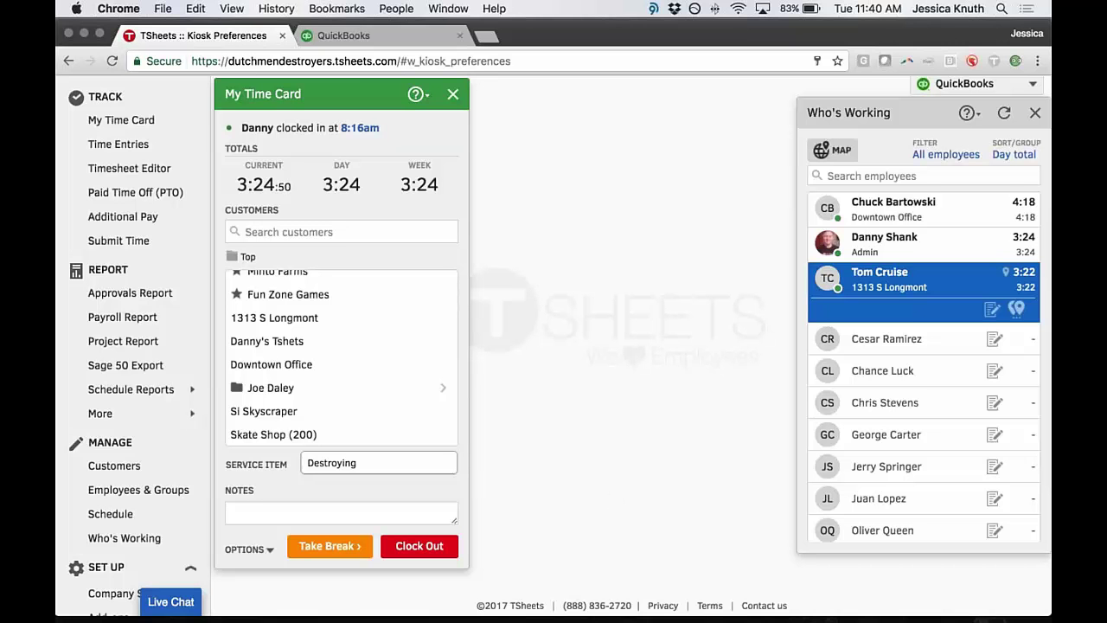
scroll(554, 346, "up", 2)
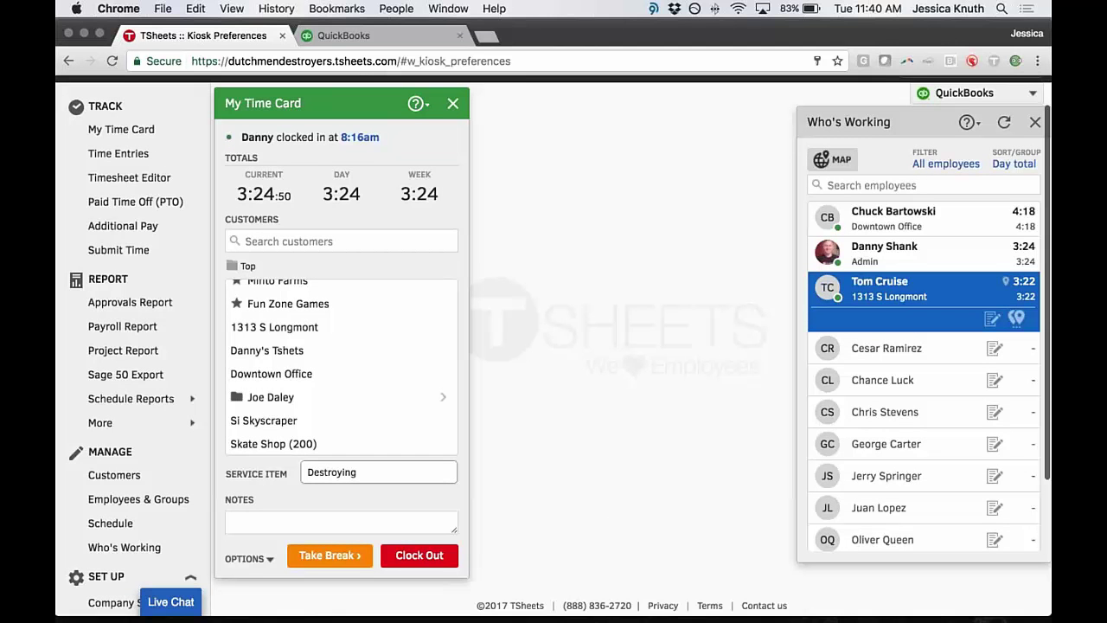
- Switch the running time card from Admin to the Fun Zone Games customer
scroll(553, 346, "up", 2)
scroll(358, 288, "up", 2)
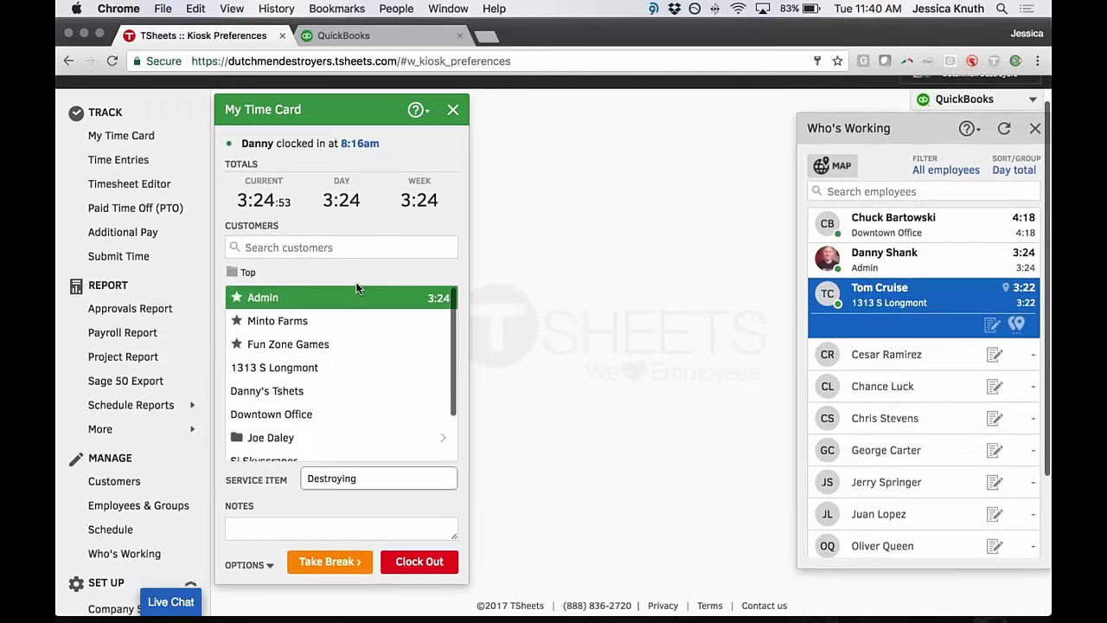
scroll(358, 288, "up", 2)
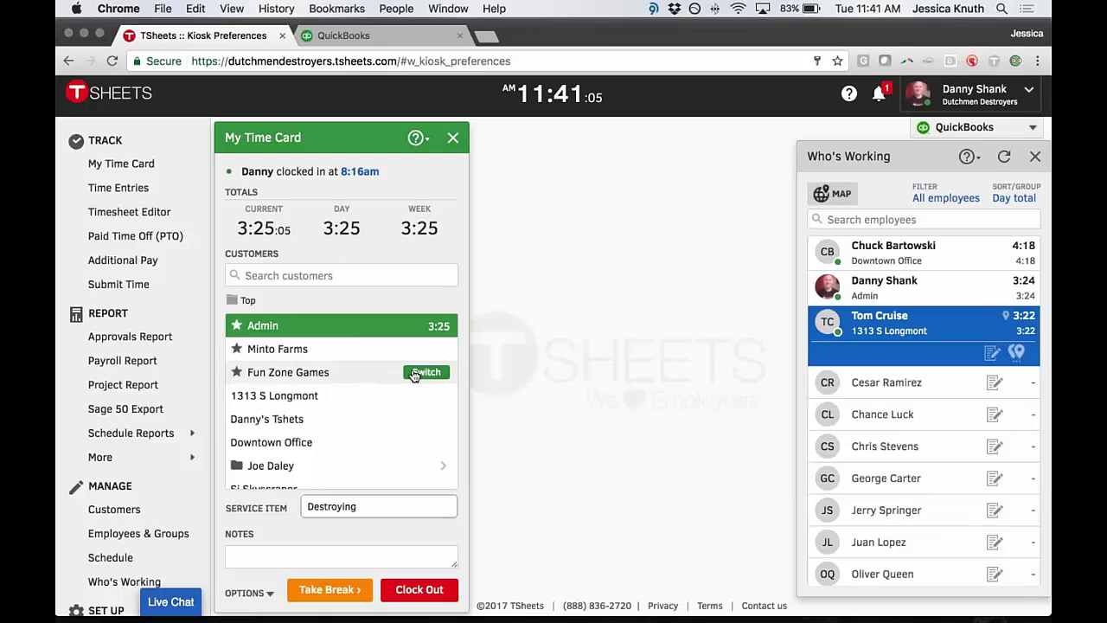
left_click(426, 372)
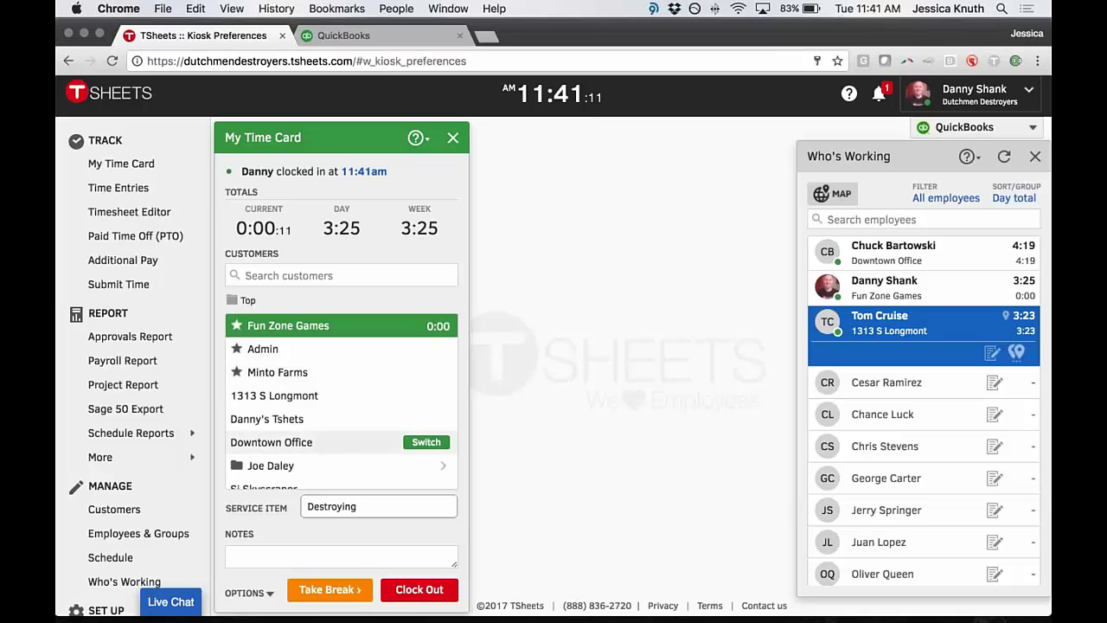
- Set the service item of the running time card to Discovery
scroll(423, 441, "down", 2)
scroll(424, 442, "down", 2)
left_click(397, 506)
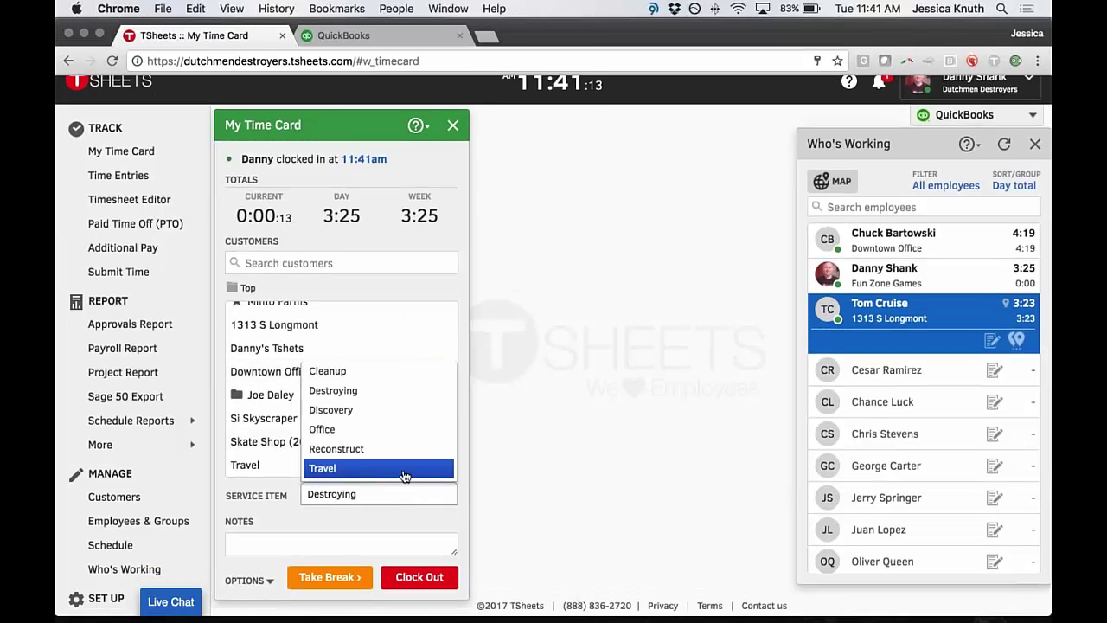
left_click(379, 410)
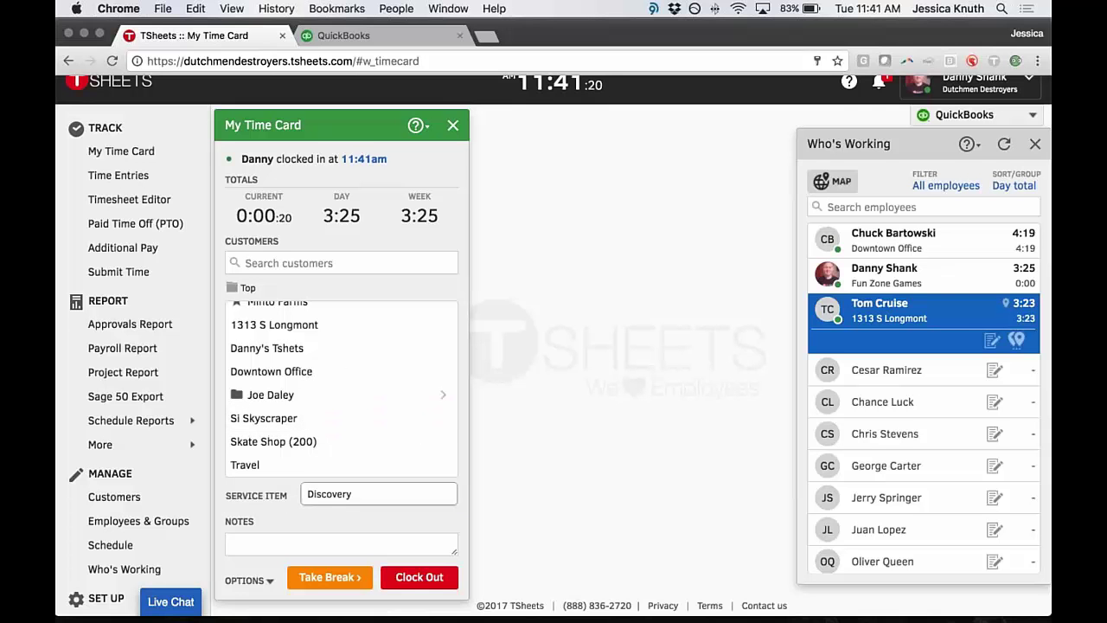
- Add the note "hi!" to the running time card
scroll(553, 346, "up", 1)
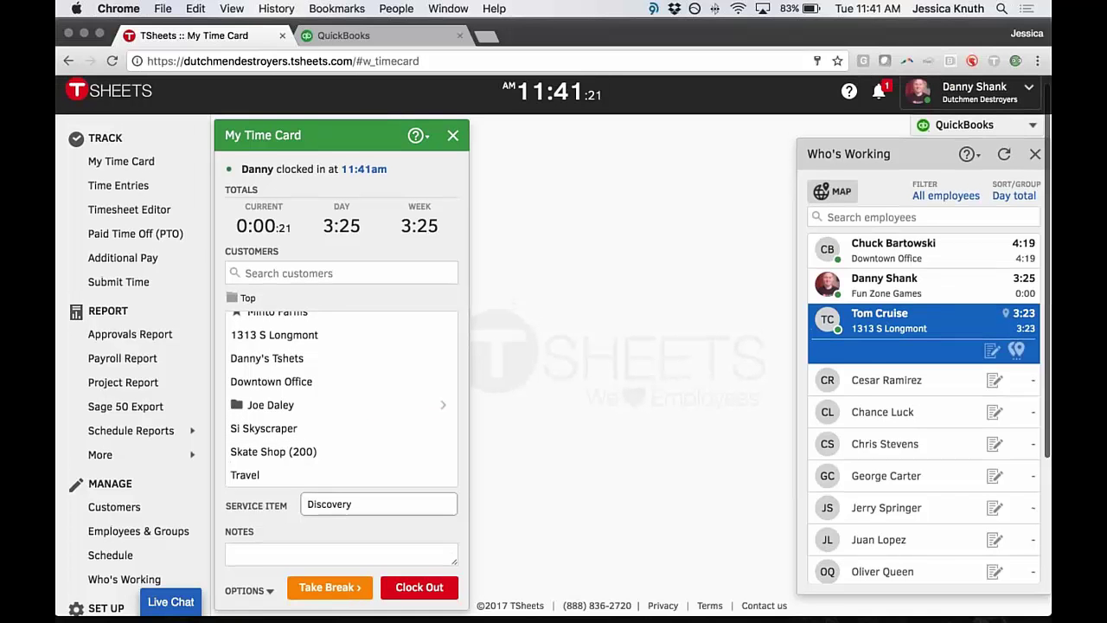
scroll(554, 346, "up", 1)
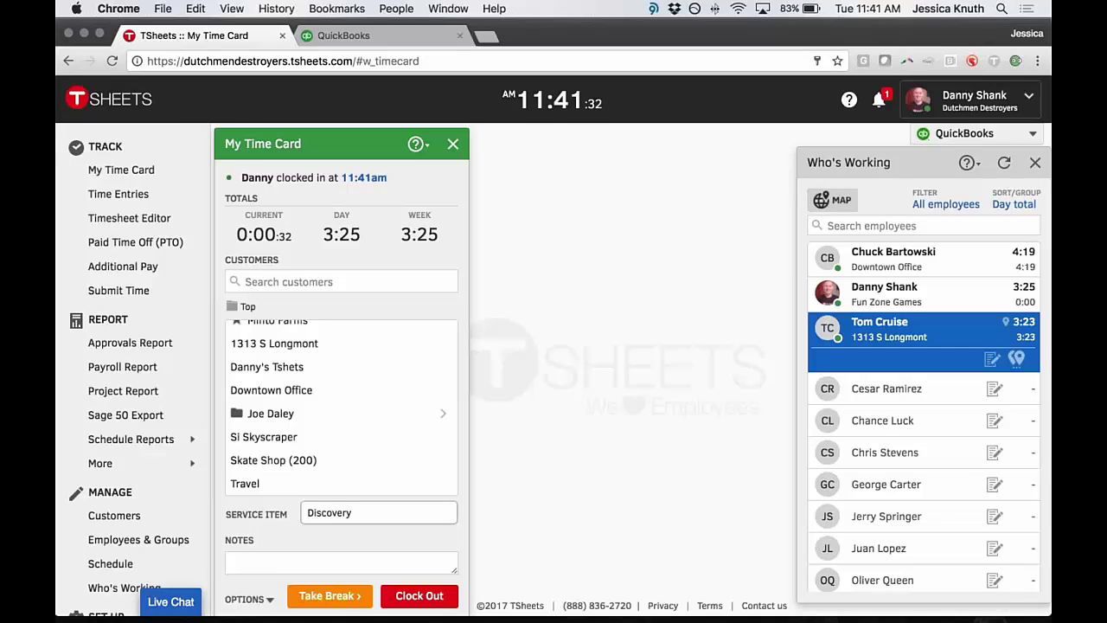
scroll(553, 345, "down", 1)
scroll(346, 250, "down", 3)
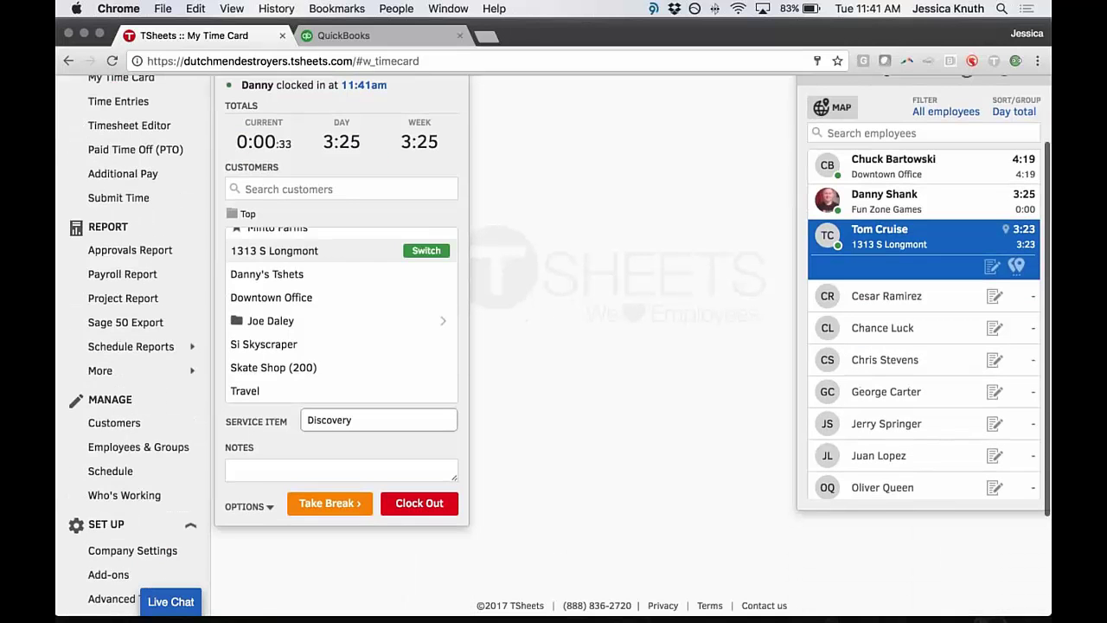
left_click(243, 470)
type("hi!")
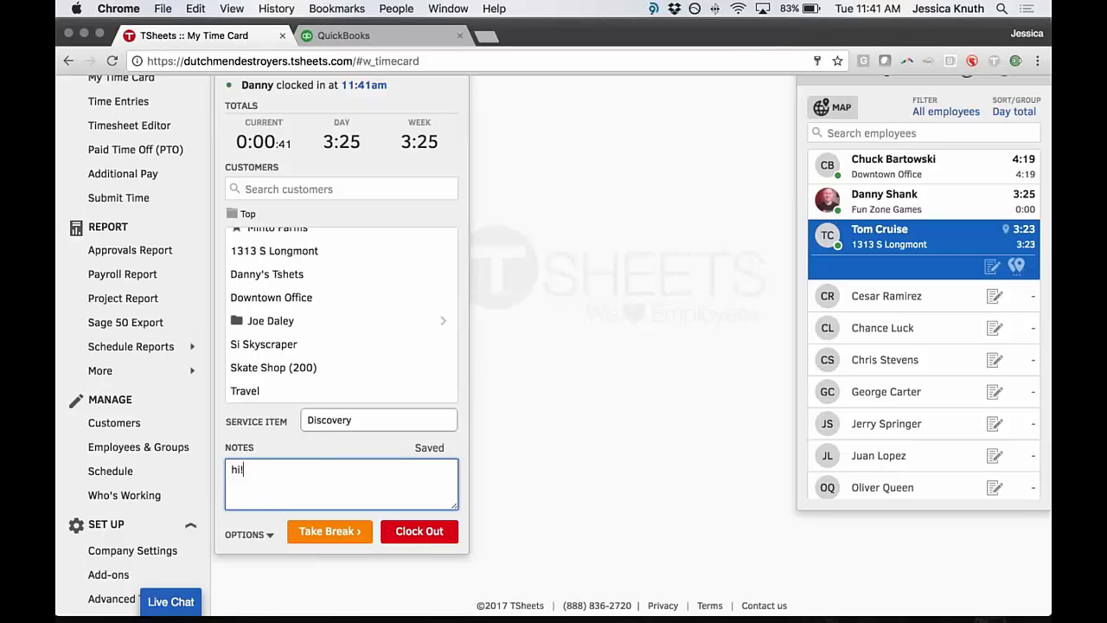
- Open the Manual Time Card in Time Entries and move its window clear for viewing the whole week
scroll(923, 329, "up", 1)
scroll(924, 328, "up", 2)
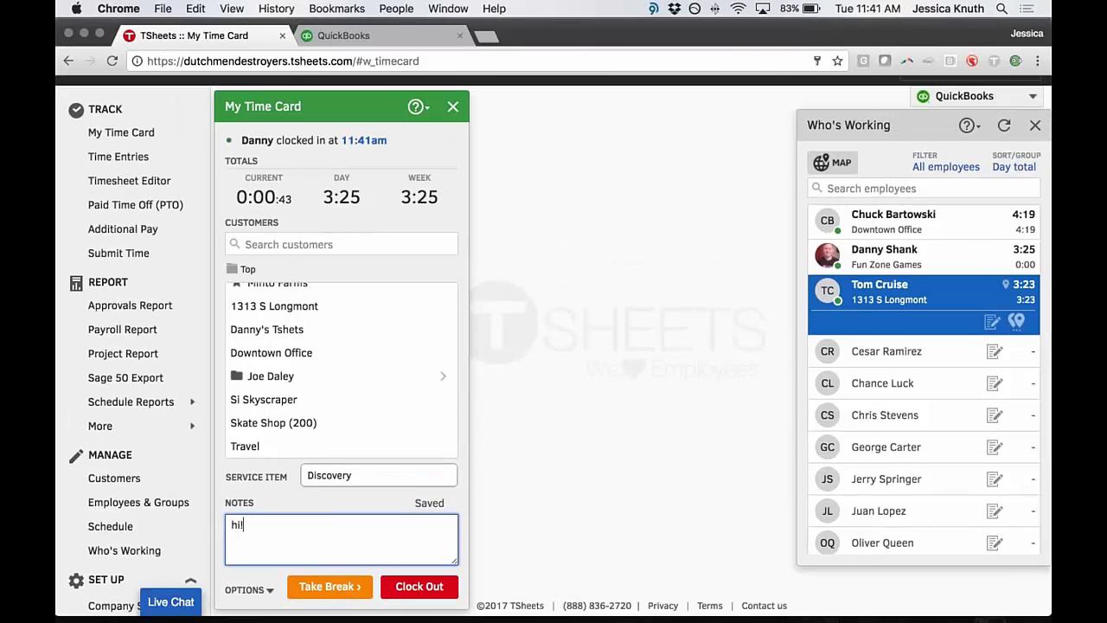
scroll(923, 329, "up", 1)
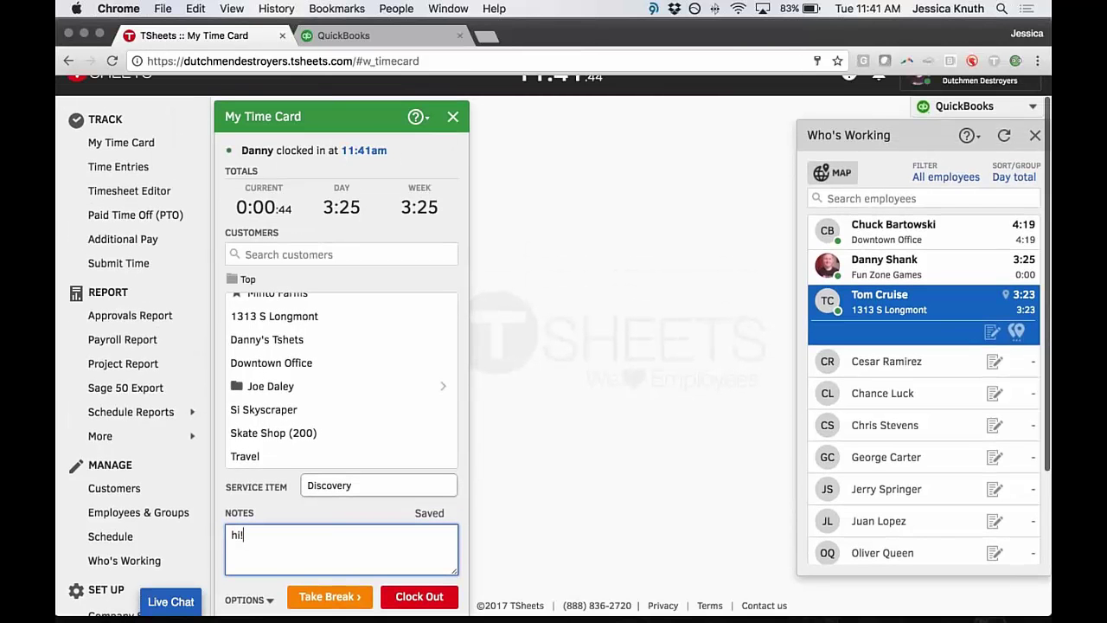
scroll(554, 346, "up", 2)
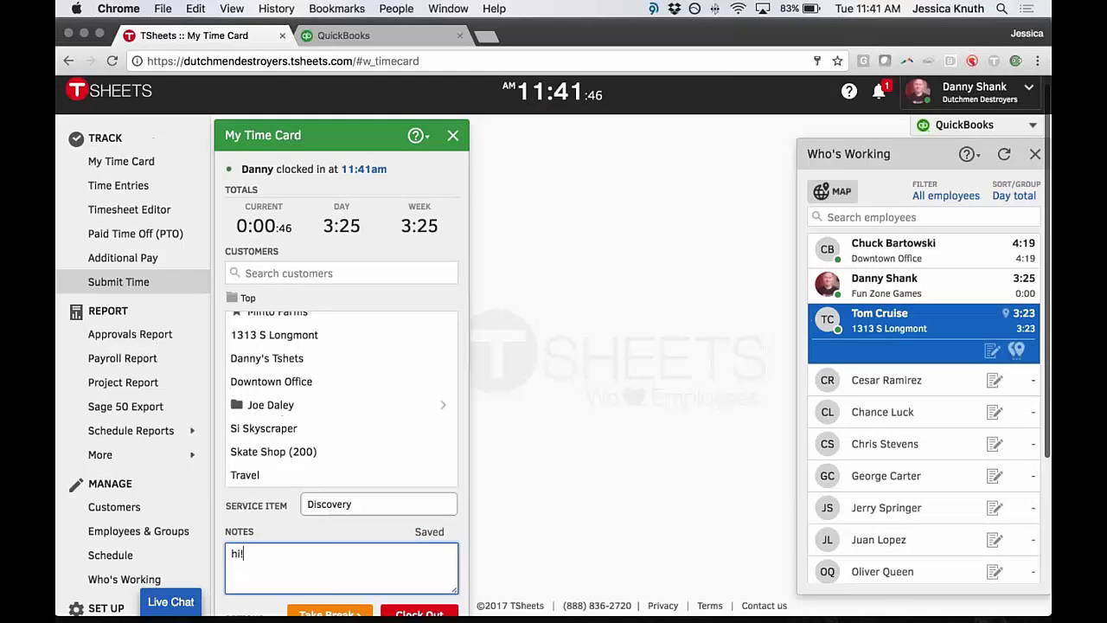
left_click(131, 186)
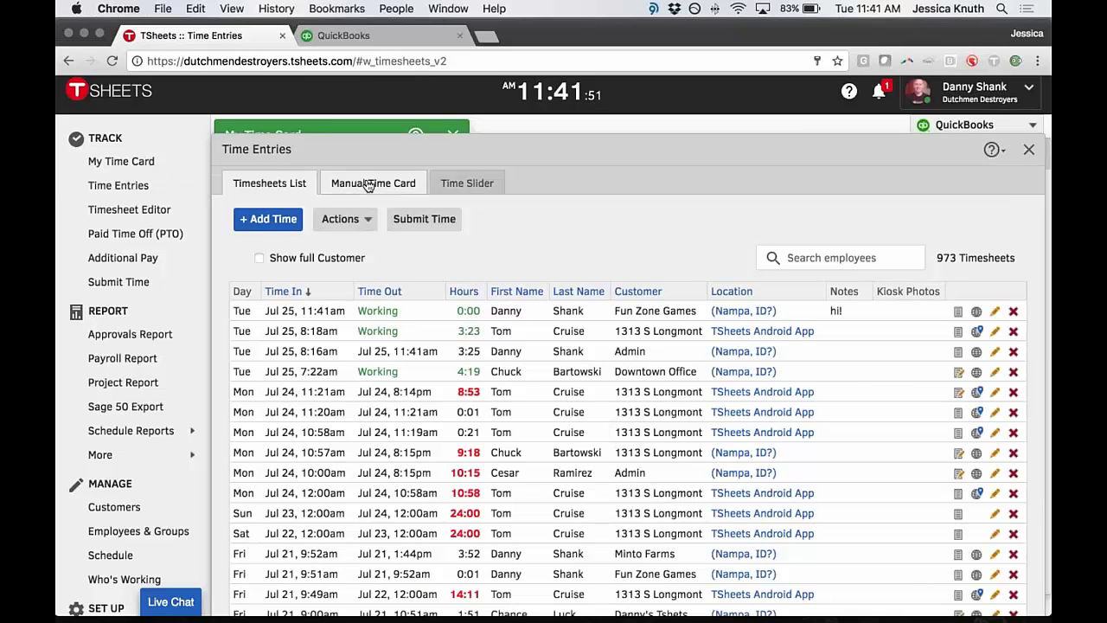
left_click(371, 182)
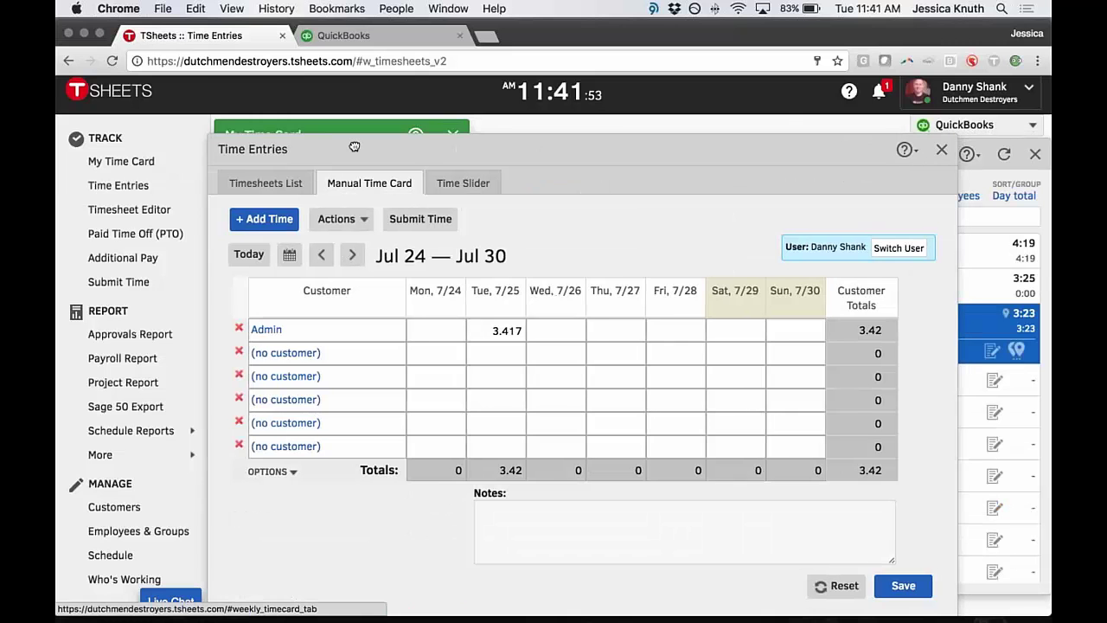
left_click_drag(377, 151, 353, 128)
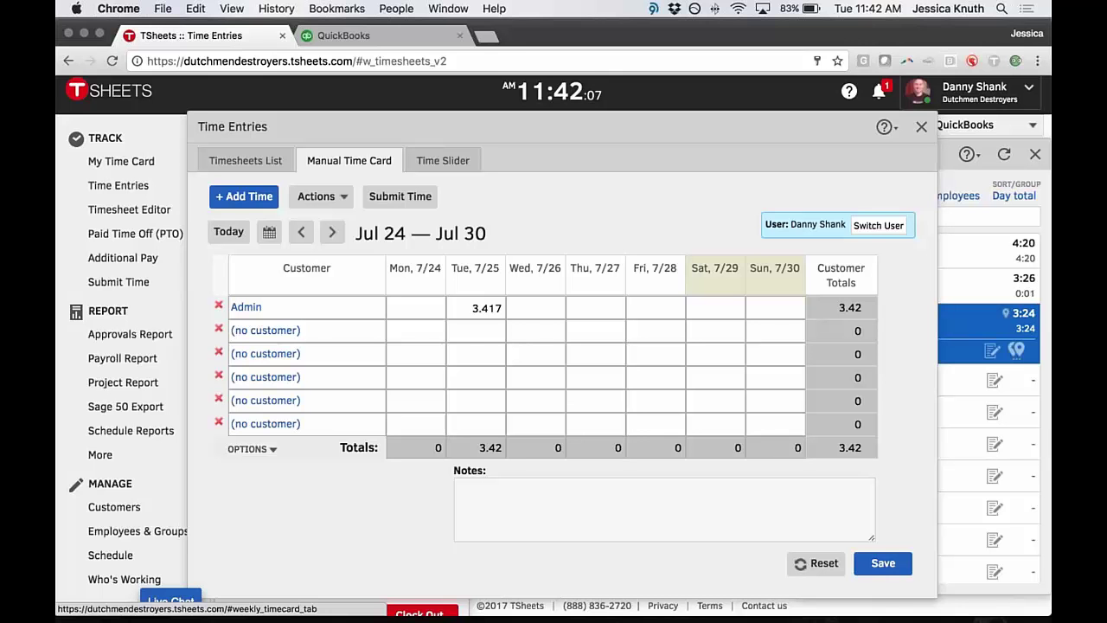
- Assign Danny's Tshets to the first empty row of the manual time card and enter 6 hours for Monday, 7/24
left_click(273, 329)
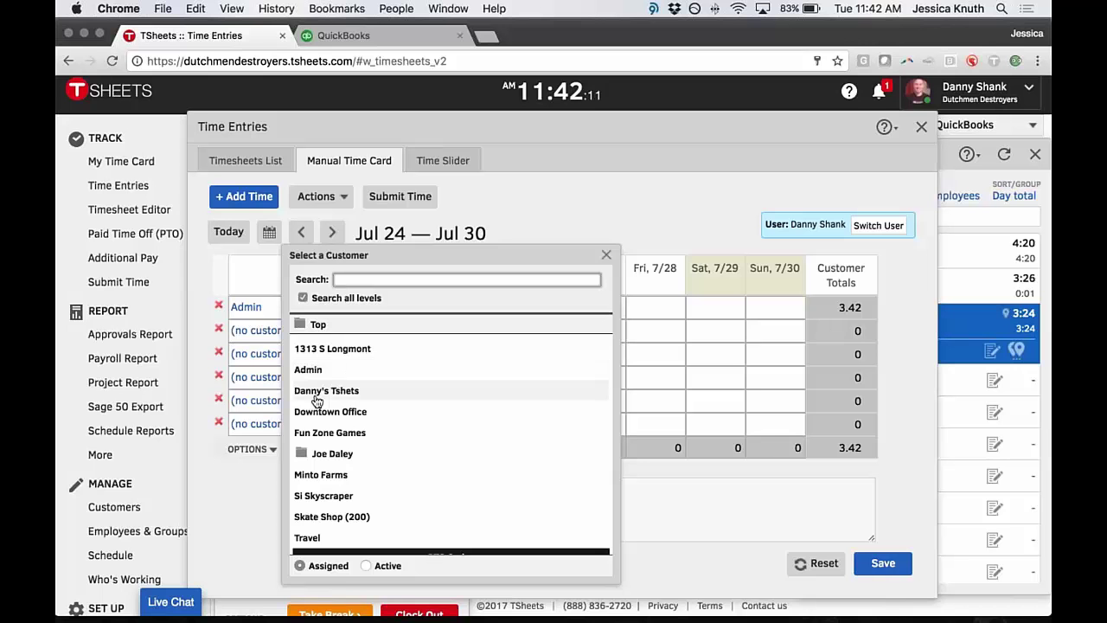
left_click(326, 392)
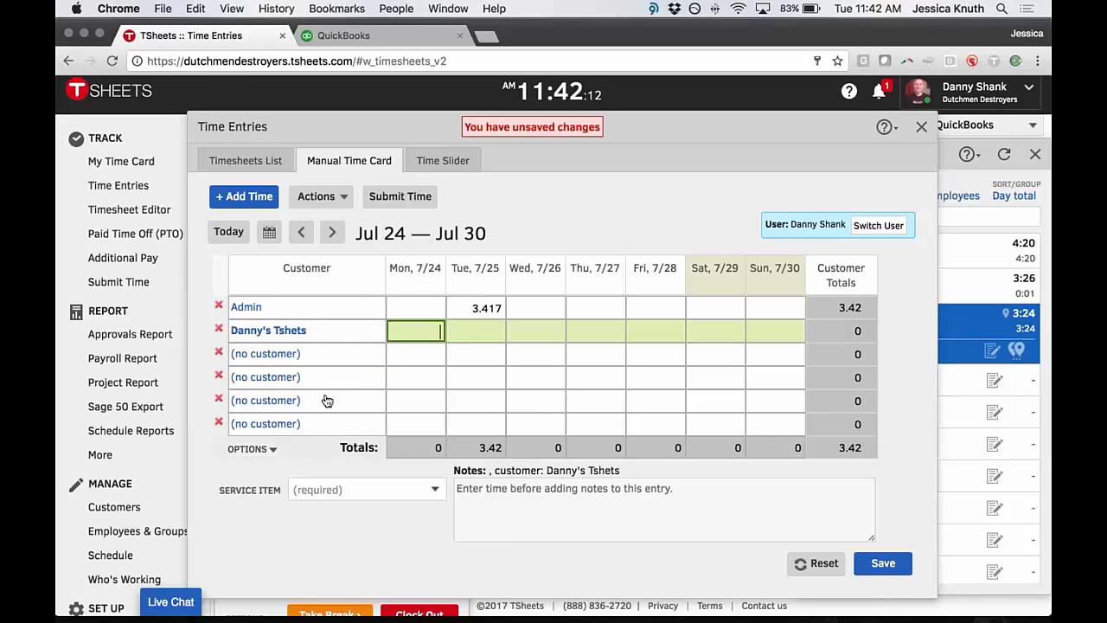
left_click(558, 332)
left_click(422, 328)
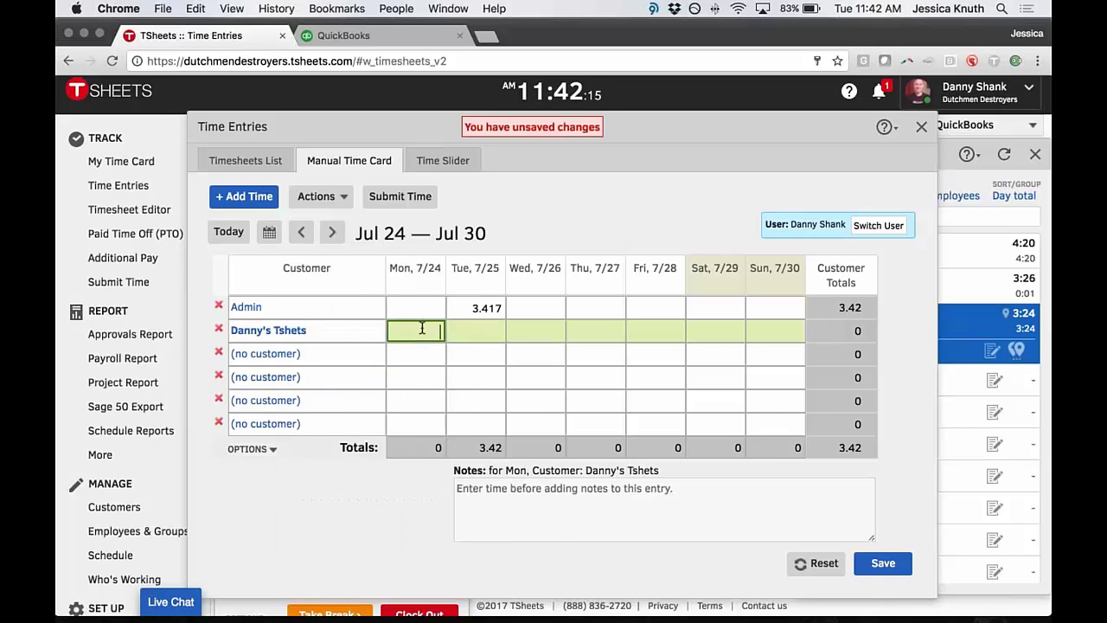
type("6")
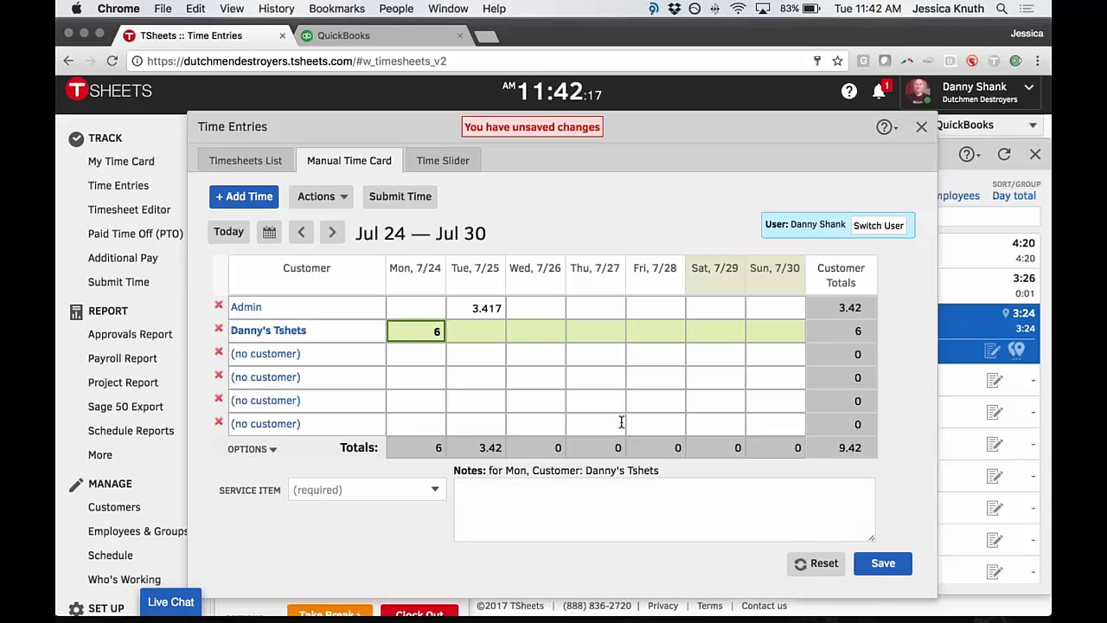
- Set the service item of the Monday entry to Cleanup and save the manual time card
scroll(623, 423, "down", 1)
scroll(622, 423, "down", 2)
left_click(366, 411)
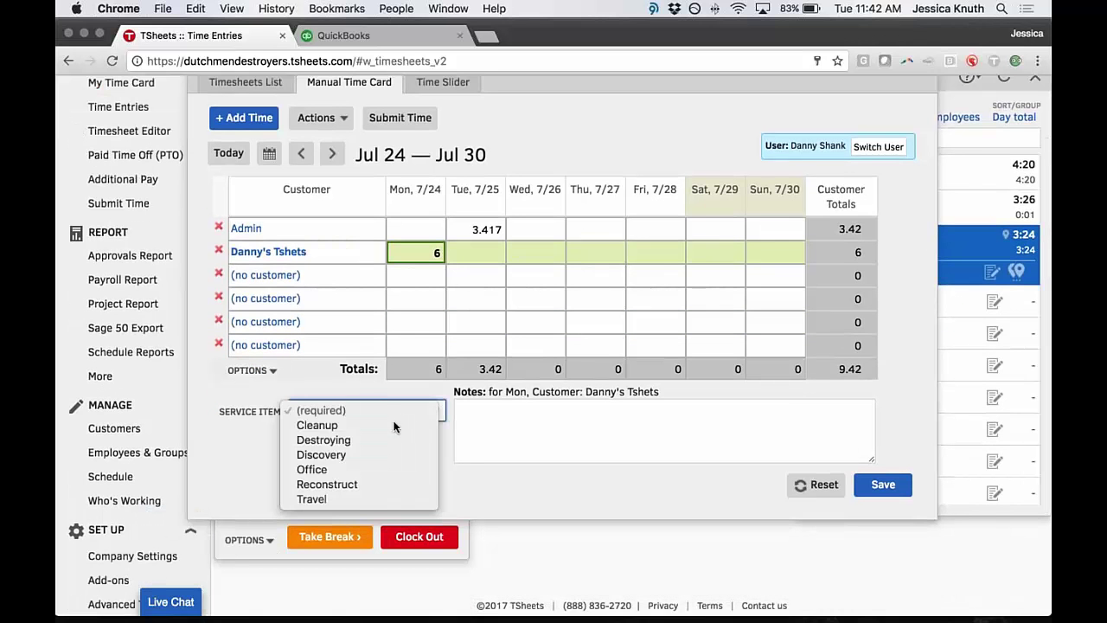
left_click(324, 423)
left_click(883, 489)
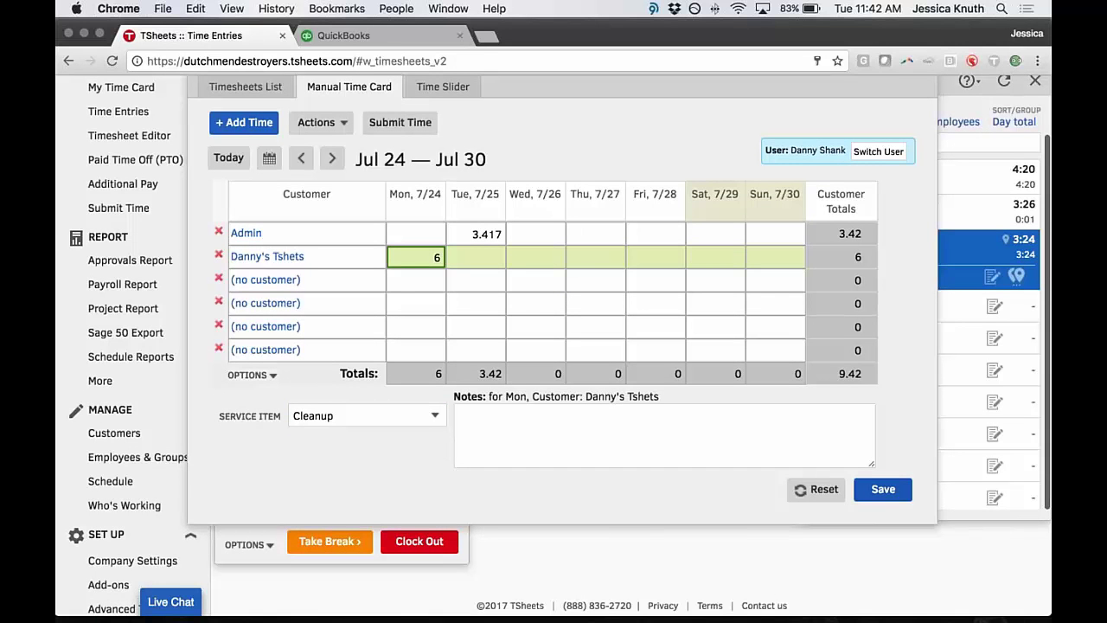
- Save the manual time card for Jul 24 to Jul 30 and close the Time Entries window
scroll(883, 502, "up", 1)
left_click(883, 509)
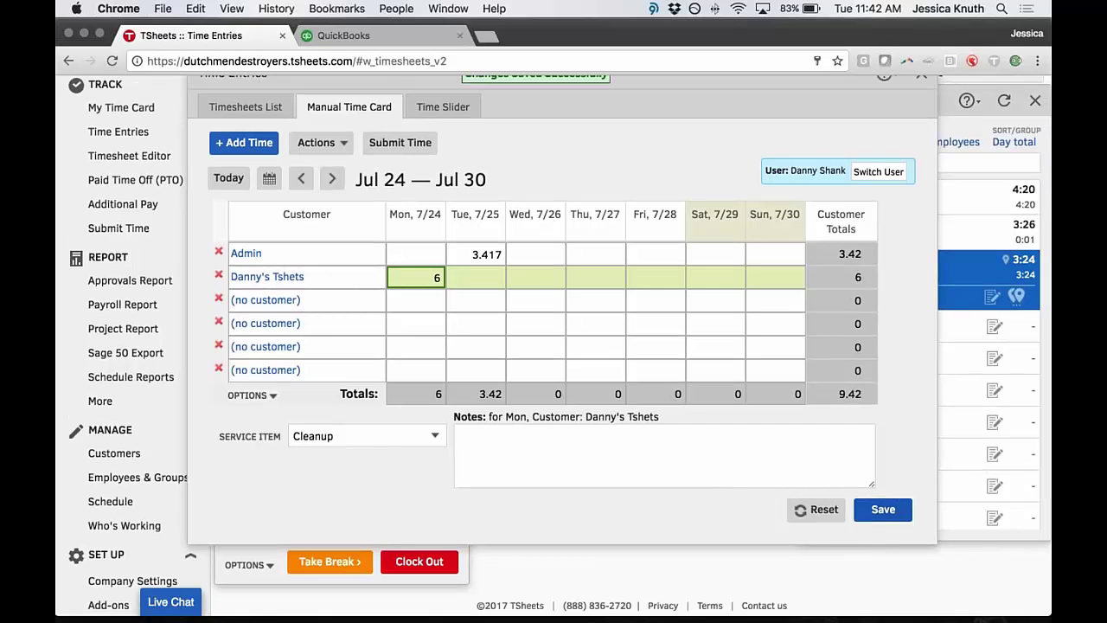
scroll(889, 176, "up", 2)
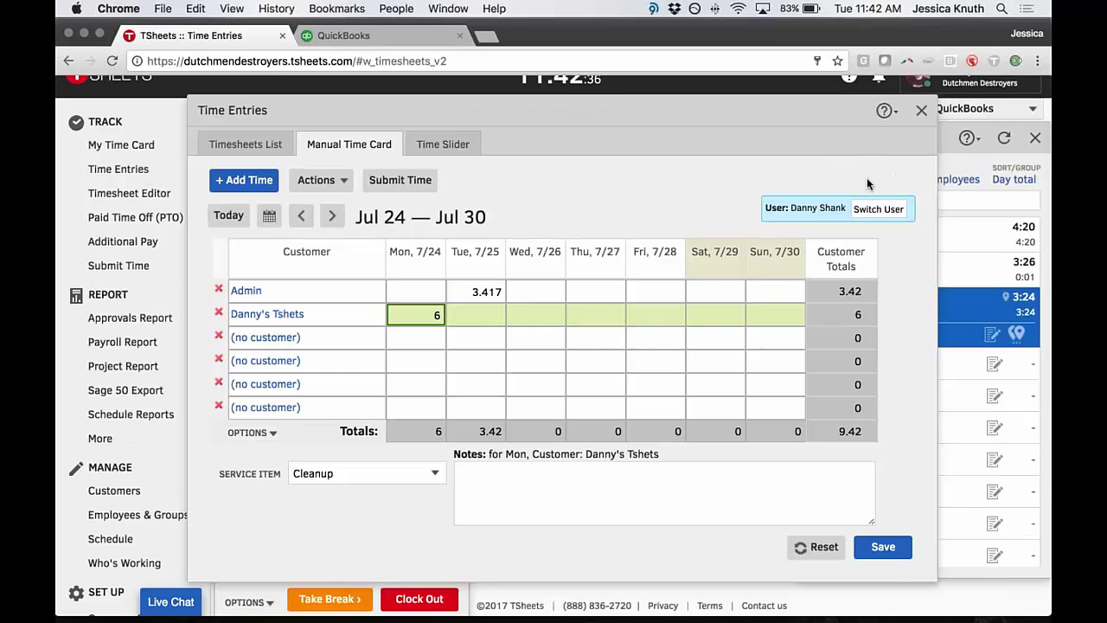
left_click(922, 111)
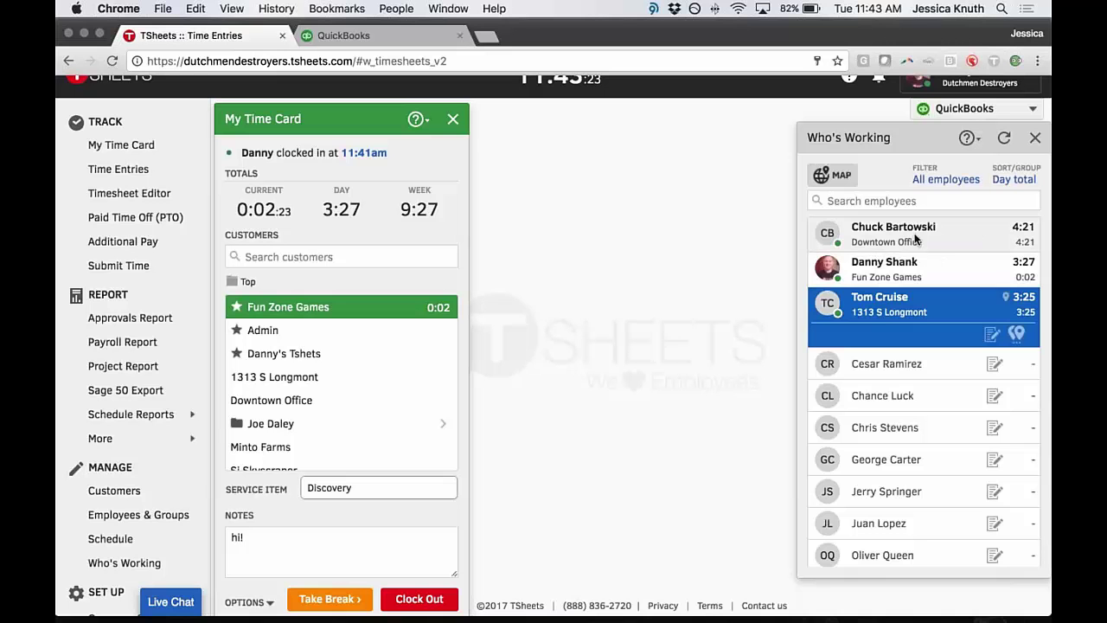
- Open the location map of the highlighted employee in Who's Working and zoom in closely on the location marker
left_click(1017, 335)
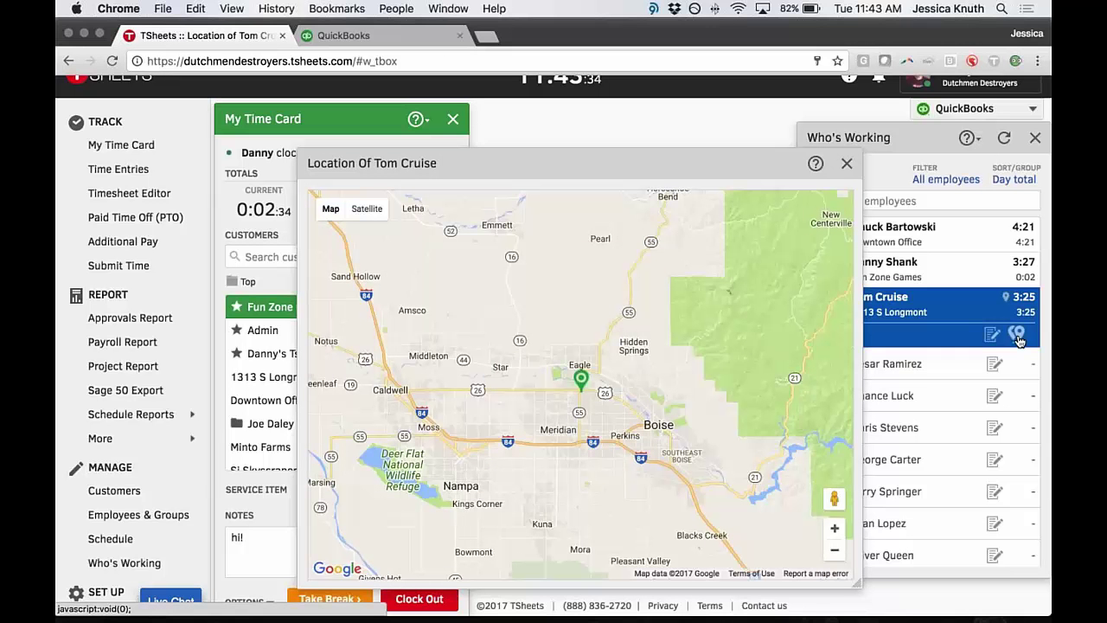
double_click(597, 382)
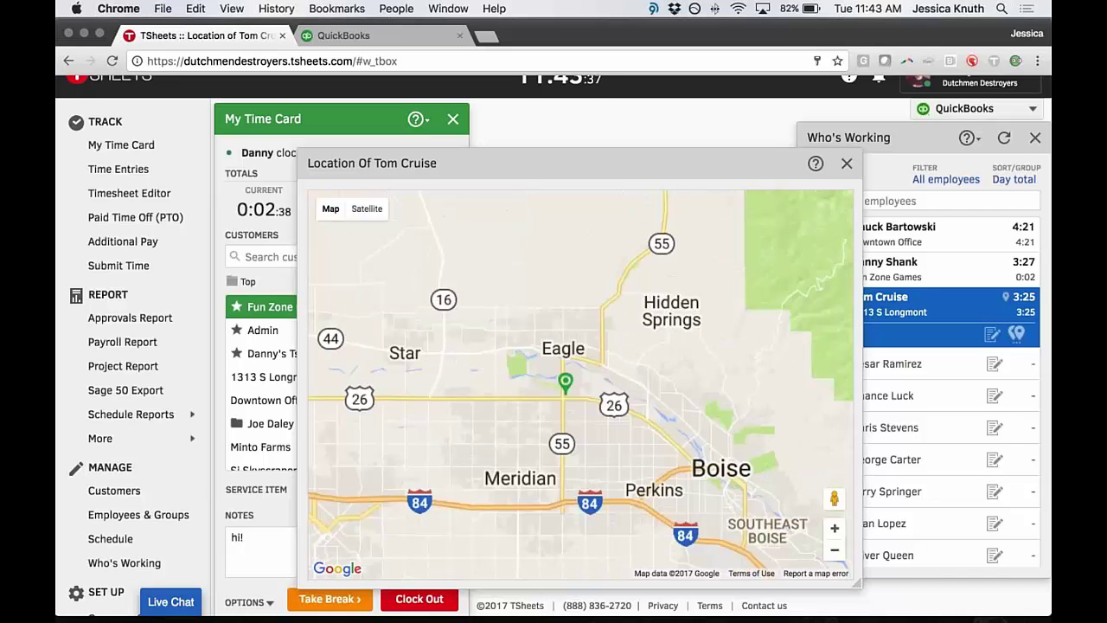
double_click(584, 380)
double_click(583, 380)
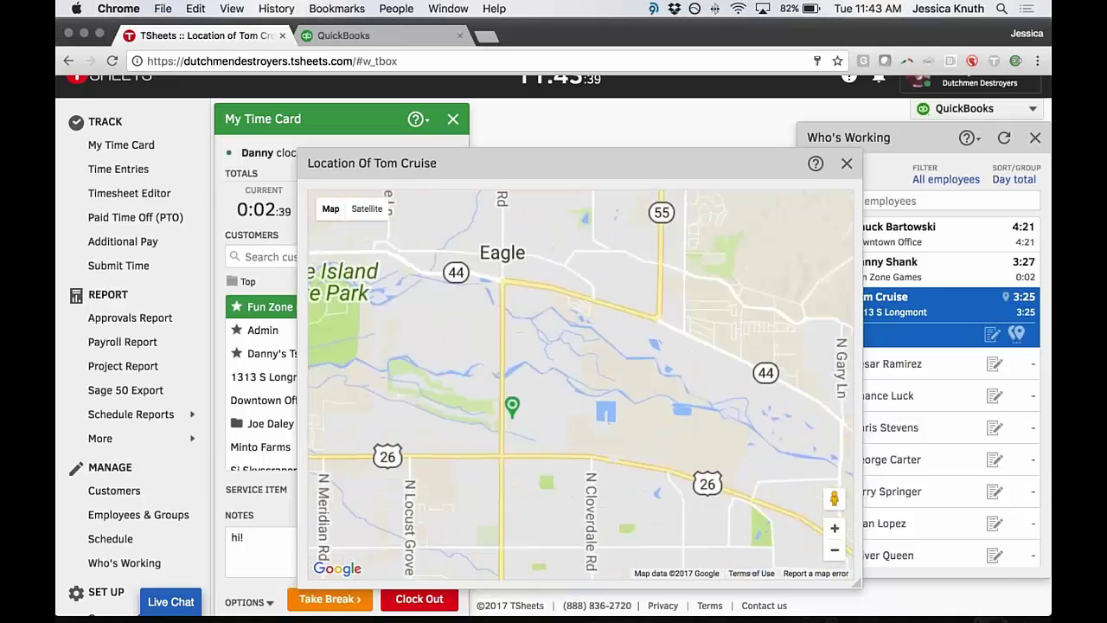
double_click(541, 408)
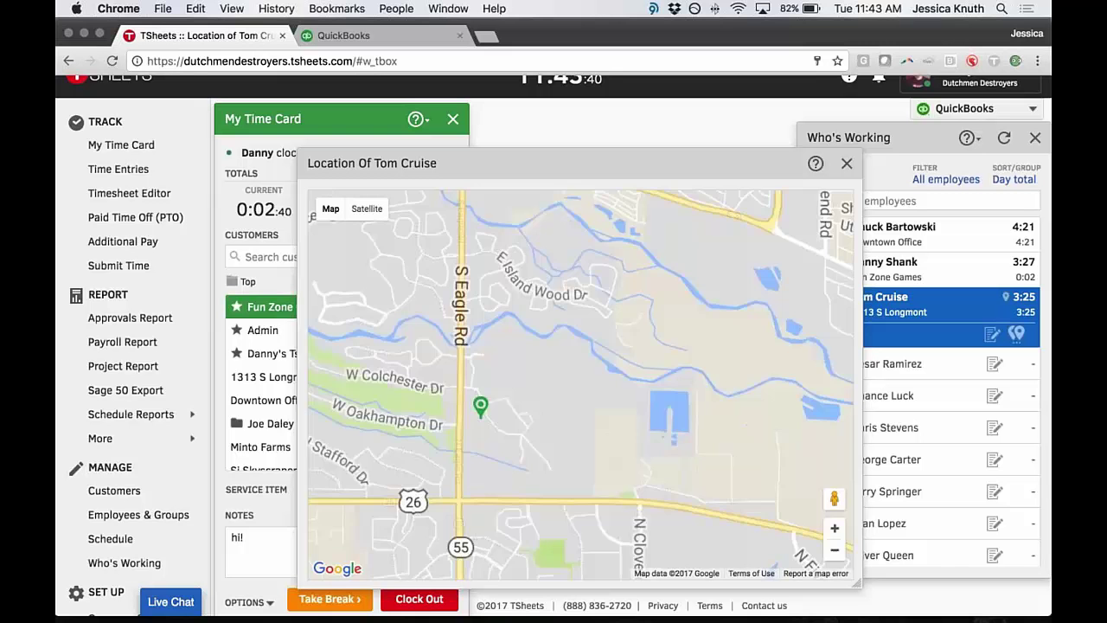
left_click_drag(576, 401, 628, 387)
double_click(529, 415)
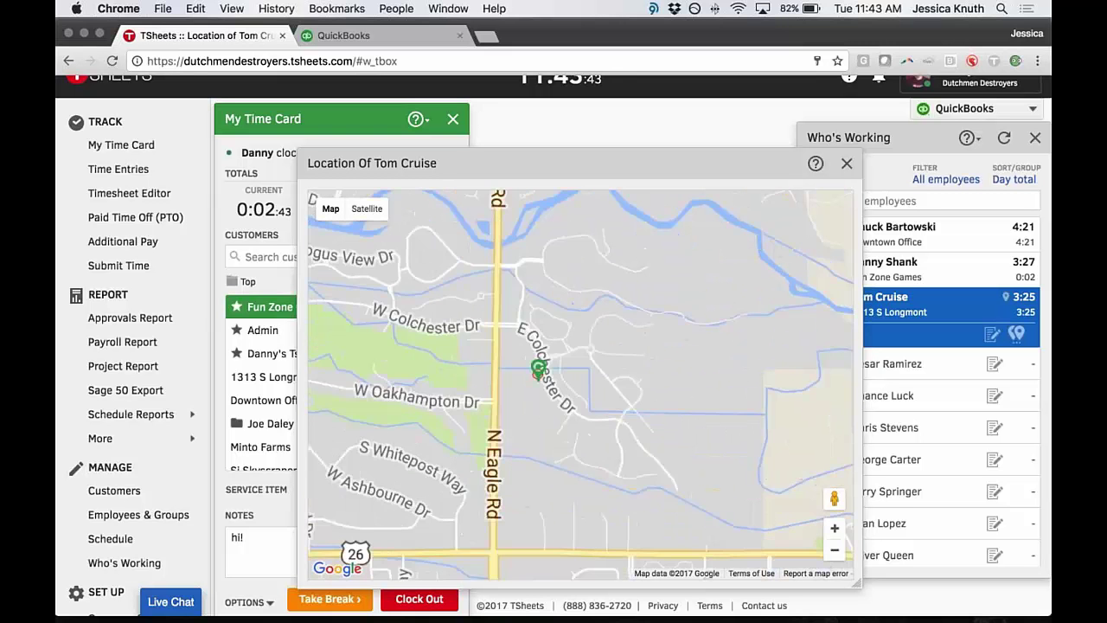
double_click(534, 400)
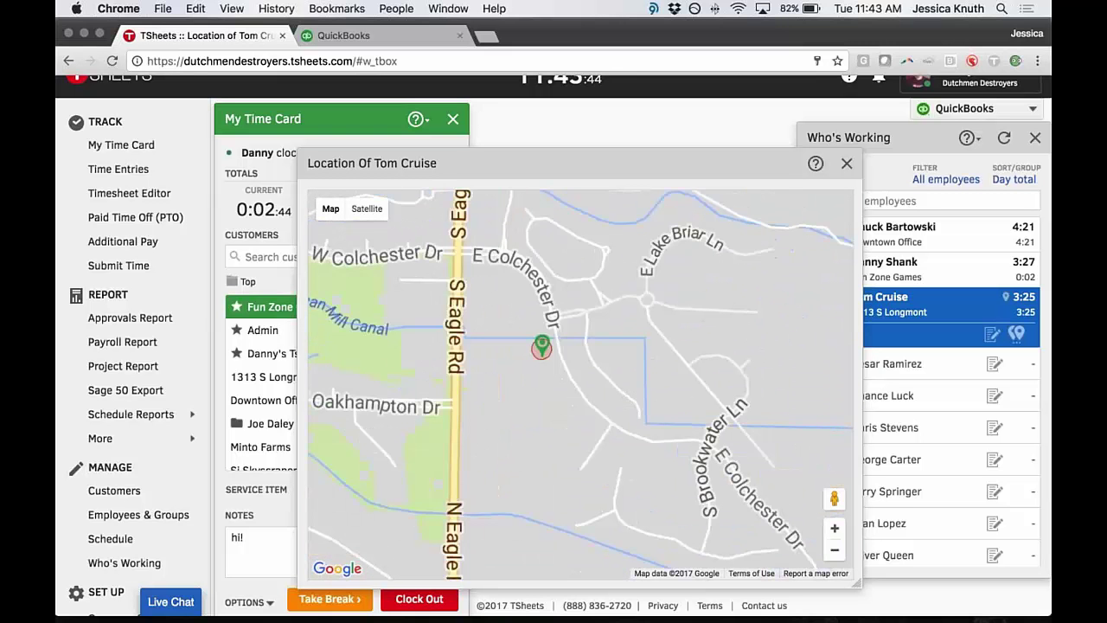
double_click(536, 377)
scroll(542, 372, "up", 3)
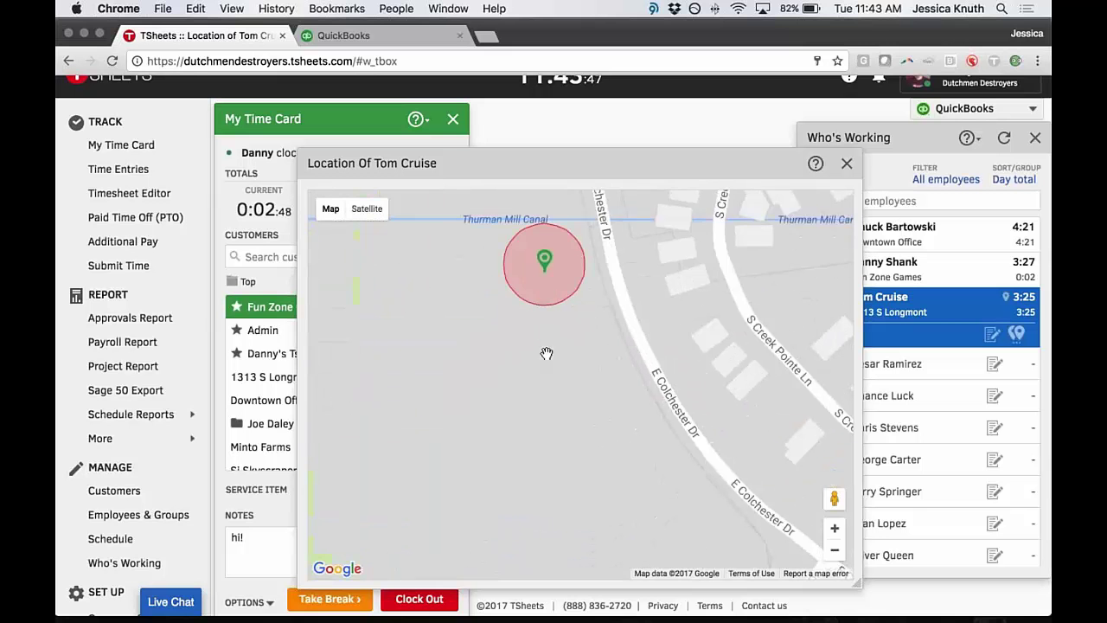
left_click_drag(546, 353, 544, 404)
- Examine the employee's location in satellite view, check the marker's details, and close the map
left_click(369, 214)
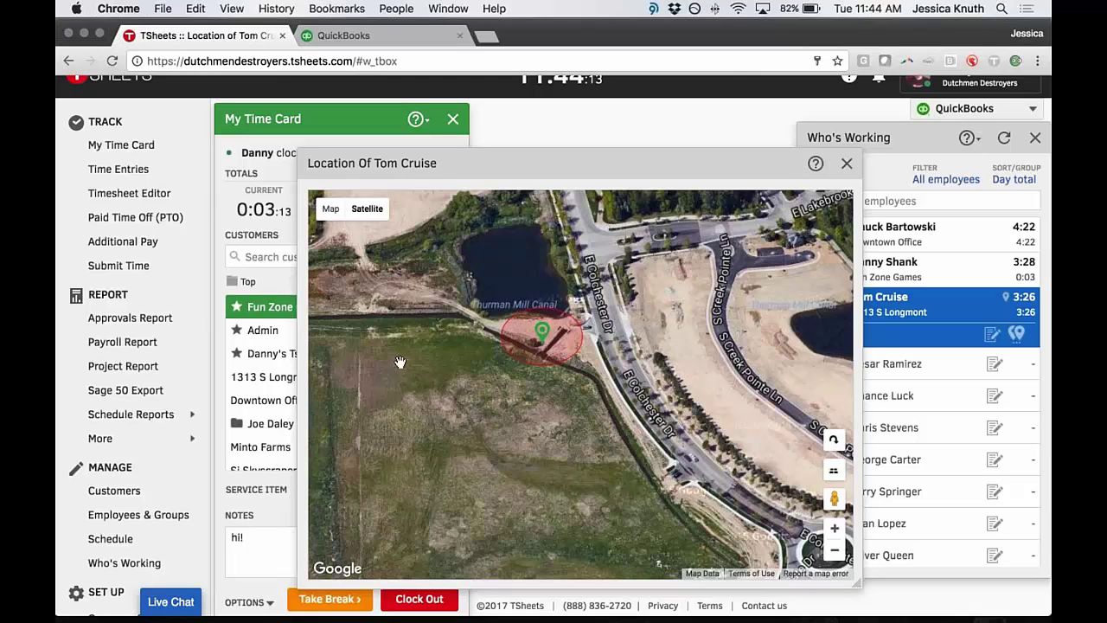
left_click(542, 330)
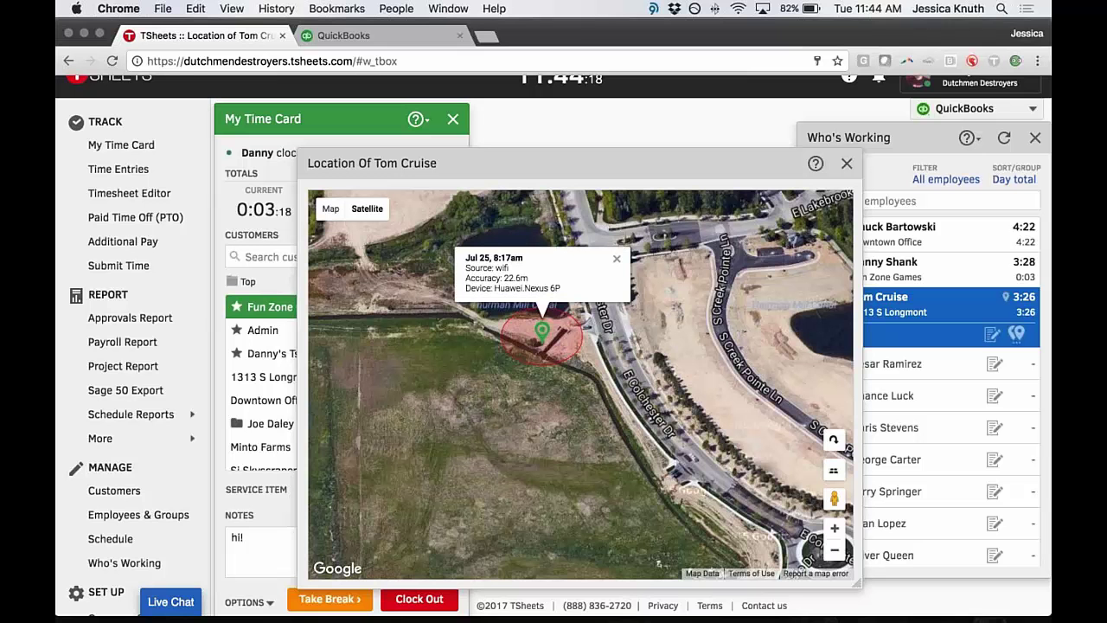
left_click(616, 259)
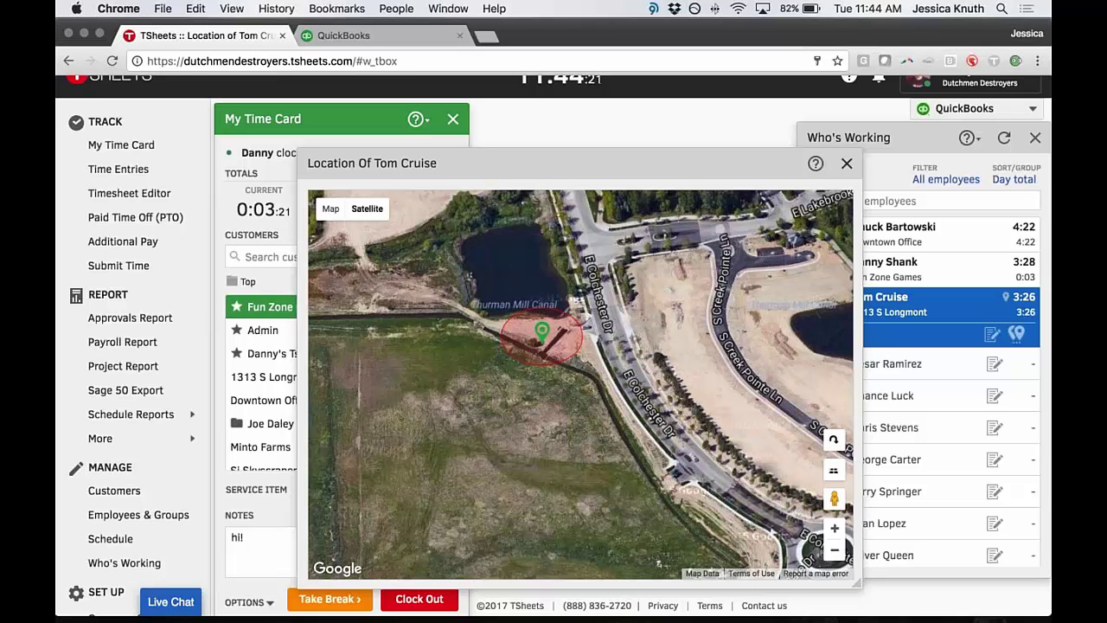
left_click(847, 164)
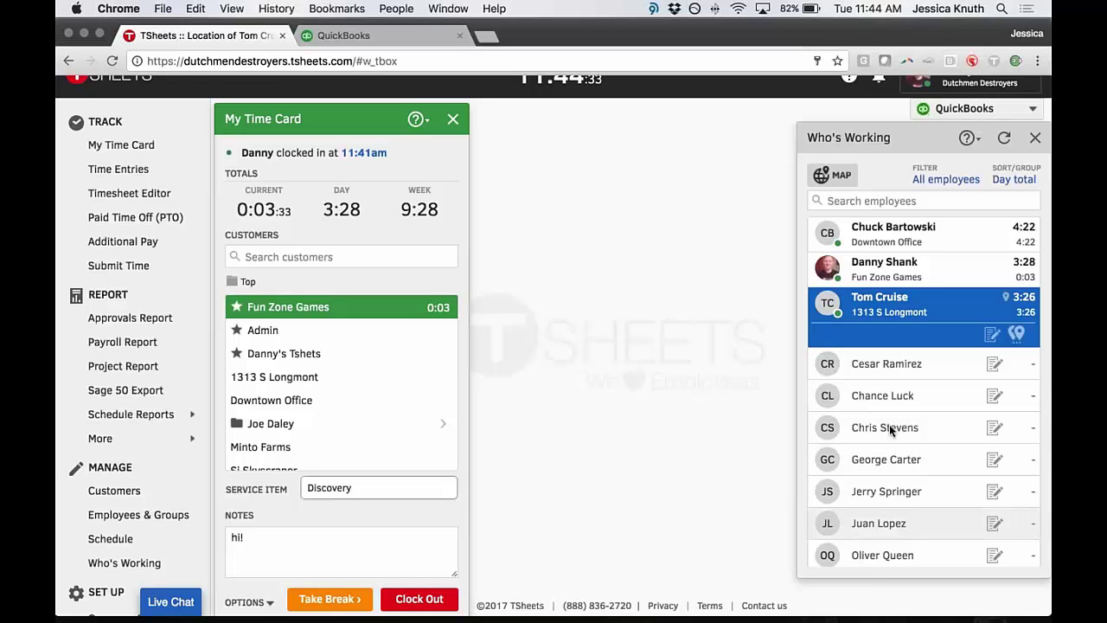
- Clock in the first employee not yet working in Who's Working to the customer Fun Zone Games and save the timesheet
left_click(996, 366)
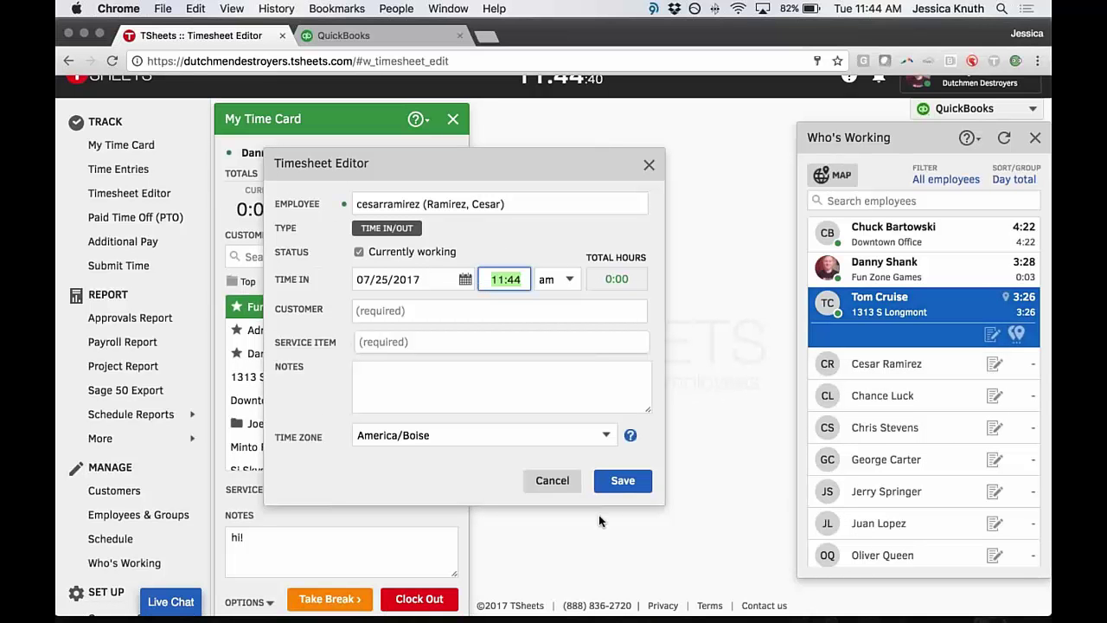
left_click(474, 313)
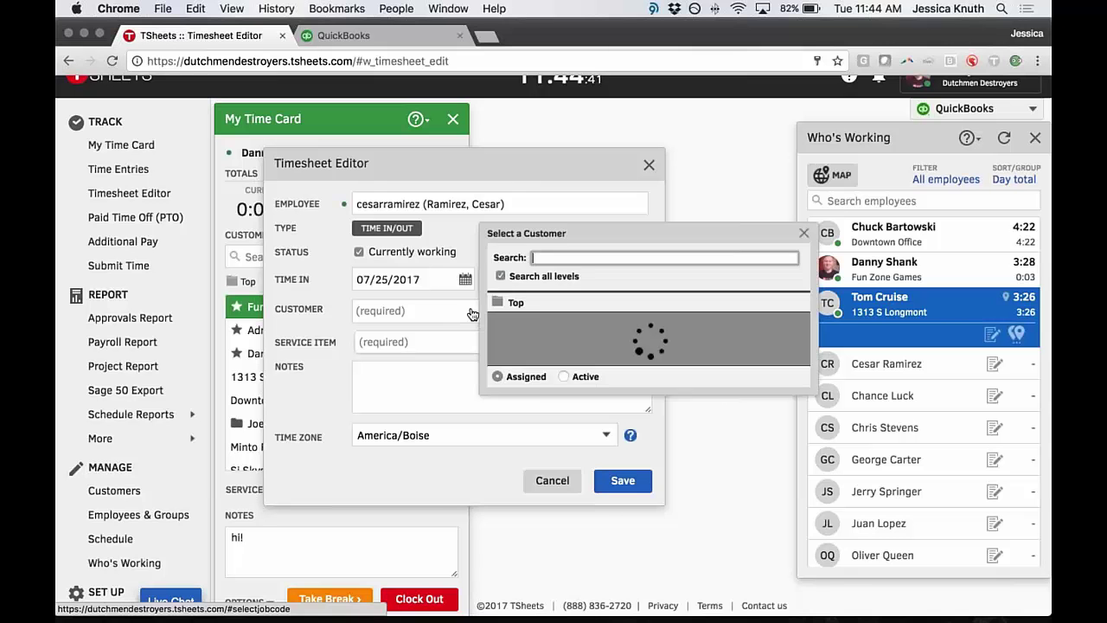
left_click(515, 412)
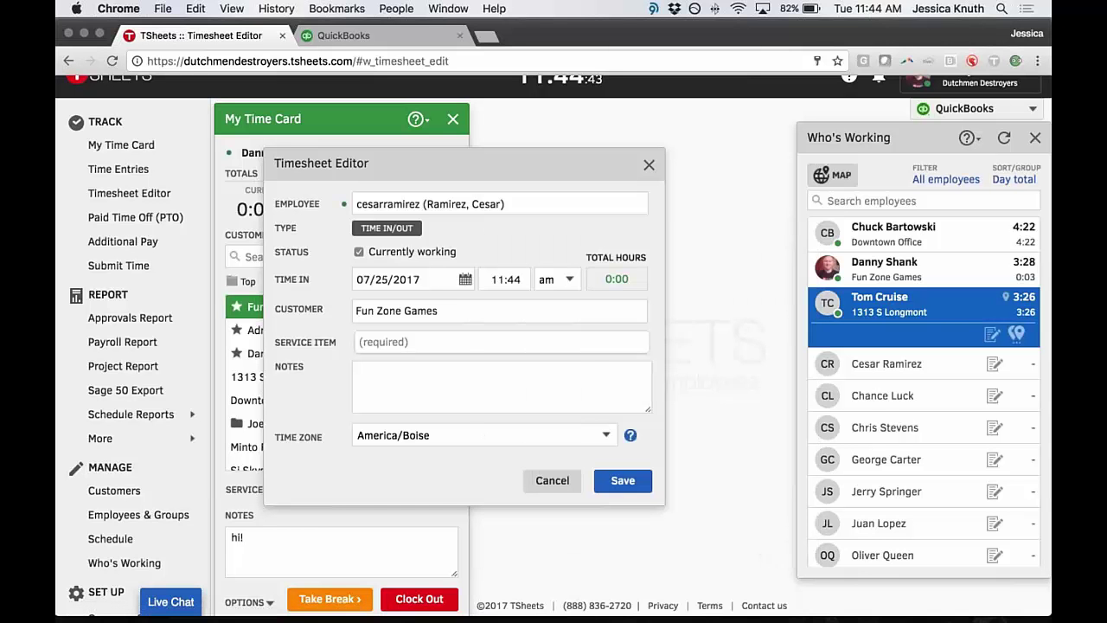
left_click(622, 480)
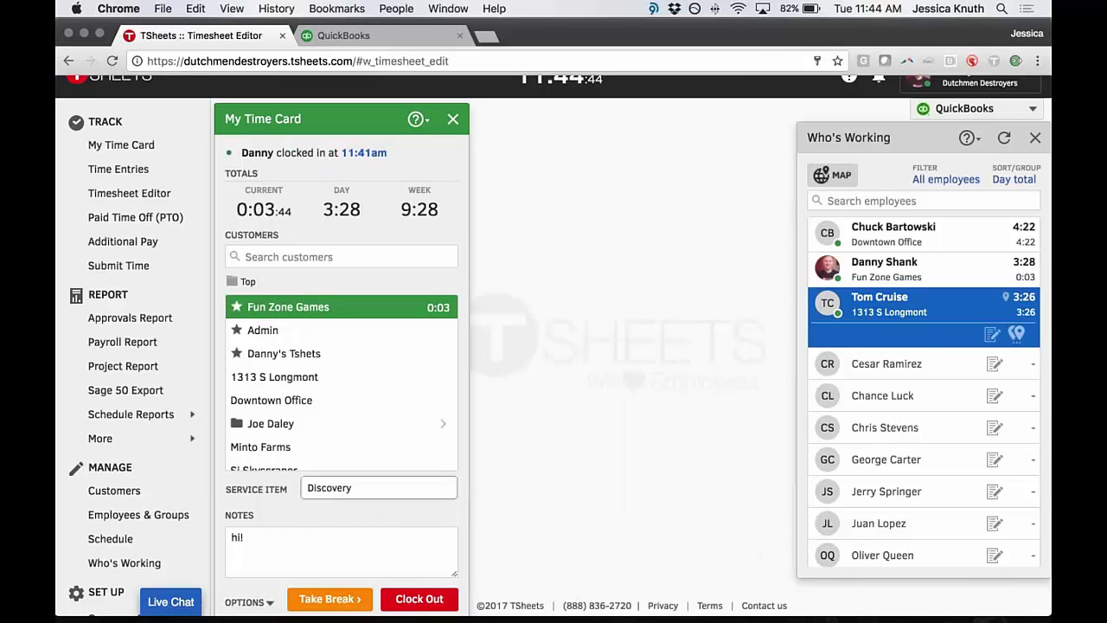
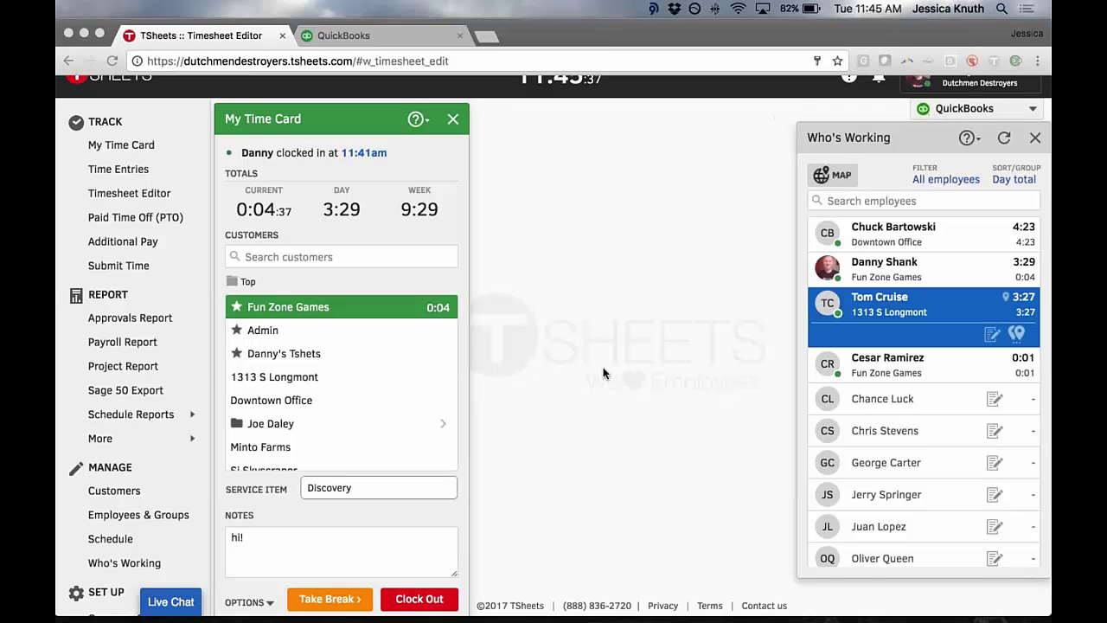
scroll(552, 416, "down", 1)
scroll(553, 419, "down", 1)
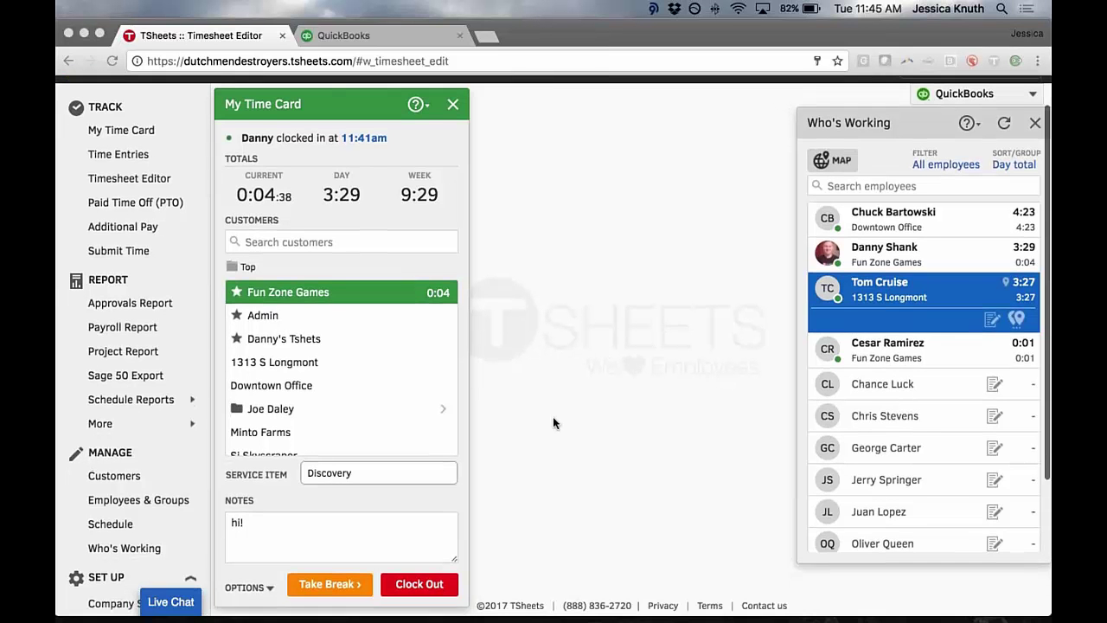
scroll(553, 419, "up", 3)
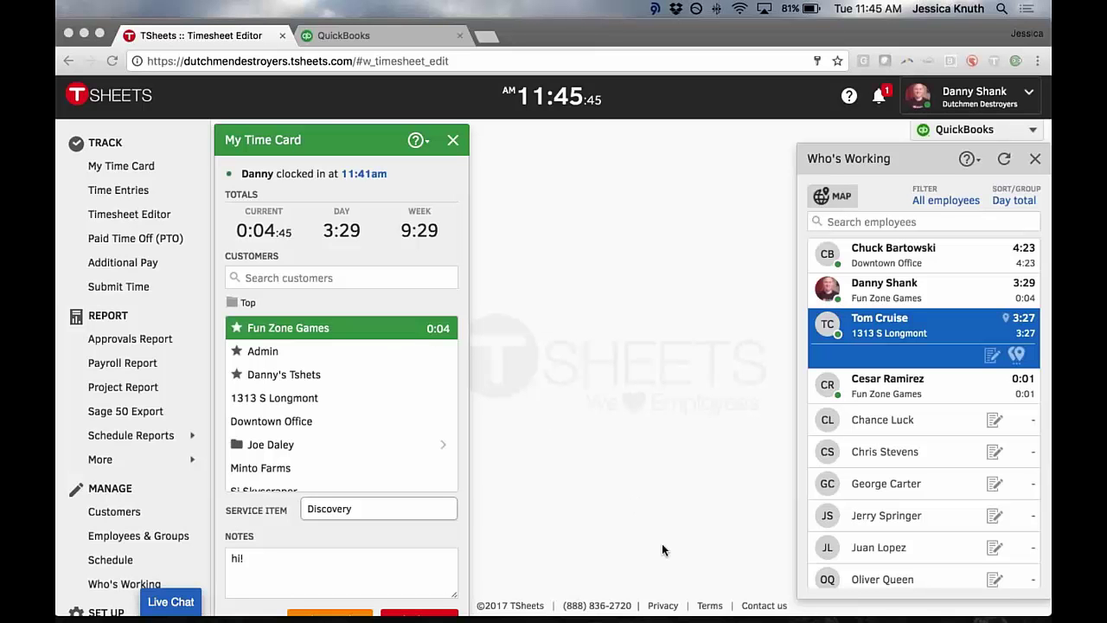
scroll(663, 551, "down", 2)
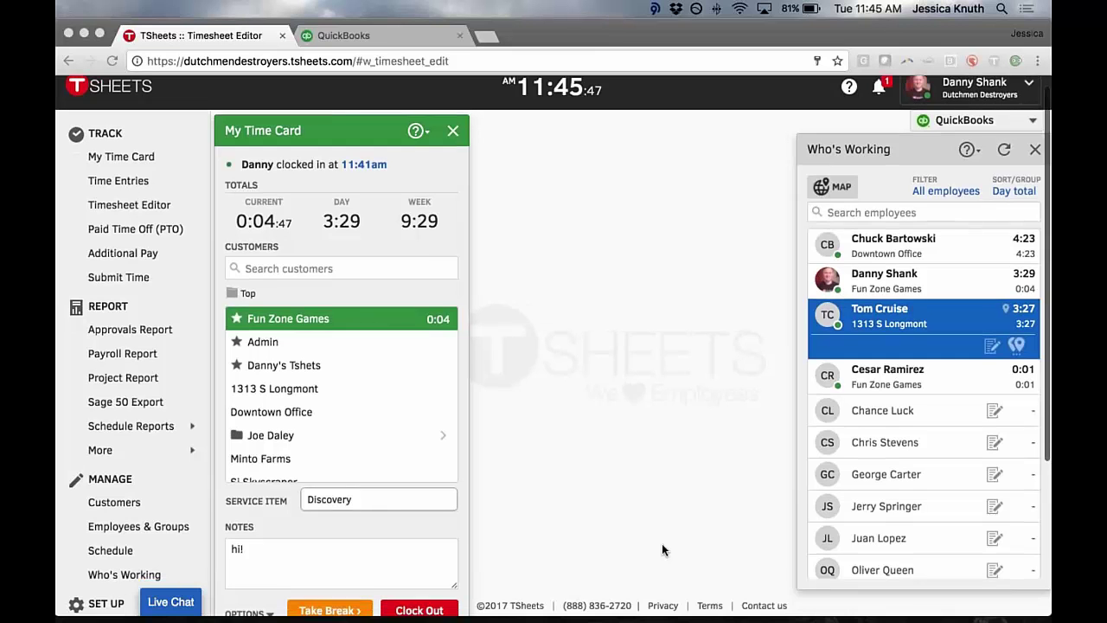
scroll(663, 550, "up", 1)
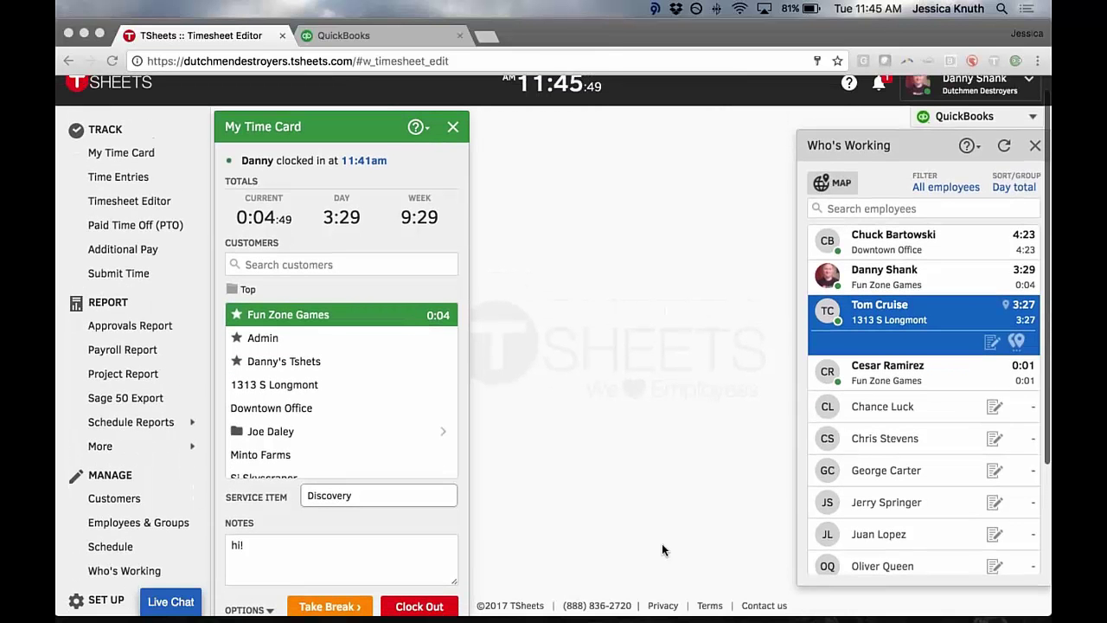
scroll(662, 550, "up", 1)
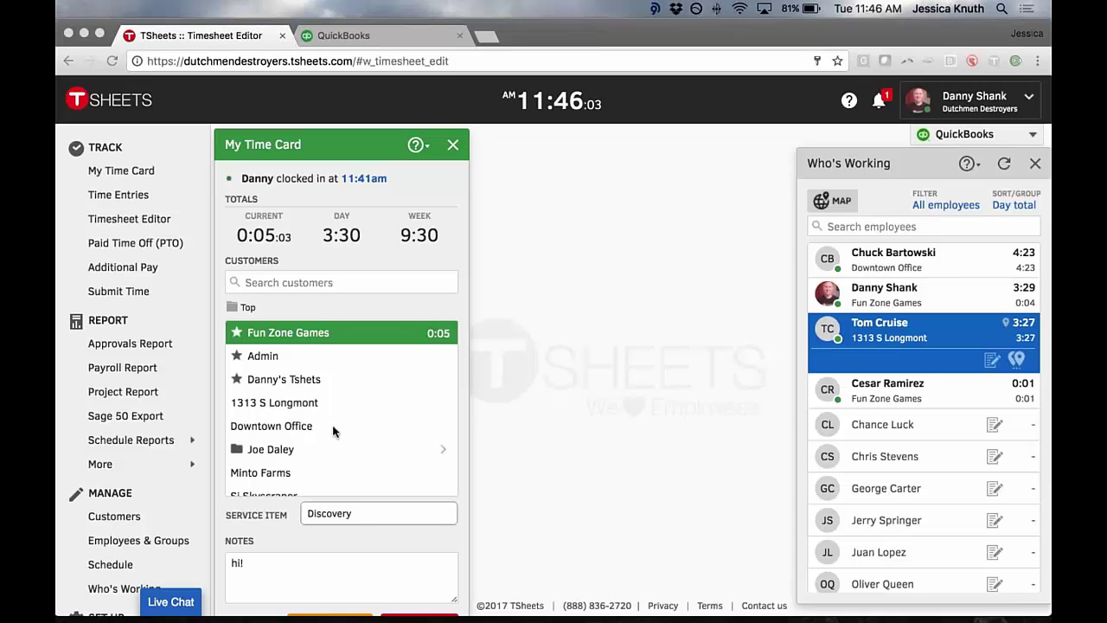
- Open the Timesheets List in Time Entries and review the recent timesheets with their hours, customers and locations
left_click(130, 198)
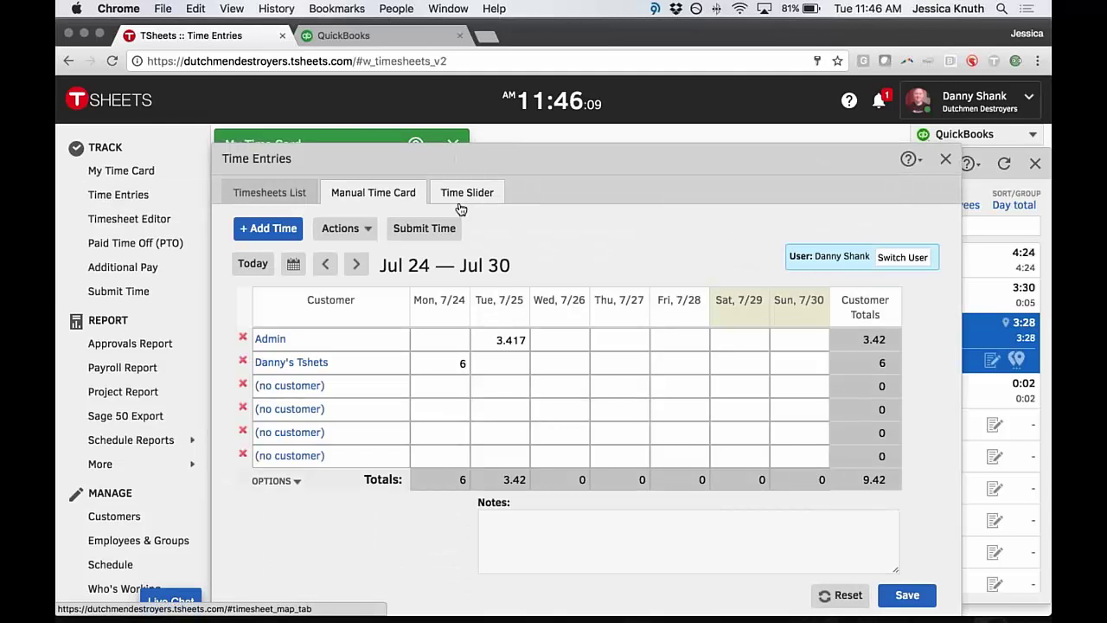
left_click(268, 191)
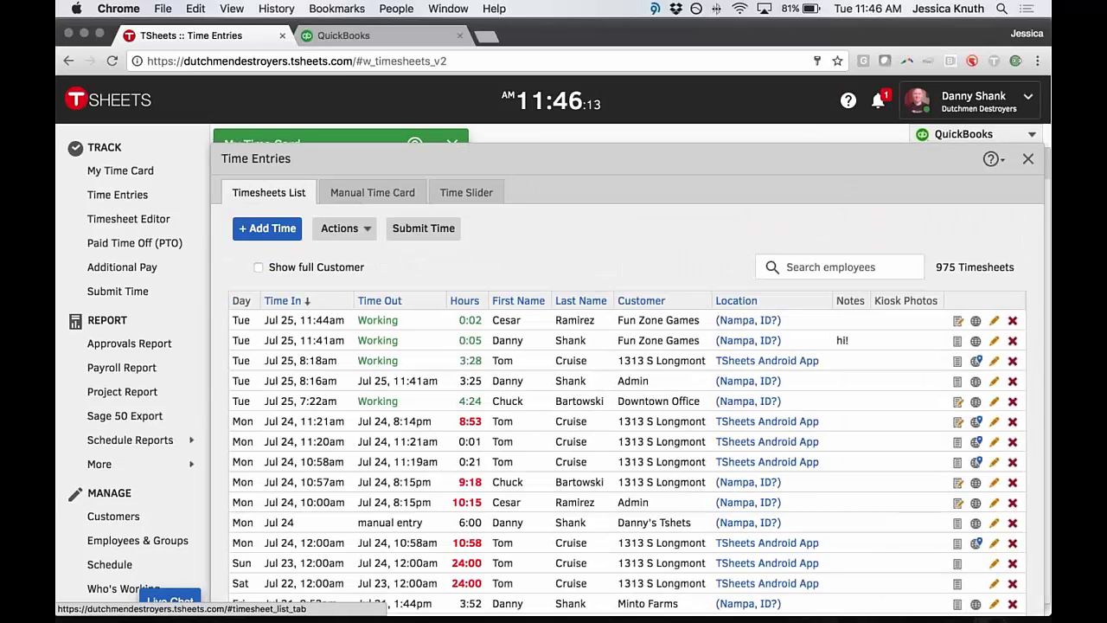
scroll(554, 258, "down", 5)
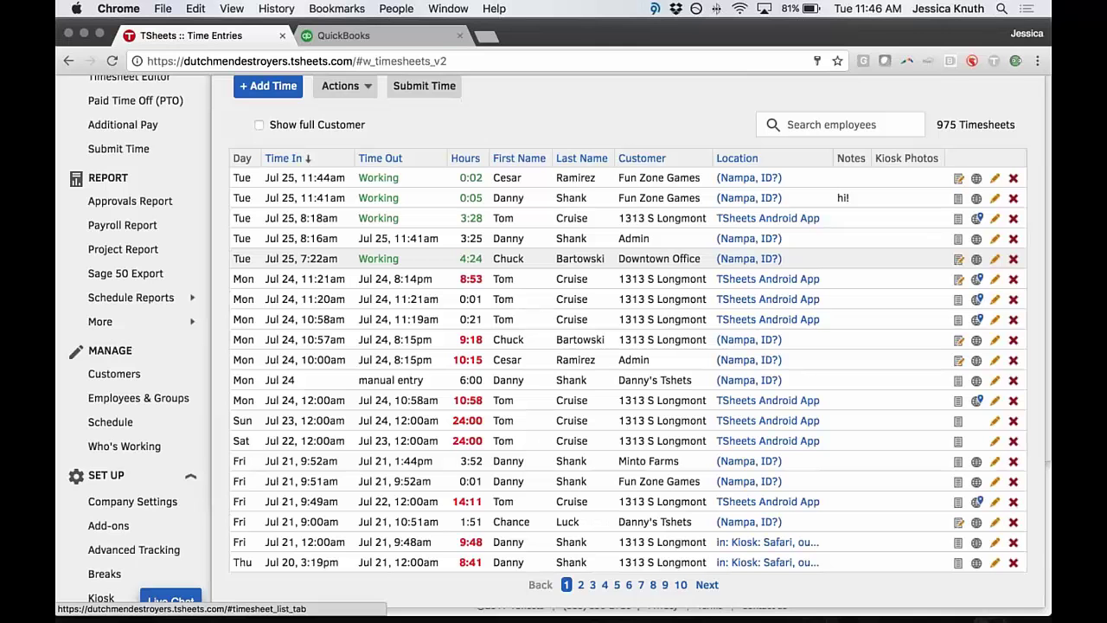
scroll(554, 259, "right", 1)
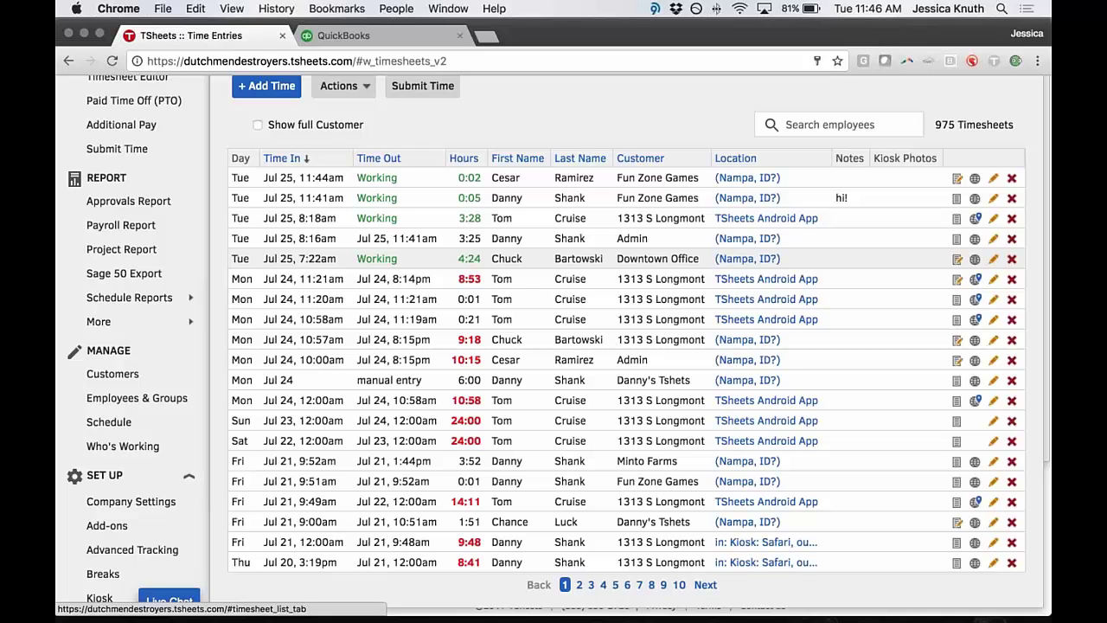
scroll(554, 259, "up", 1)
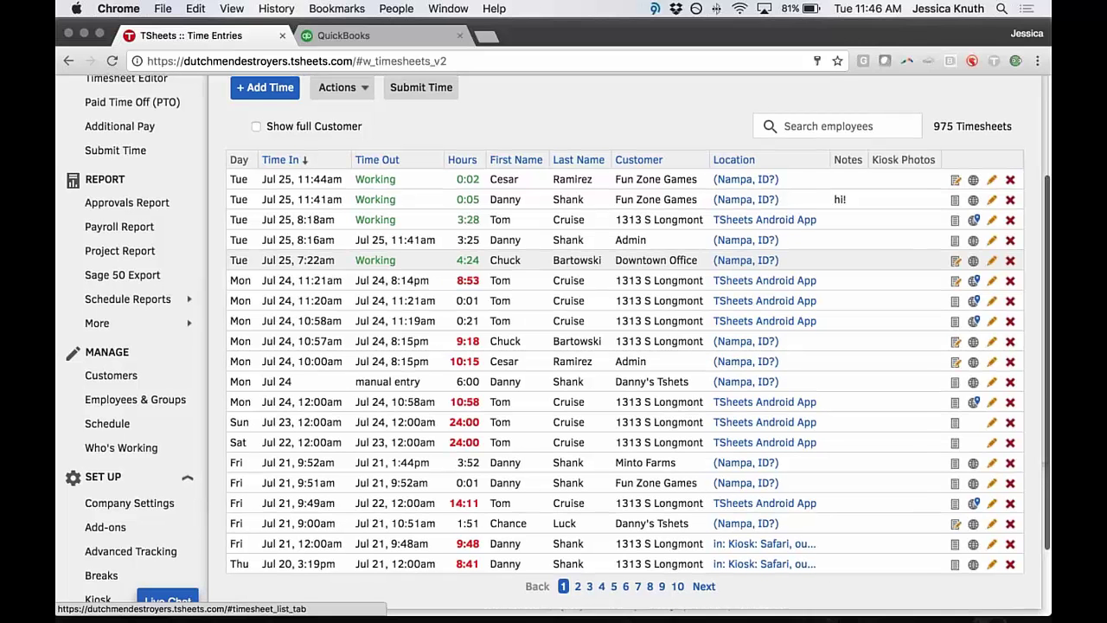
scroll(554, 346, "up", 1)
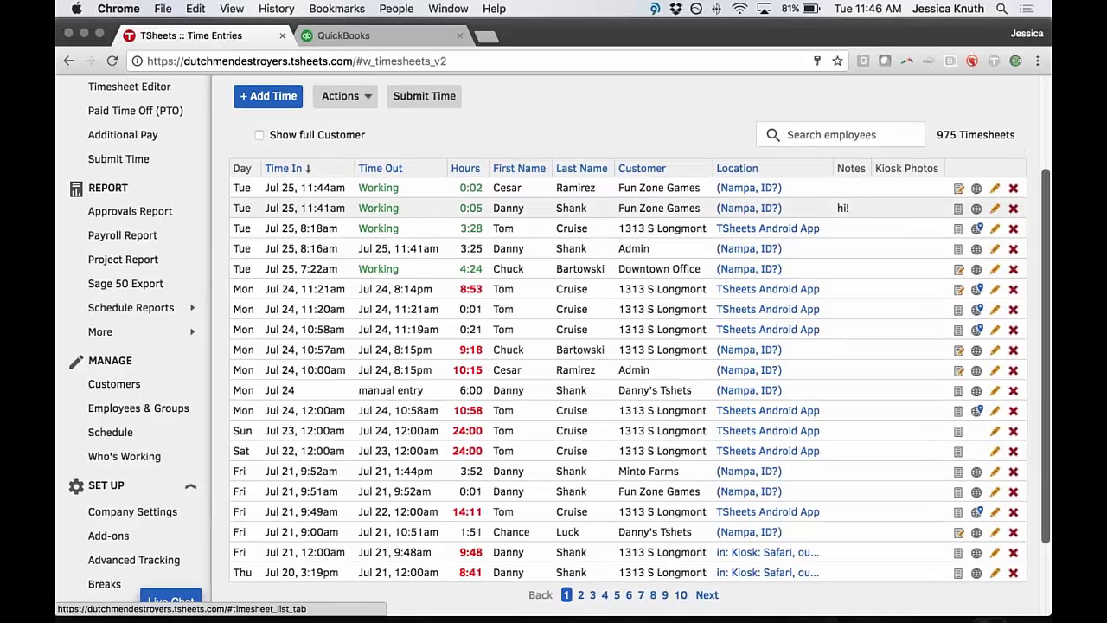
- Edit the 24-hour Sunday, July 23 timesheet so its time out is 07/23/2017 at 8 am, and save it
left_click(994, 433)
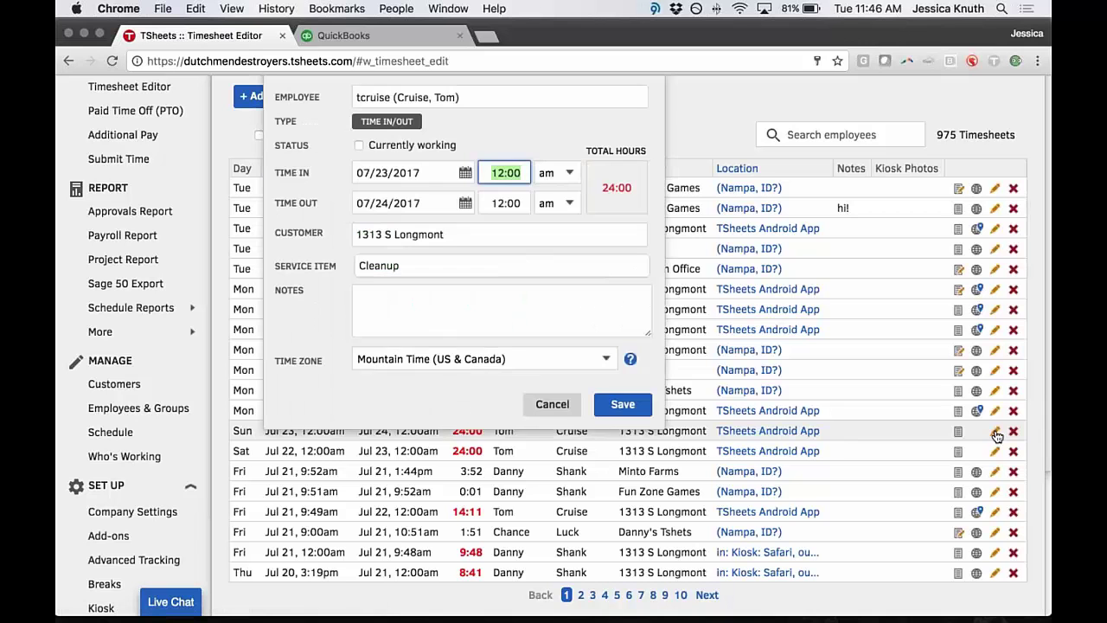
left_click(465, 202)
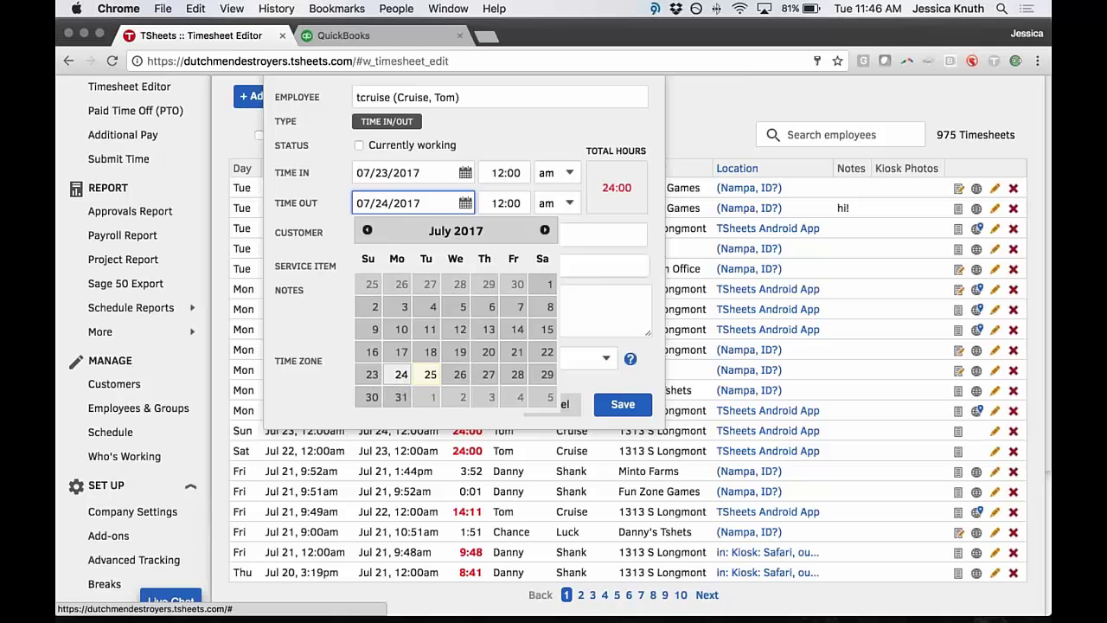
left_click(372, 375)
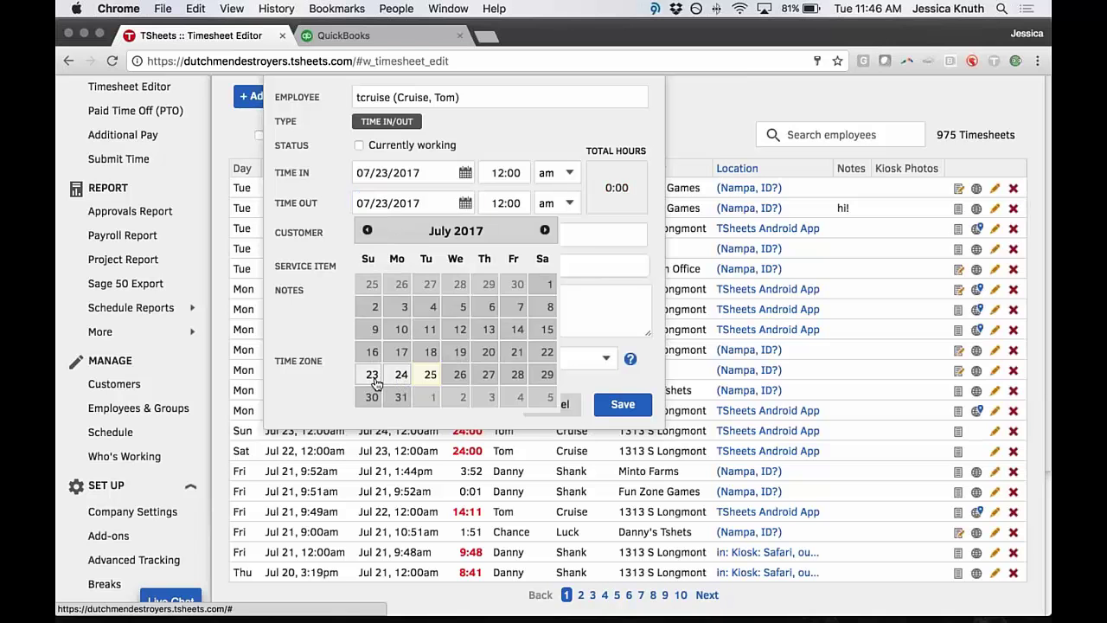
left_click(517, 203)
type("8")
left_click(558, 204)
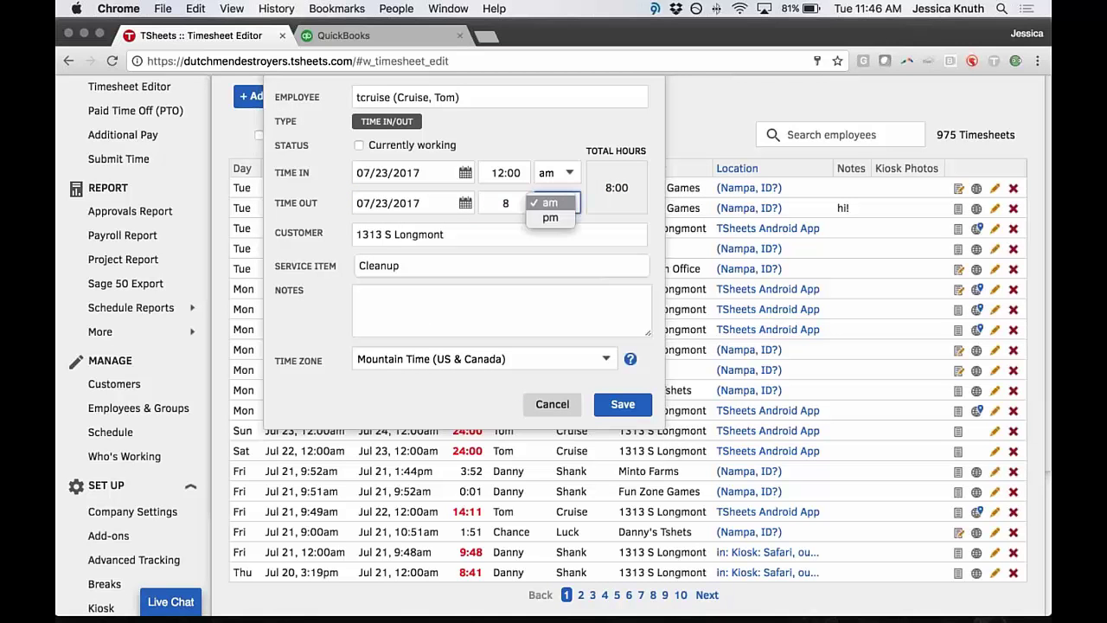
left_click(556, 220)
left_click(558, 203)
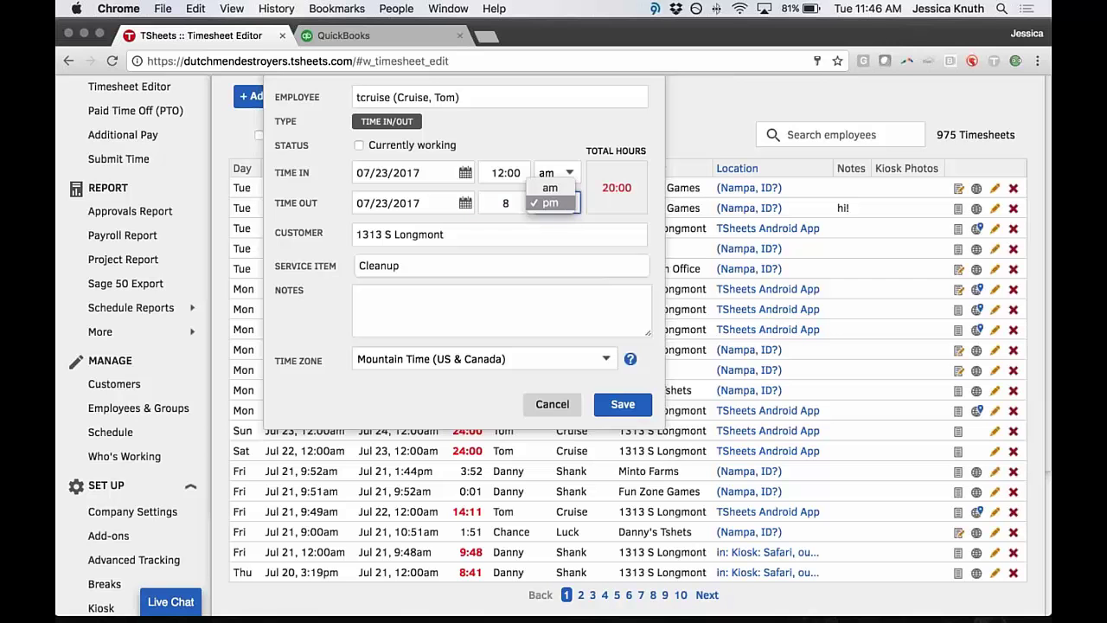
left_click(553, 186)
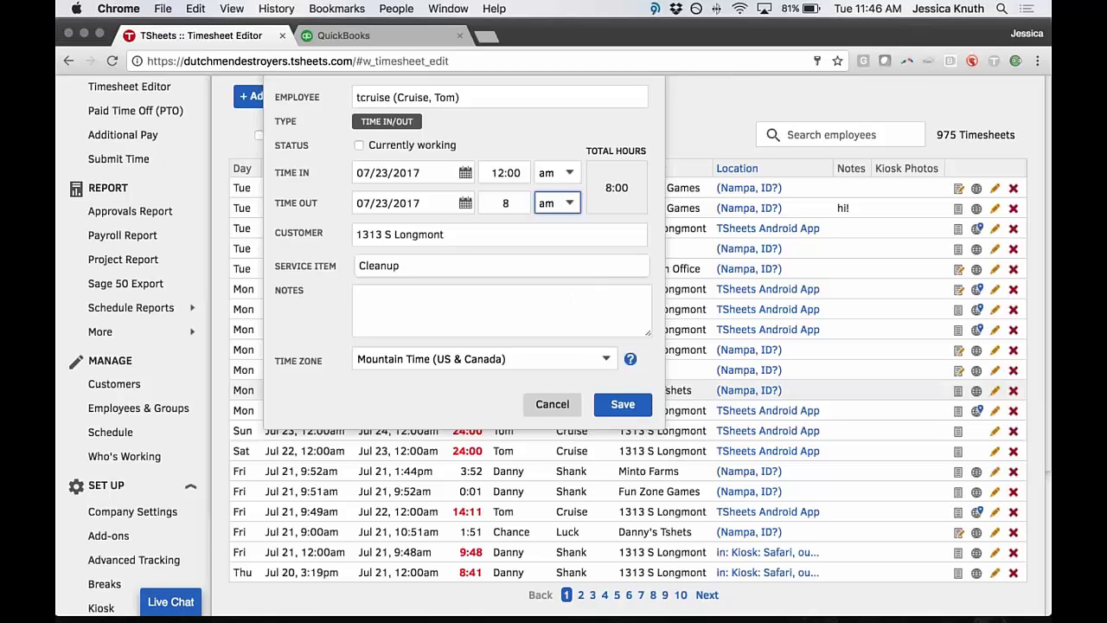
left_click(625, 403)
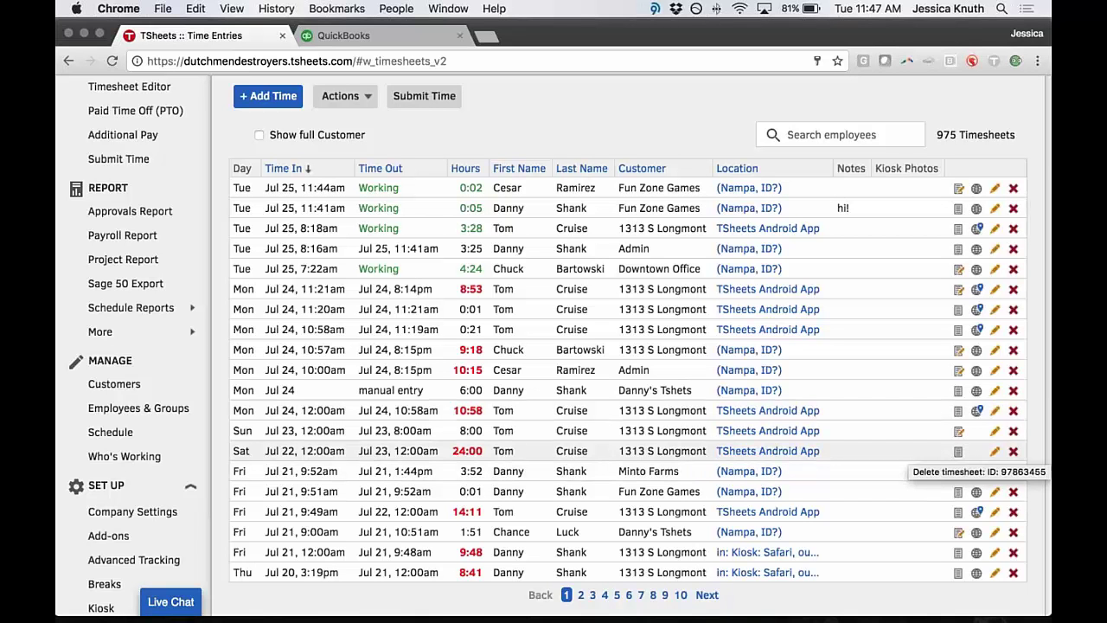
- Delete the 24-hour Saturday, July 22 timesheet, and view the history log of the July 24, 11:21am timesheet
left_click(1013, 451)
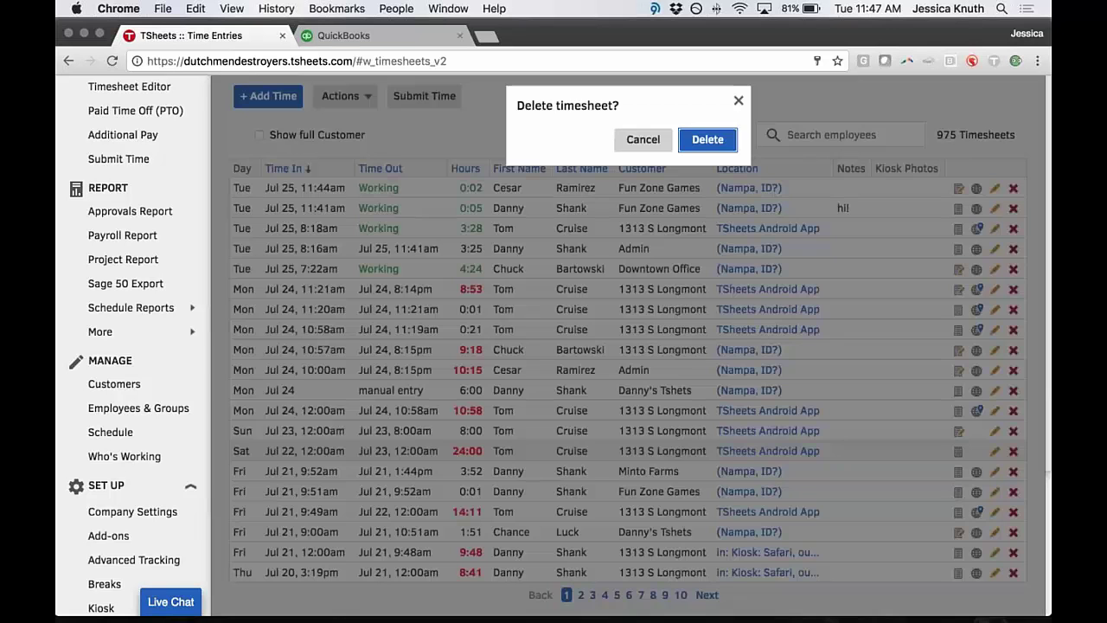
left_click(721, 140)
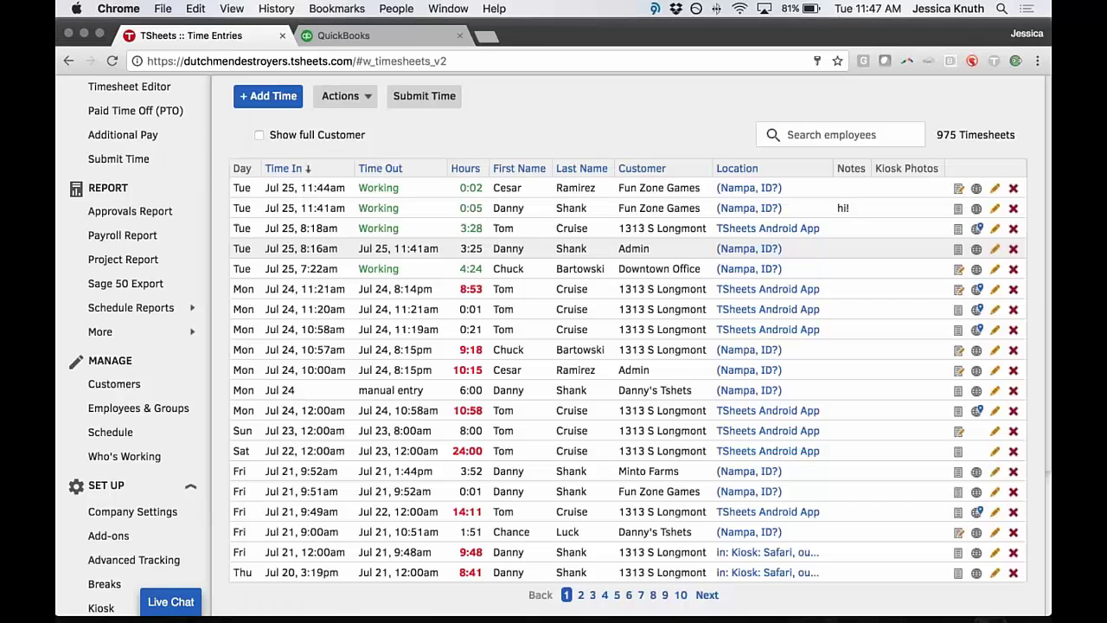
left_click(958, 290)
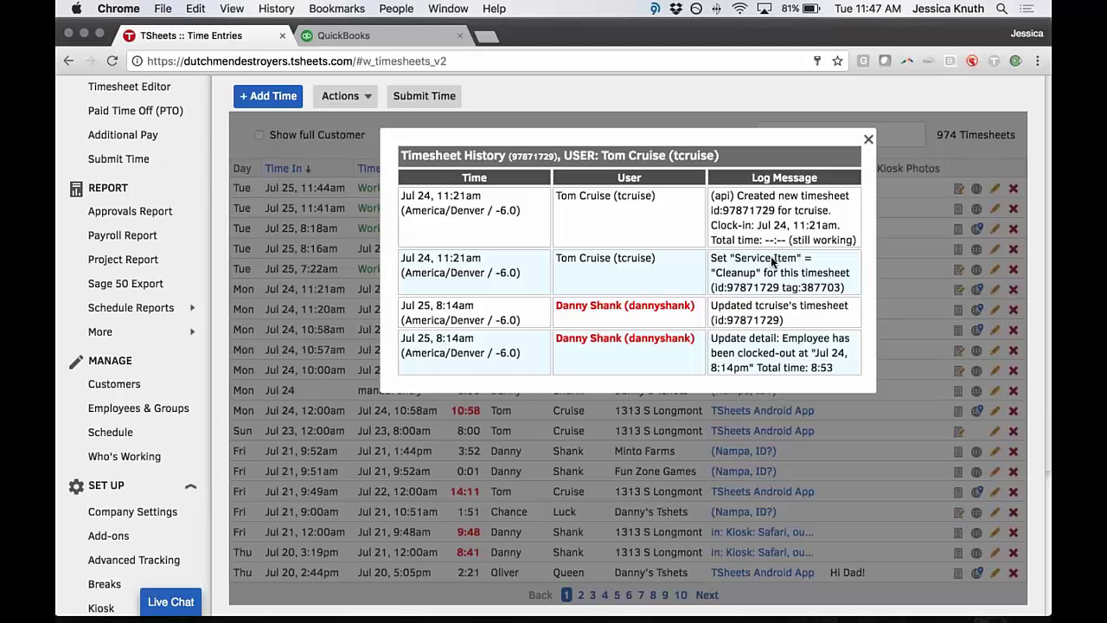
left_click(869, 140)
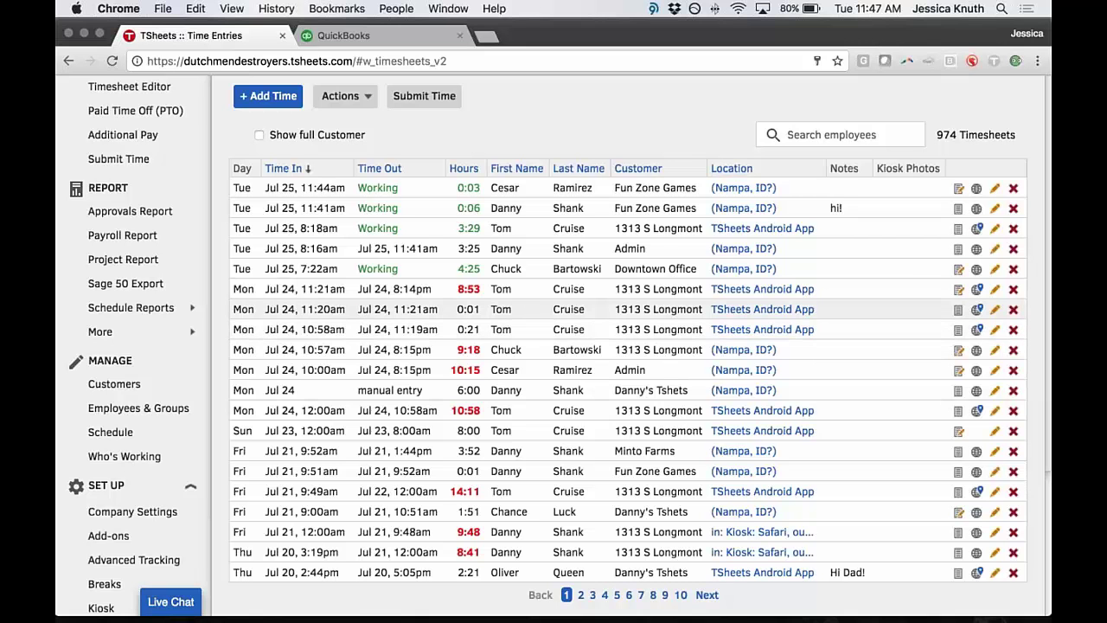
- Open the location map of the July 24, 11:21am timesheet, zoom in closely around the marker, and close the map
left_click(977, 289)
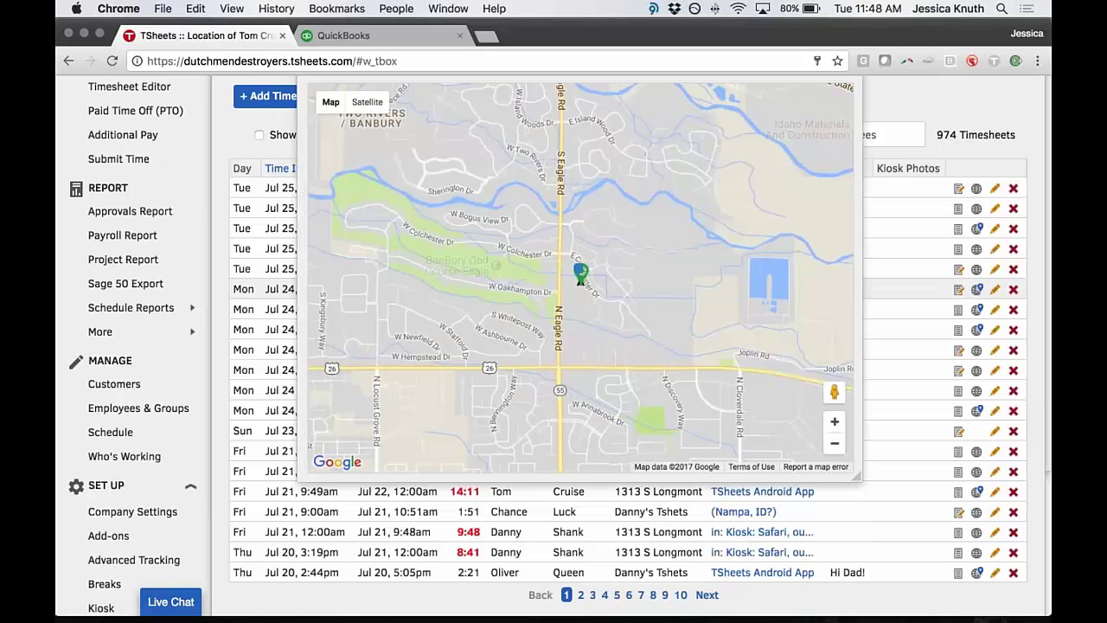
scroll(597, 303, "up", 1)
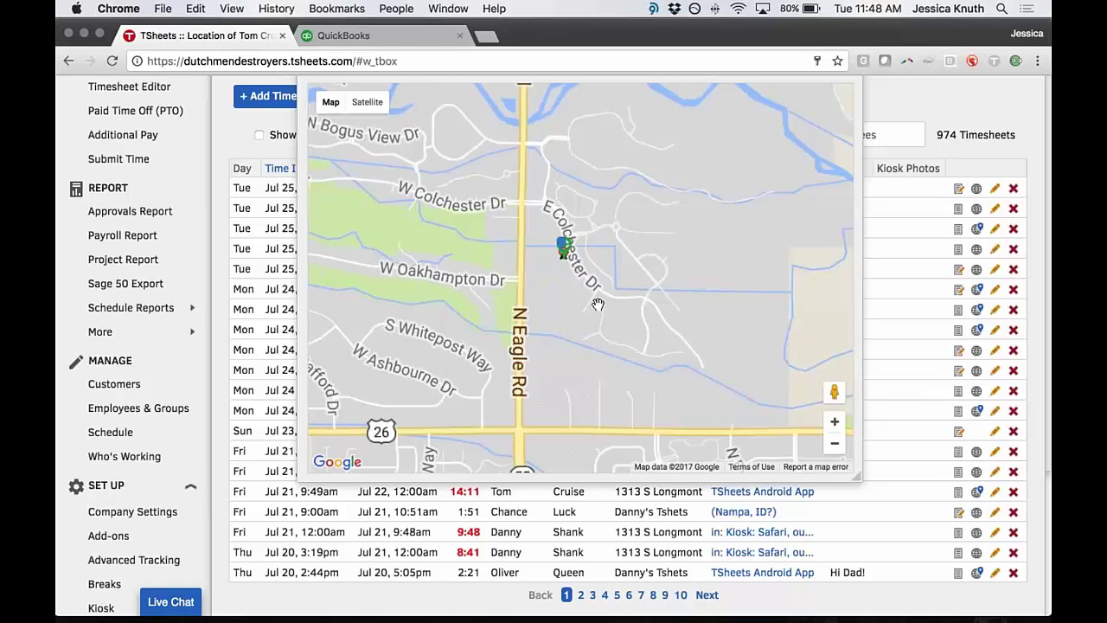
scroll(597, 304, "up", 2)
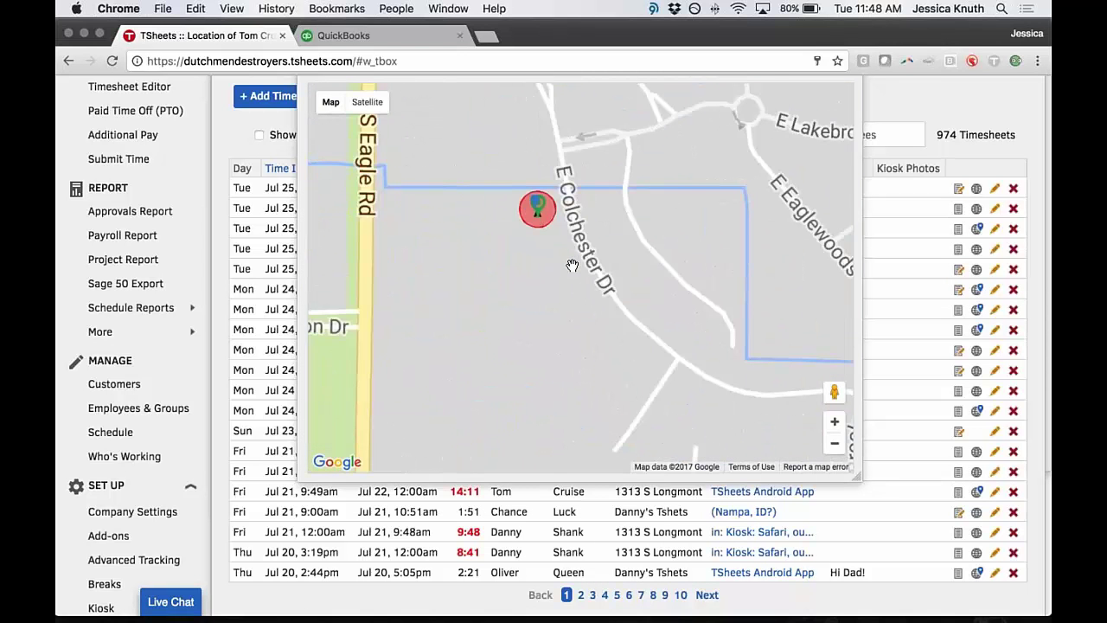
scroll(544, 266, "up", 1)
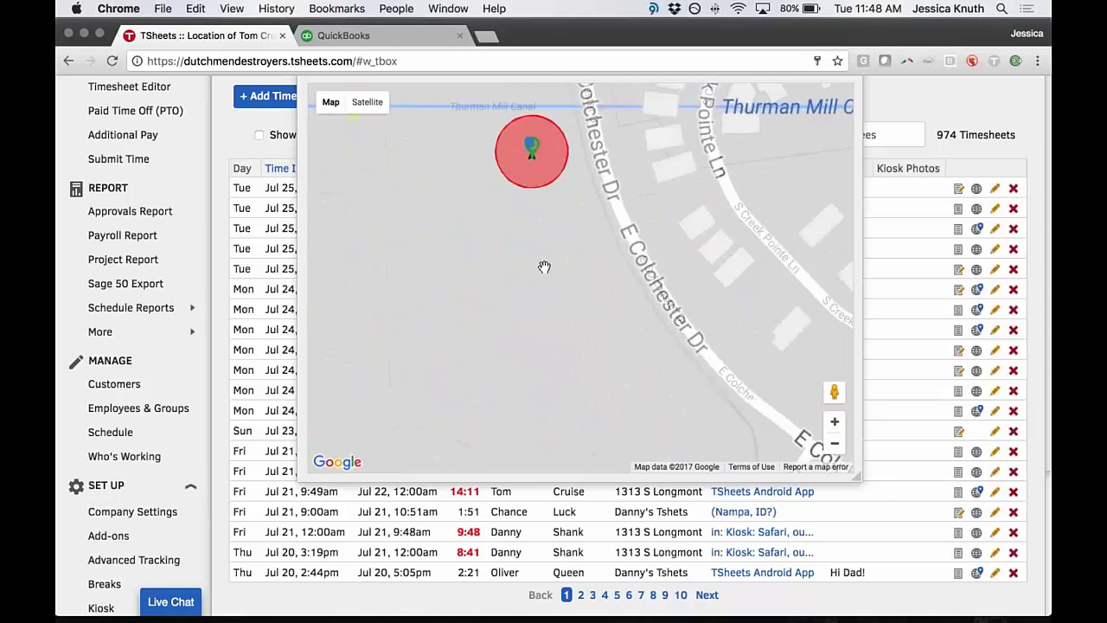
left_click(531, 147)
left_click(603, 139)
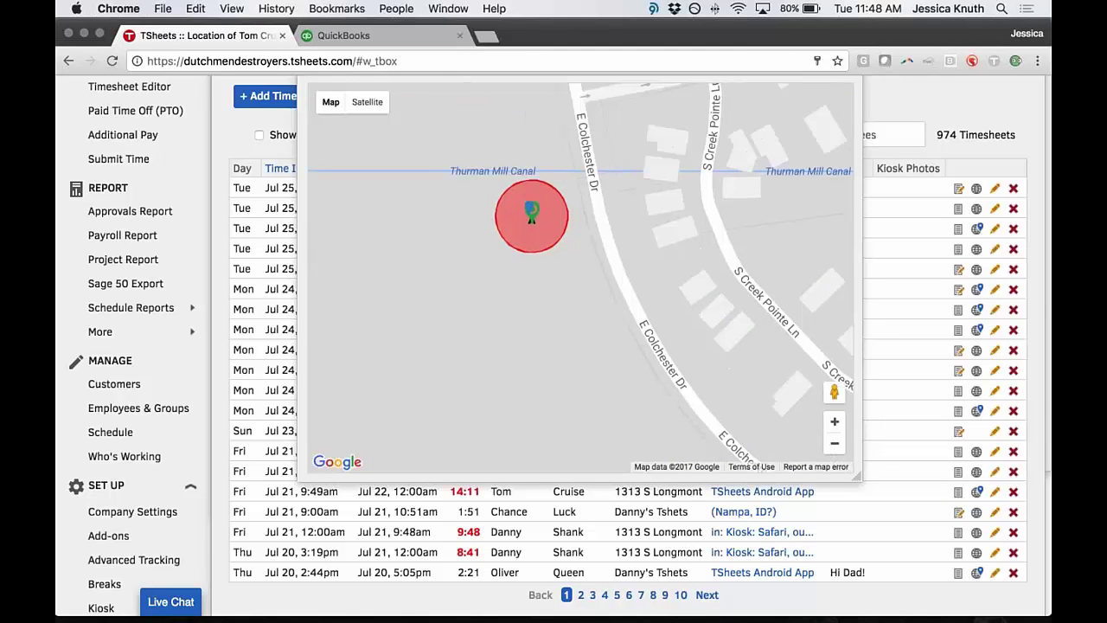
scroll(837, 102, "up", 1)
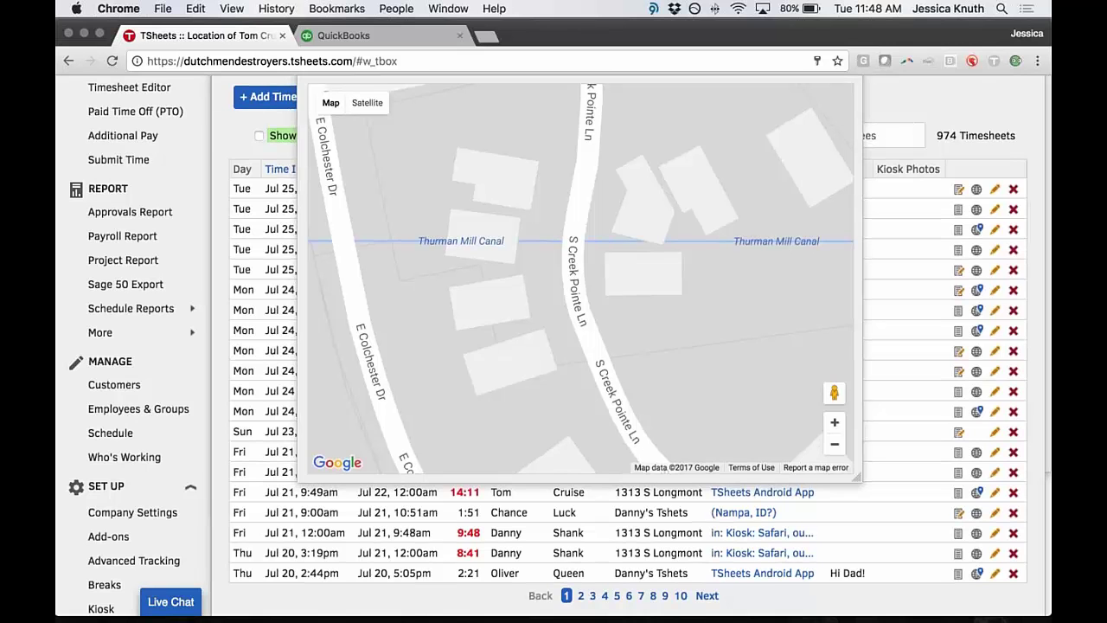
scroll(897, 99, "up", 2)
left_click(847, 143)
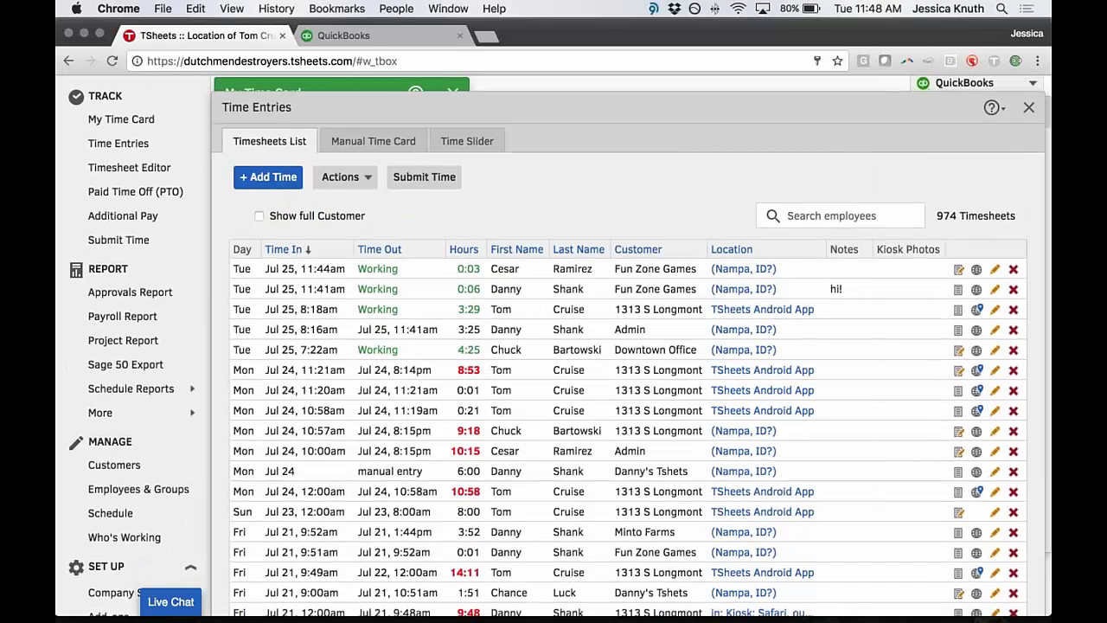
- Look over the timesheets list once more and close the Time Entries window
scroll(742, 259, "down", 3)
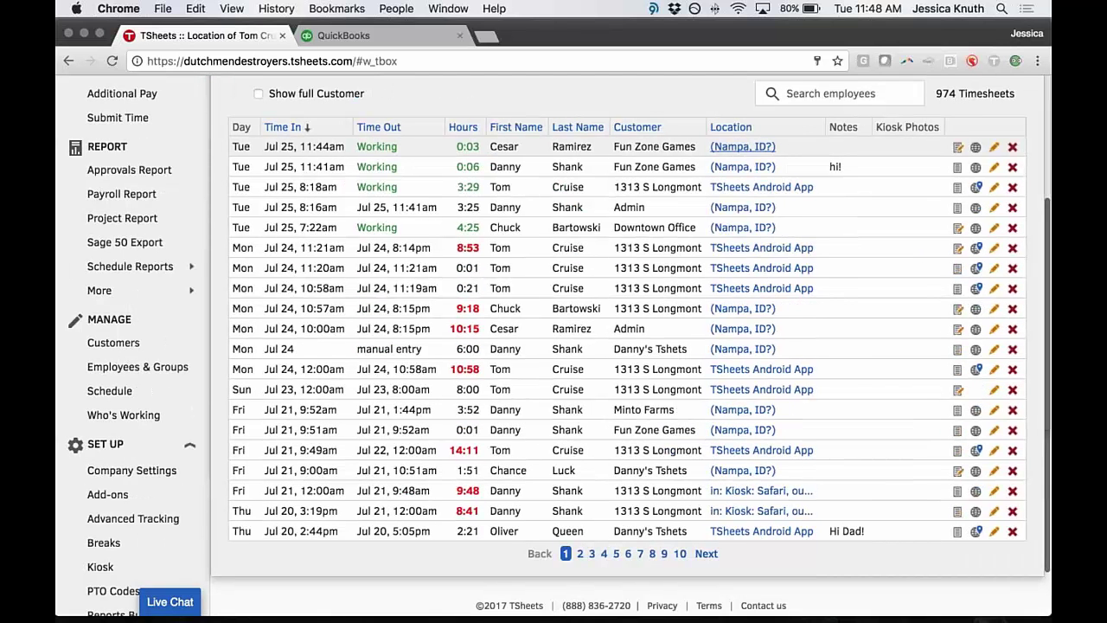
scroll(902, 106, "up", 3)
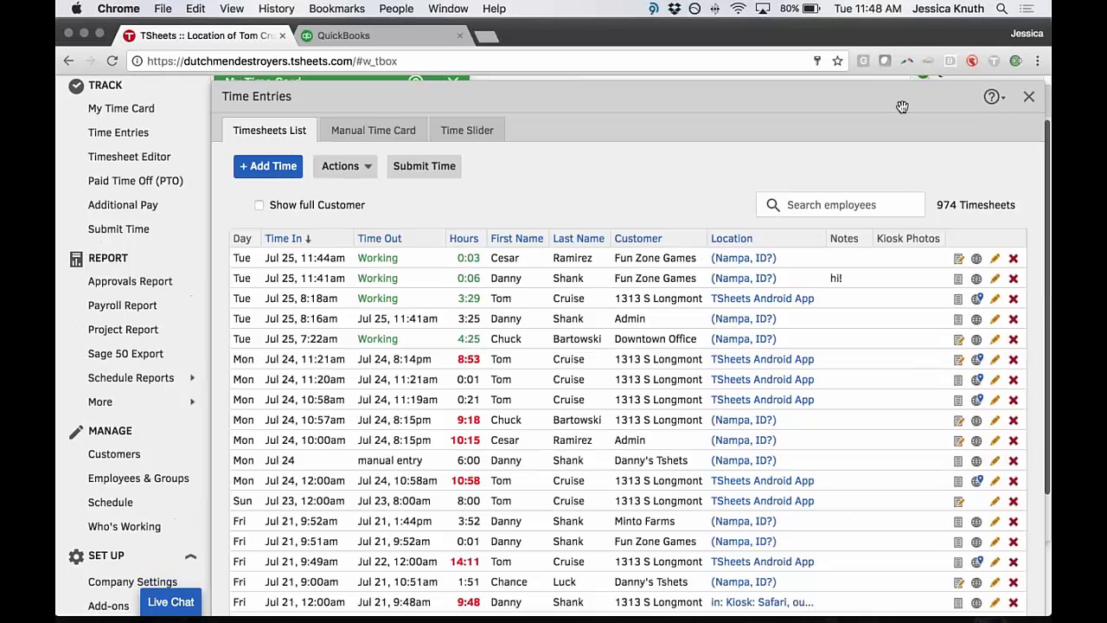
left_click(1029, 78)
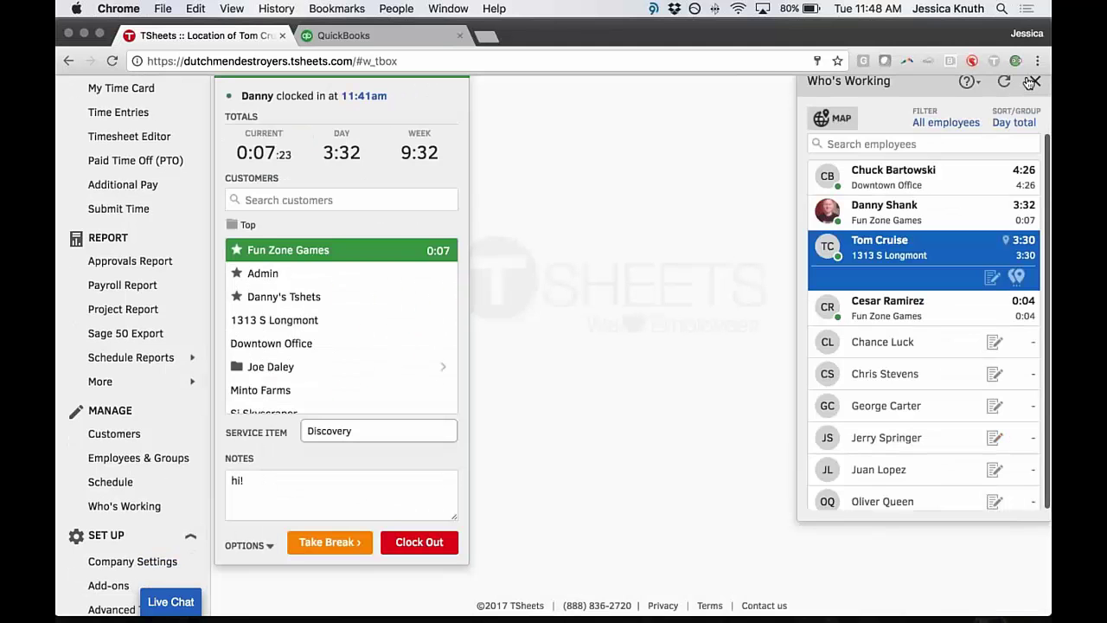
- Run a Project Report by week for 07/17 - 07/23, 2017, covering all employees and all customers
scroll(581, 203, "up", 1)
scroll(580, 202, "up", 2)
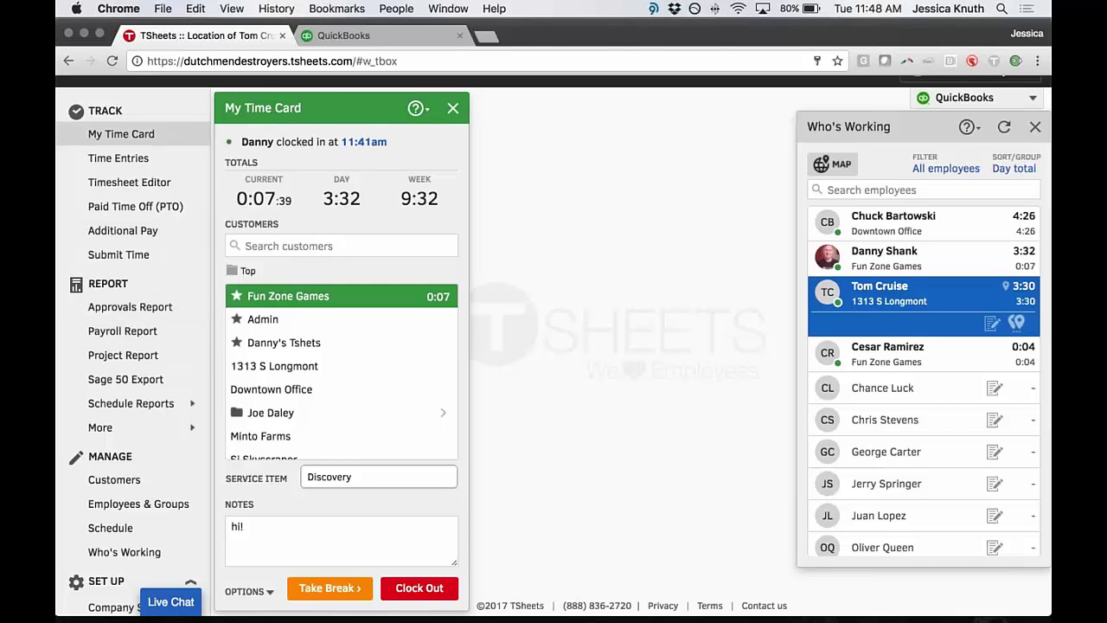
left_click(115, 355)
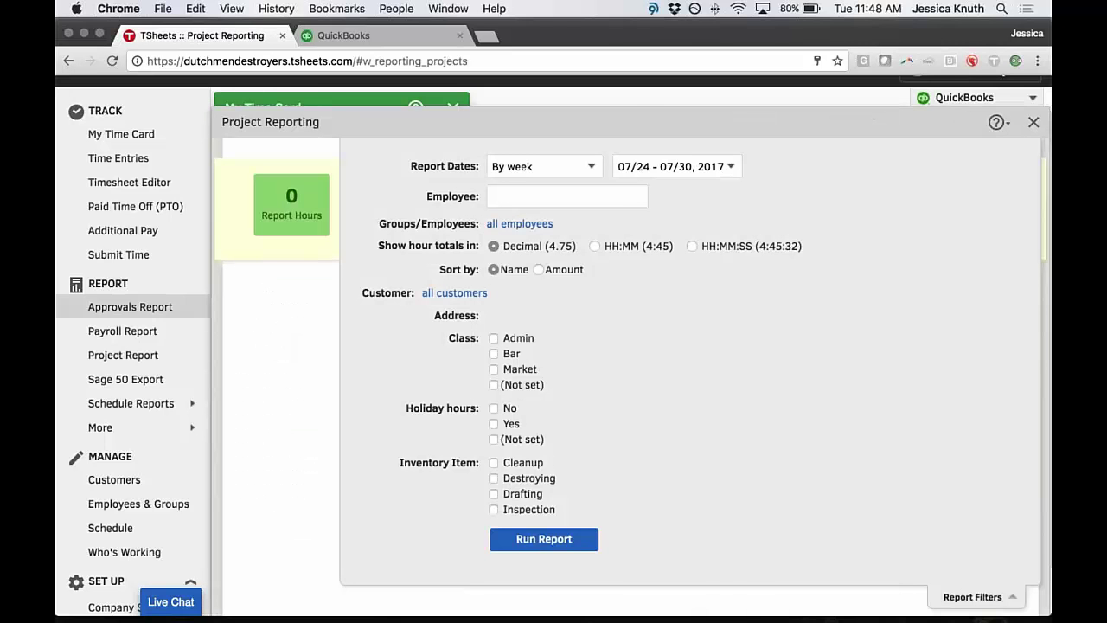
left_click(676, 166)
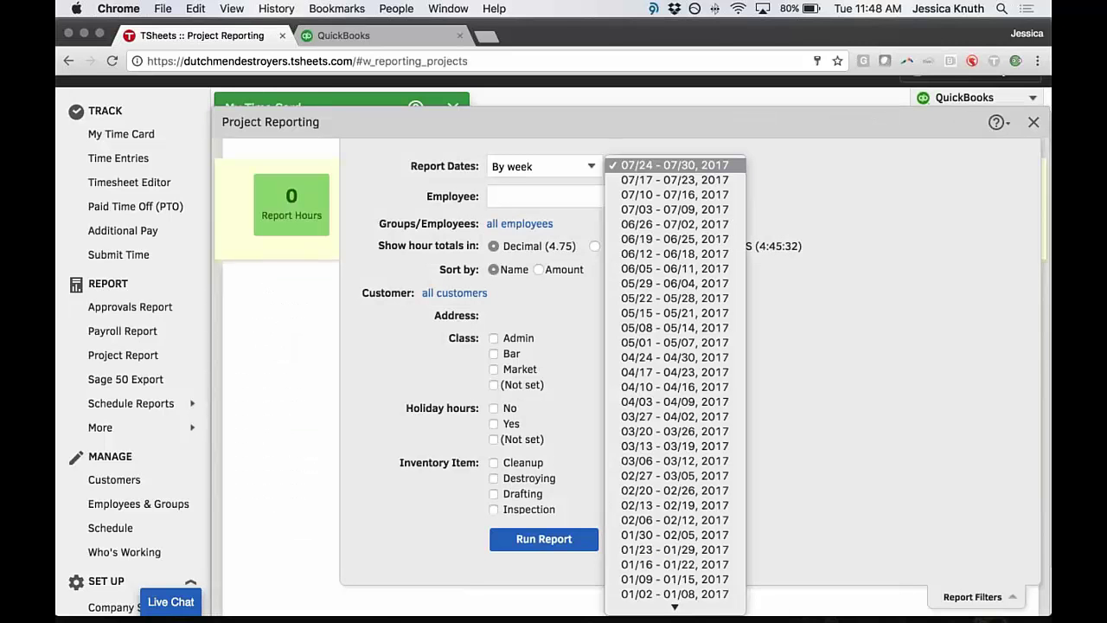
key("Down")
key("Return")
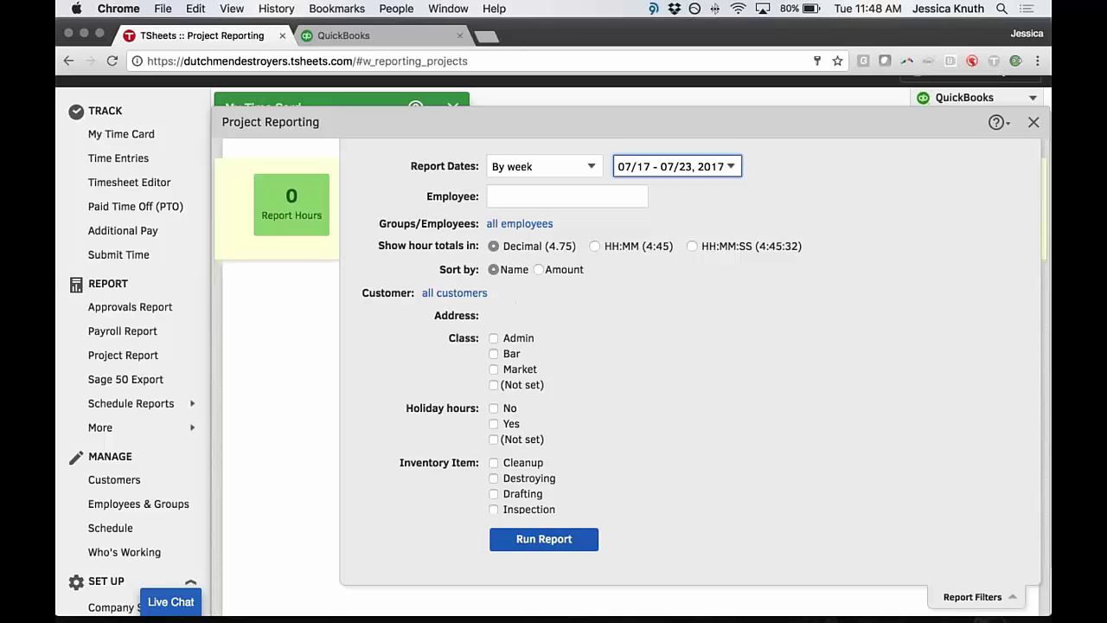
left_click(550, 538)
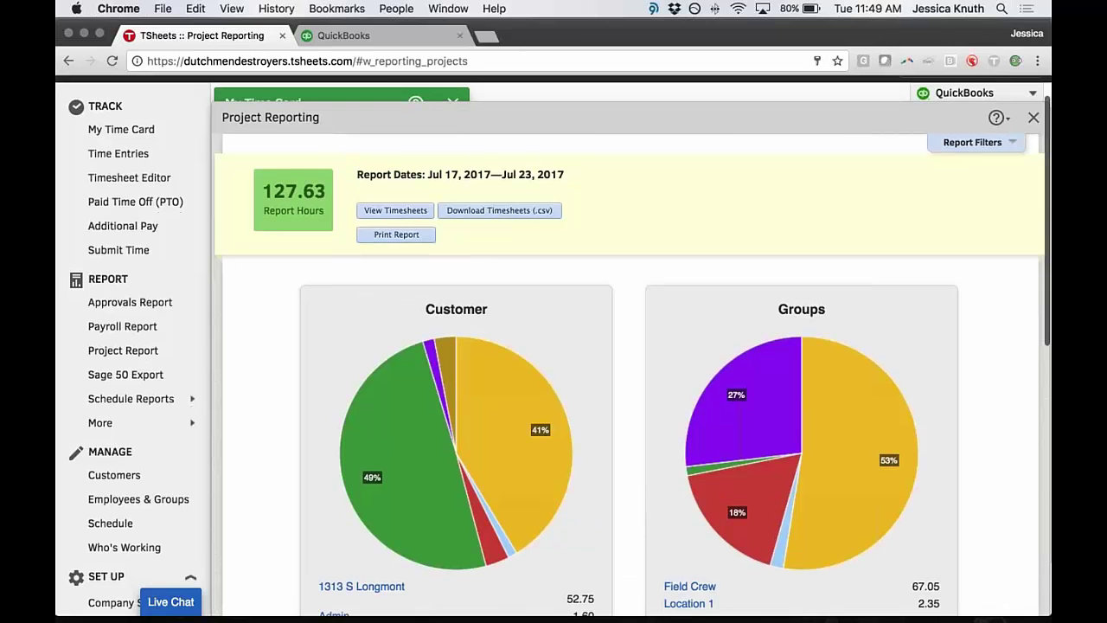
- Examine the project report's Customer, Groups, Employees and Service Item charts and their hour breakdowns
scroll(456, 567, "down", 2)
scroll(457, 567, "up", 1)
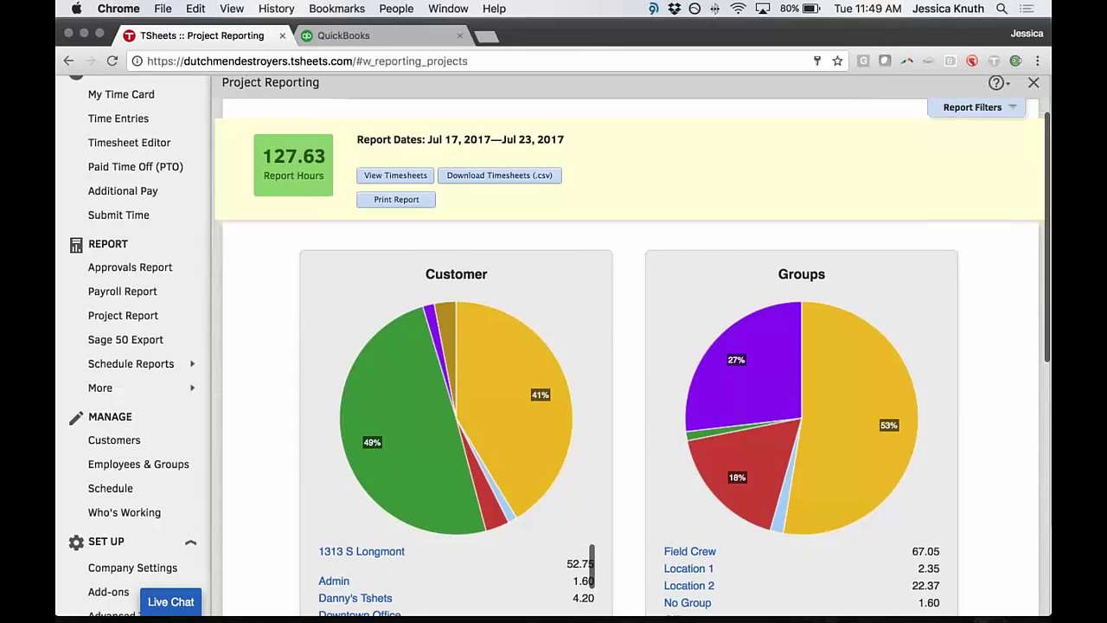
scroll(457, 567, "down", 2)
scroll(457, 346, "down", 3)
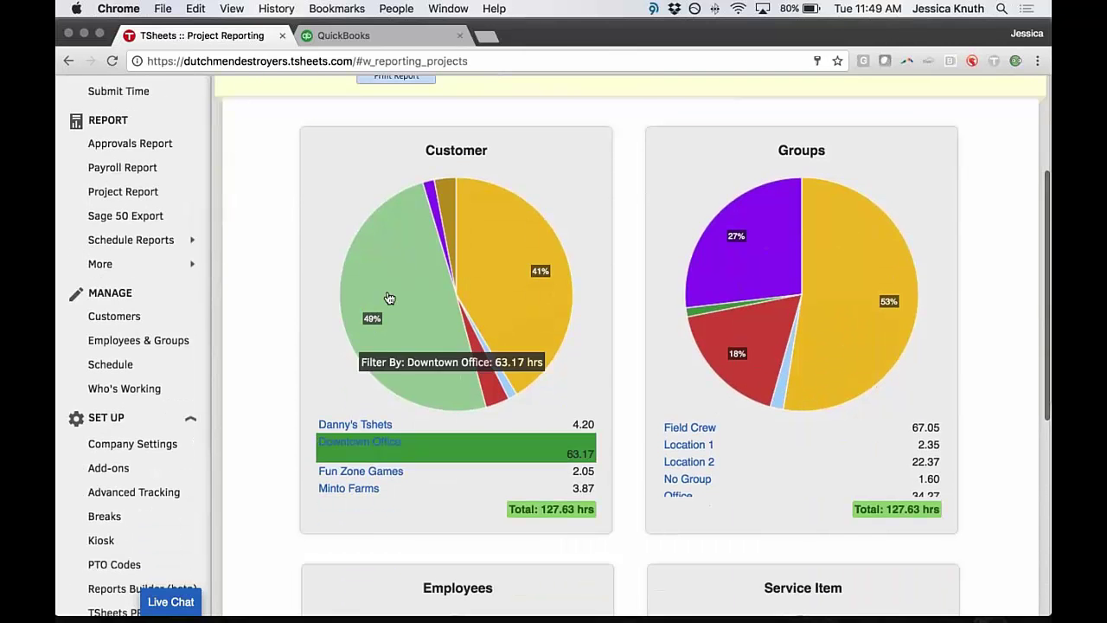
mouse_move(419, 246)
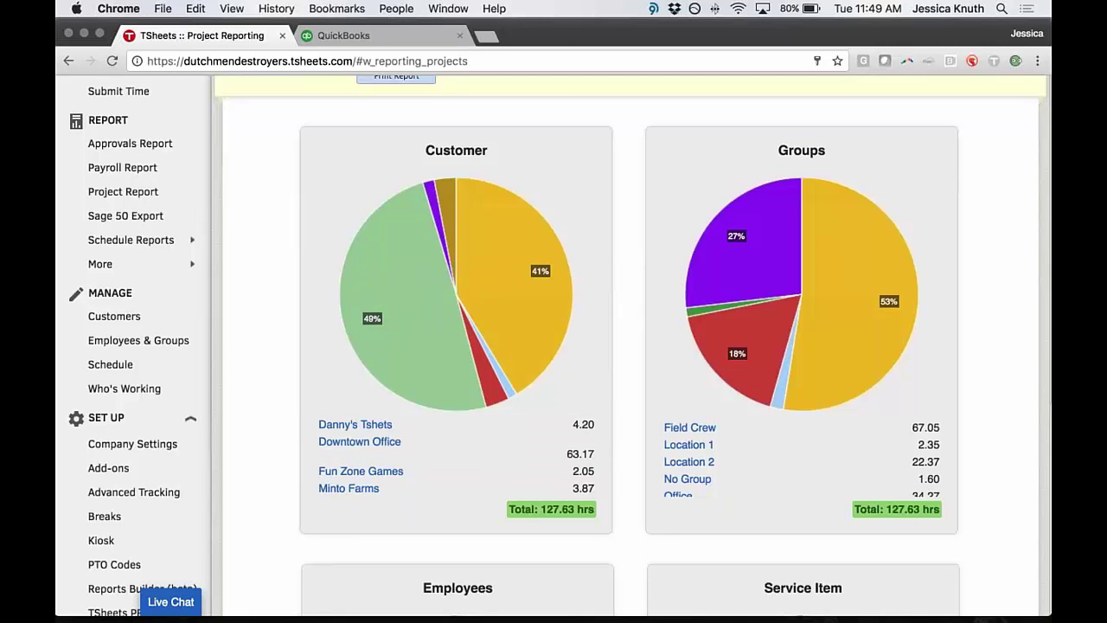
mouse_move(494, 287)
scroll(494, 287, "down", 1)
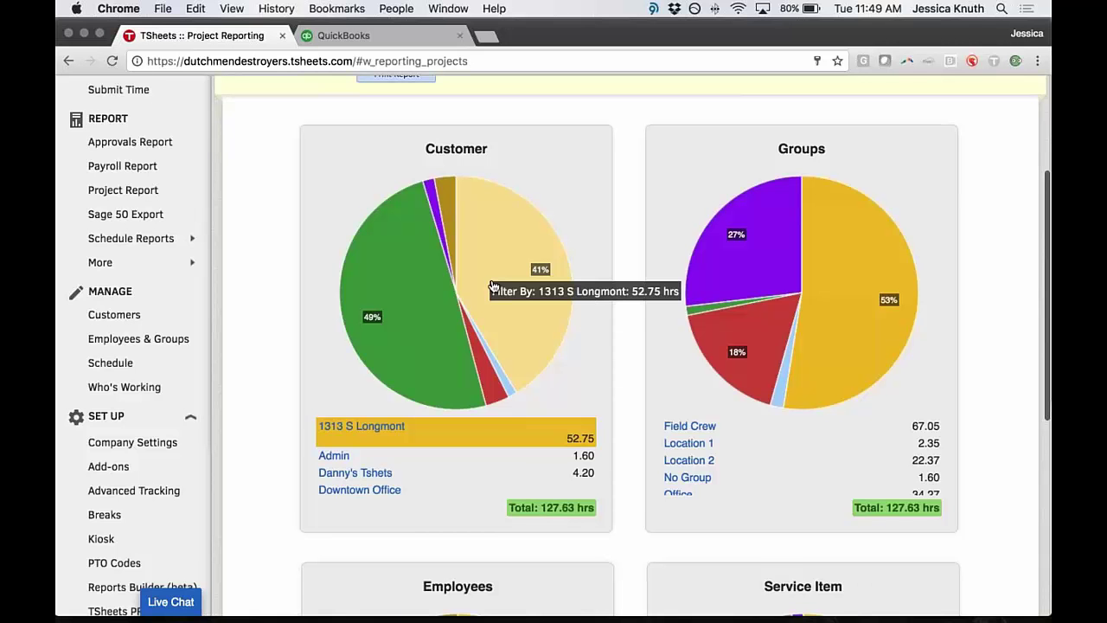
scroll(494, 286, "down", 2)
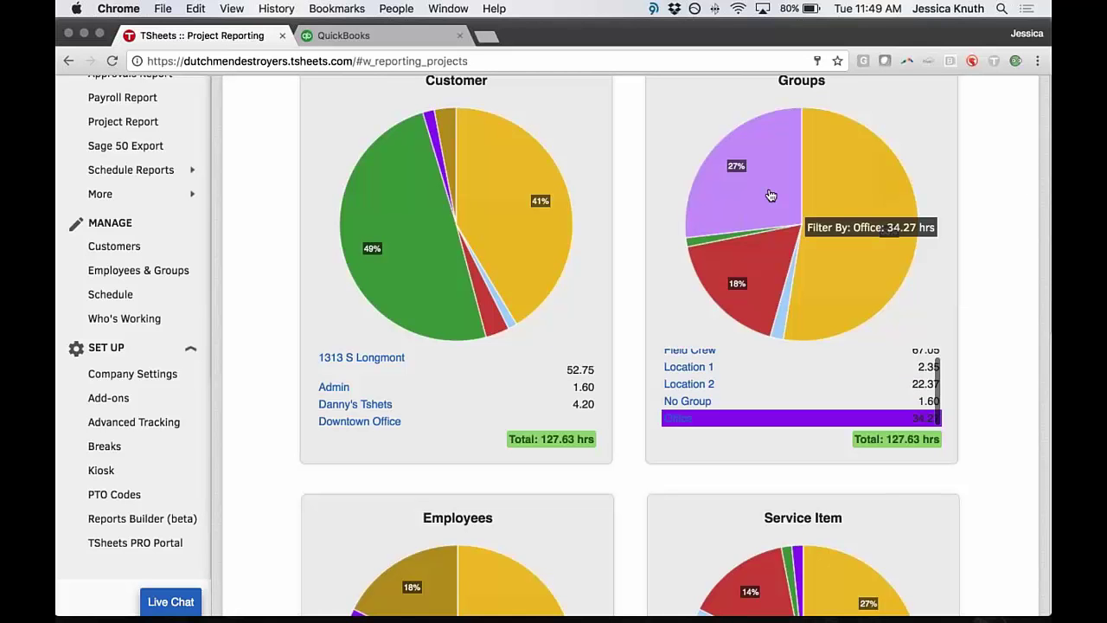
scroll(844, 306, "down", 1)
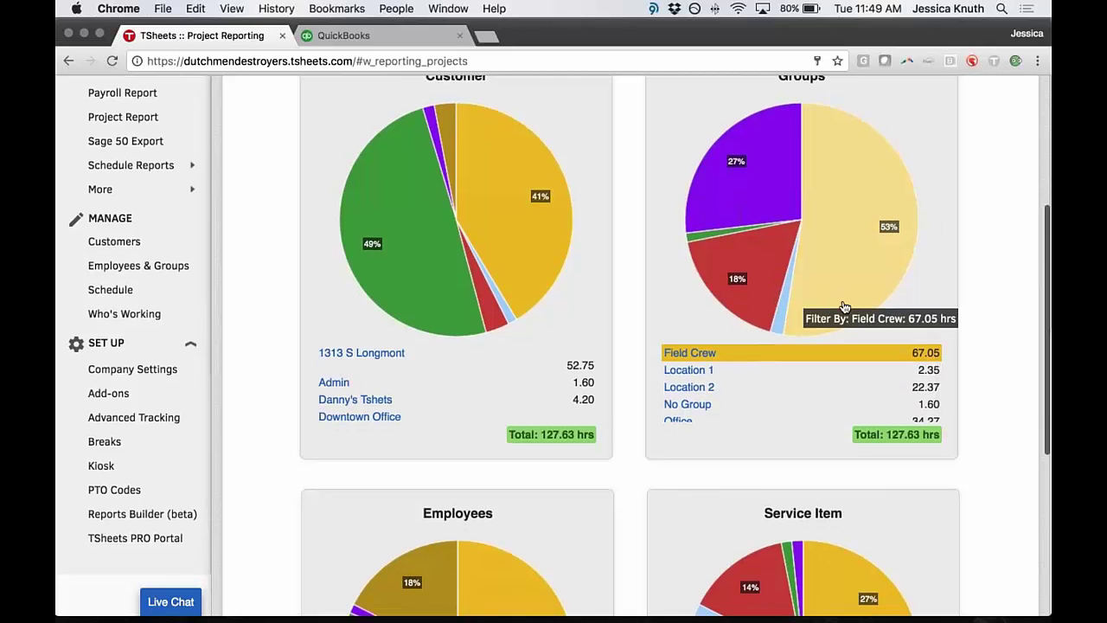
scroll(844, 306, "down", 3)
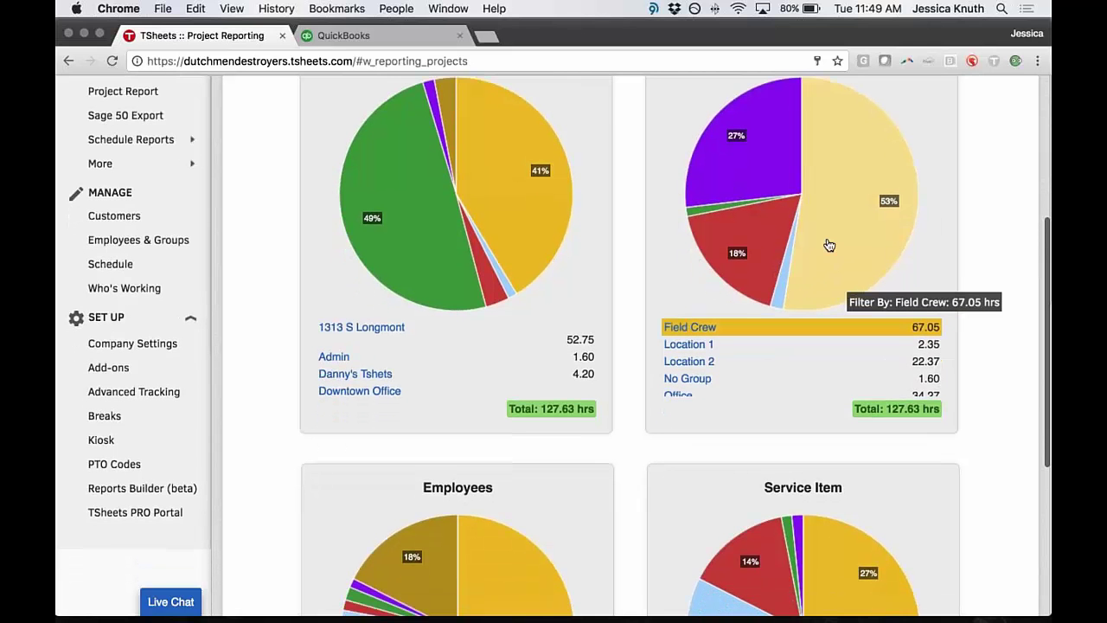
scroll(826, 233, "down", 2)
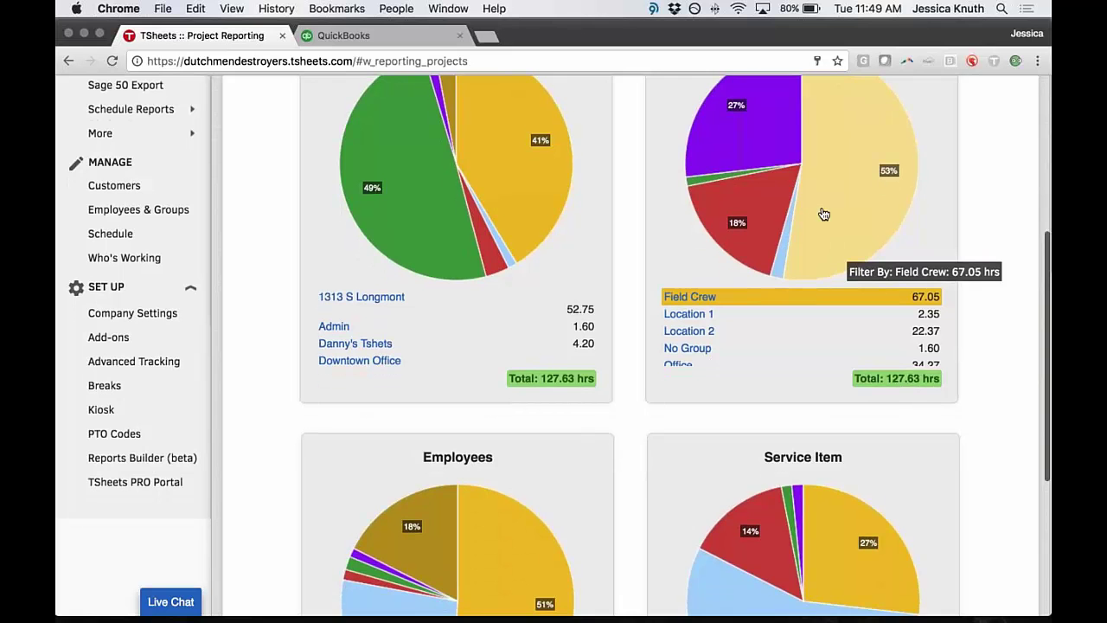
scroll(825, 214, "down", 15)
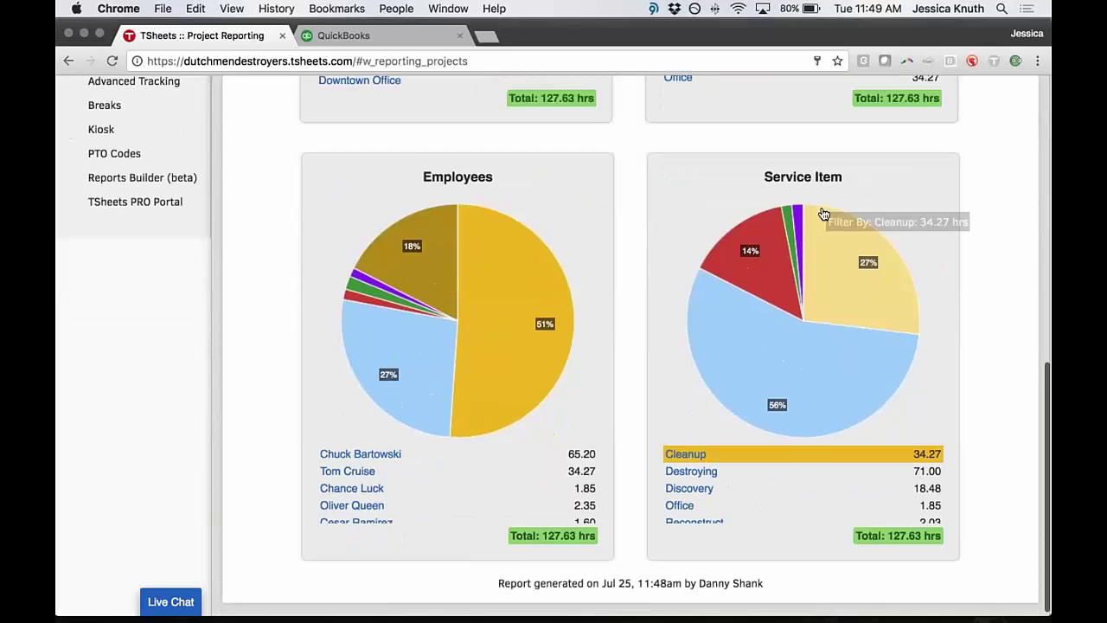
- Filter the project report to the customer 1313 S Longmont using its slice of the Customer chart
mouse_move(426, 267)
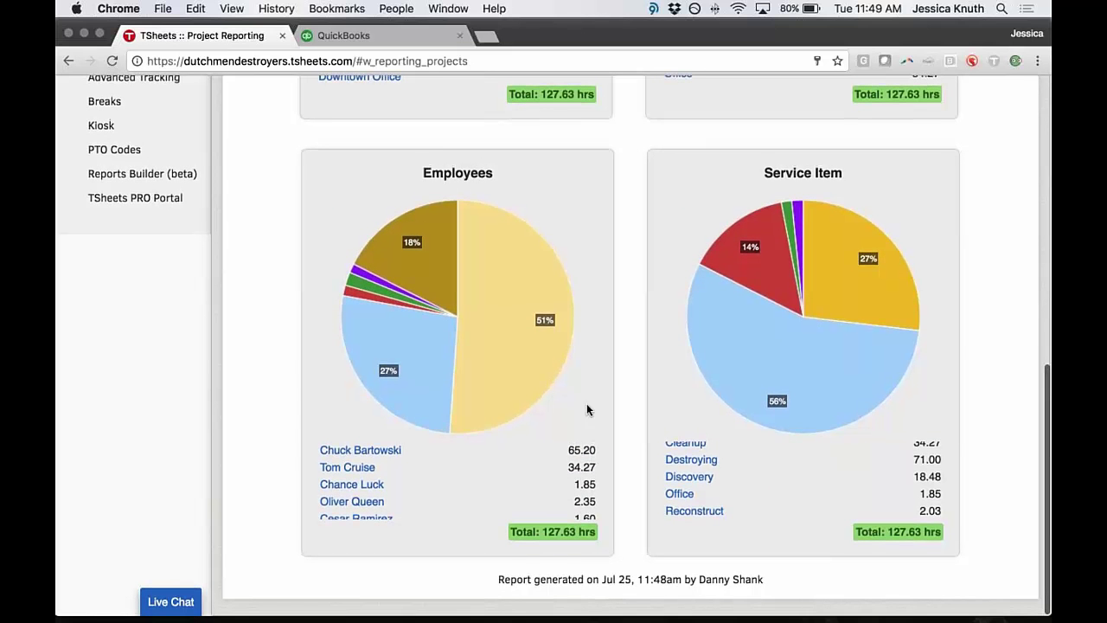
mouse_move(805, 368)
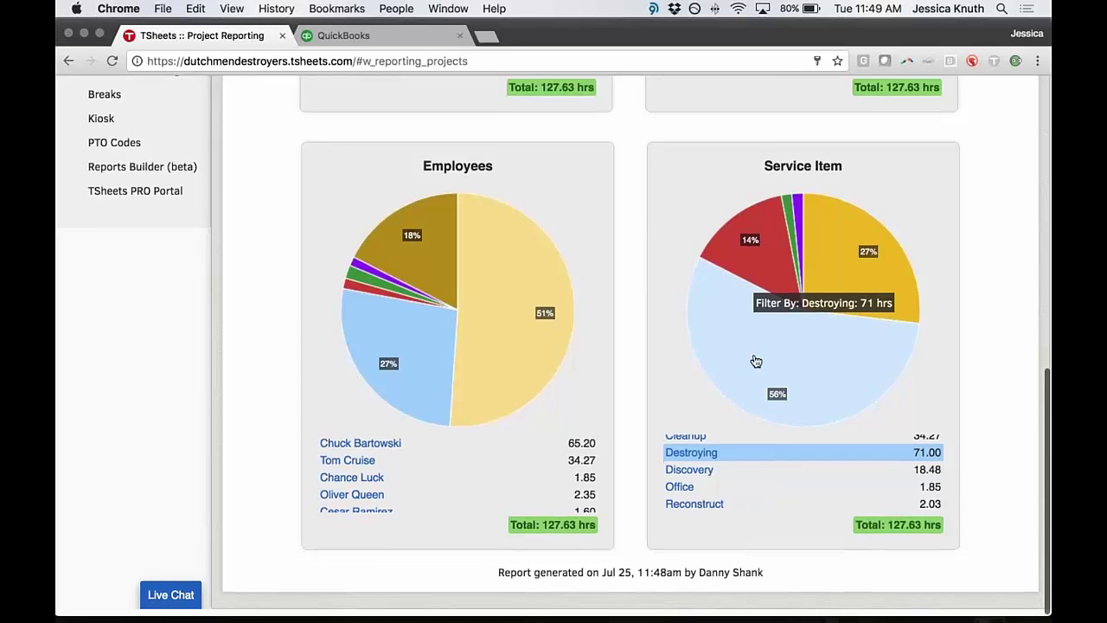
scroll(740, 404, "up", 4)
scroll(740, 404, "up", 5)
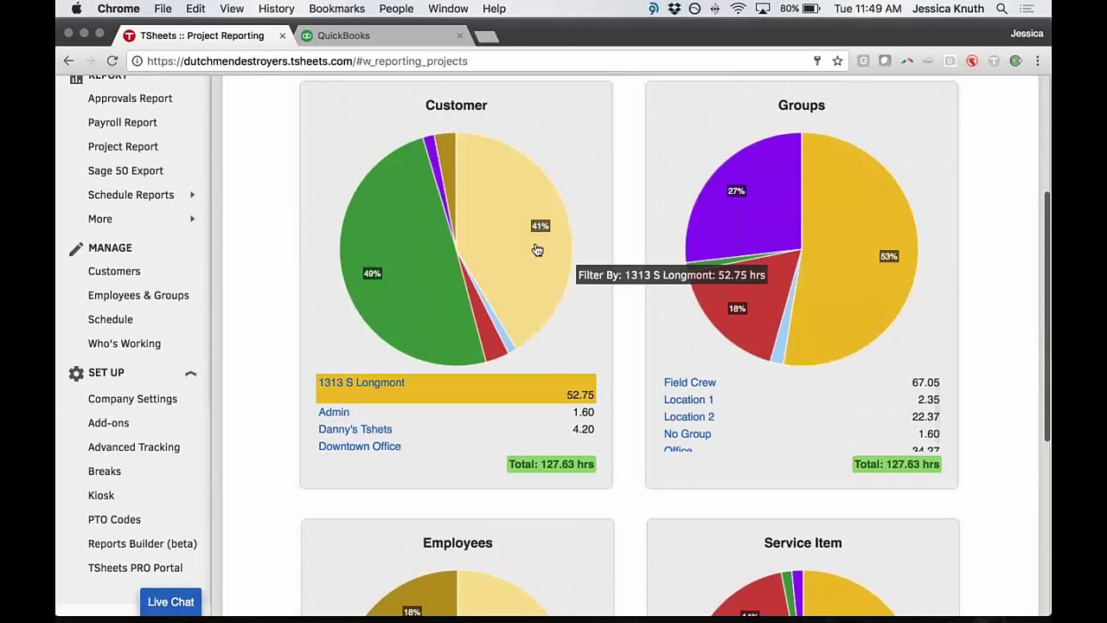
left_click(561, 218)
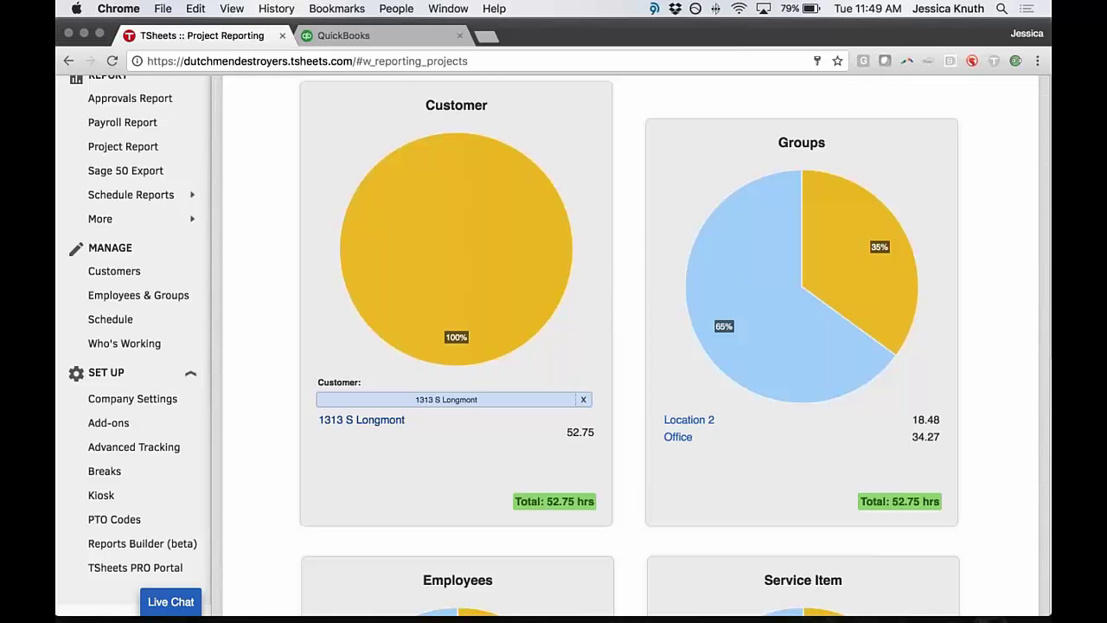
- Examine the filtered report's Groups, Employees and Service Item breakdowns and close the Project Reporting window
scroll(381, 421, "down", 1)
scroll(529, 328, "down", 3)
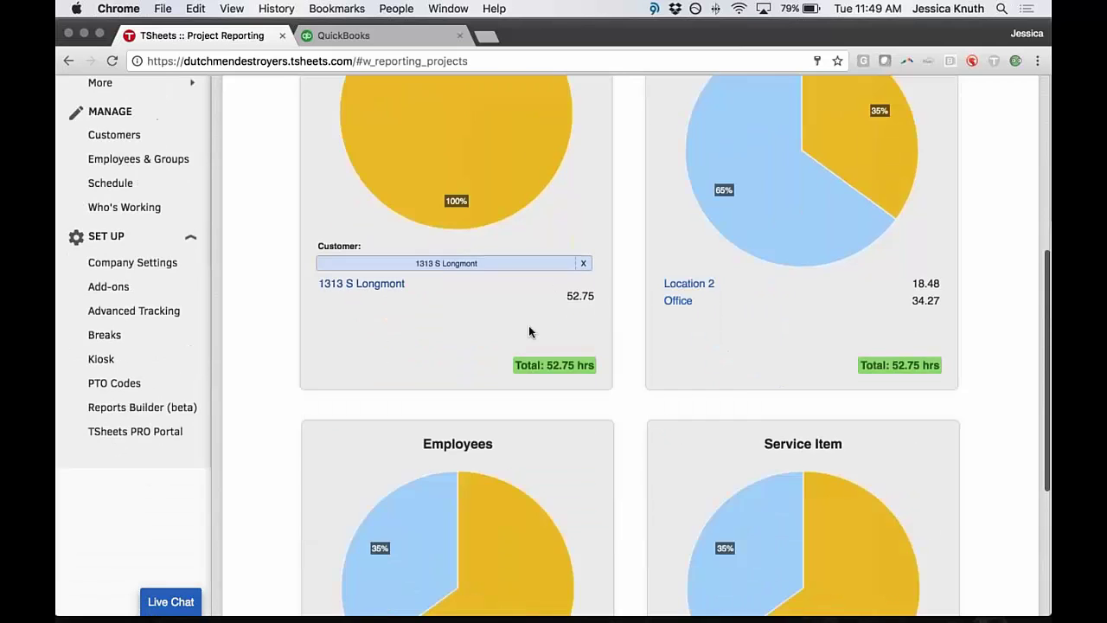
scroll(526, 329, "down", 7)
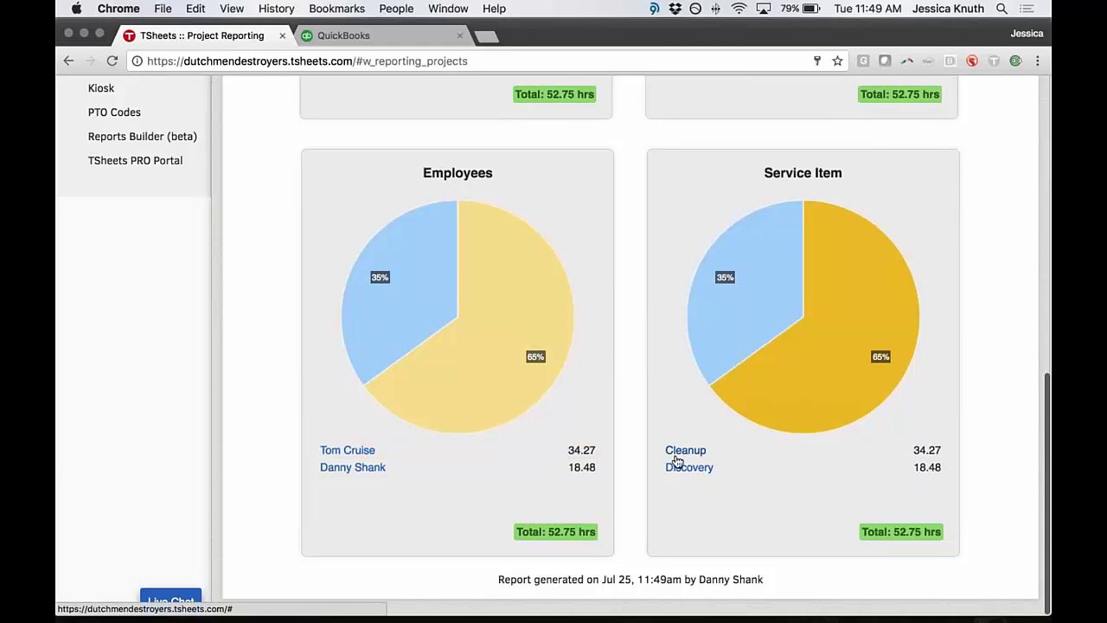
scroll(741, 470, "up", 1)
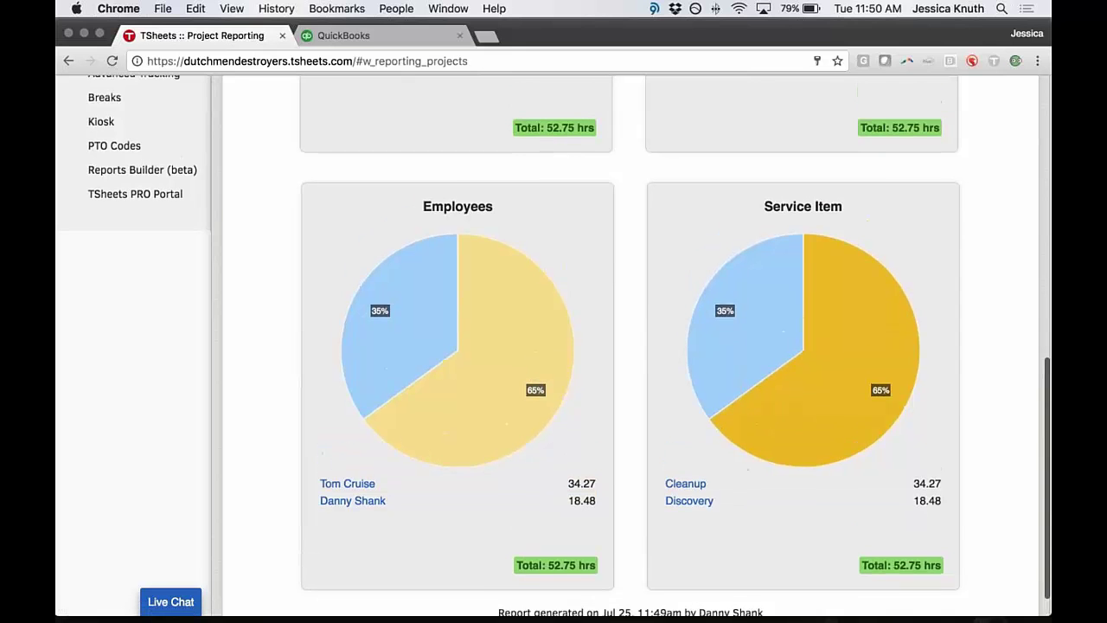
scroll(741, 470, "down", 1)
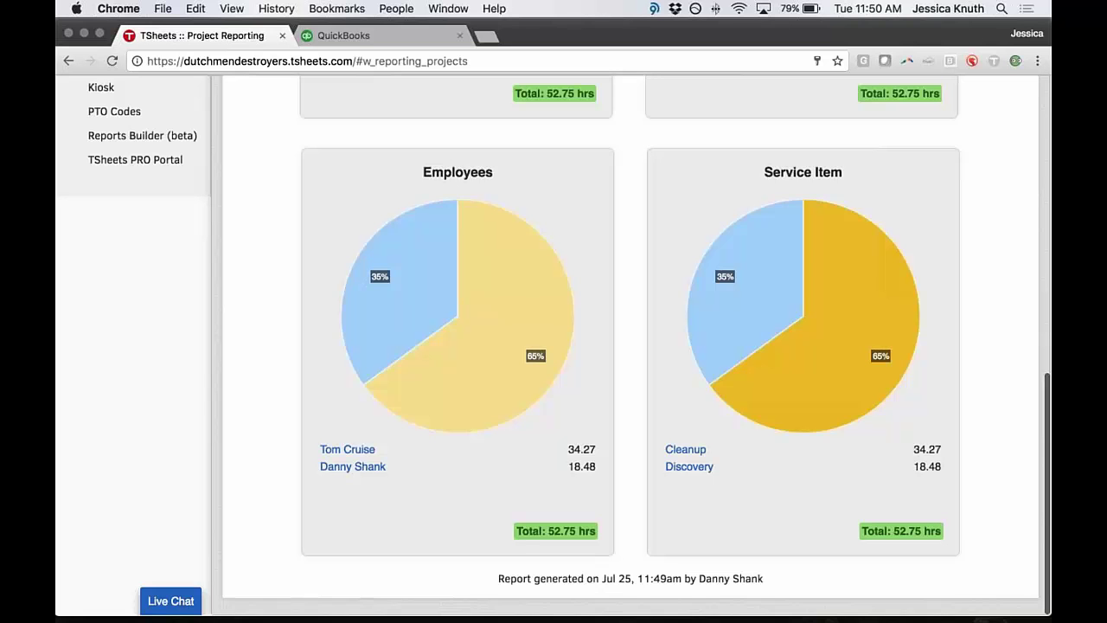
scroll(553, 346, "up", 5)
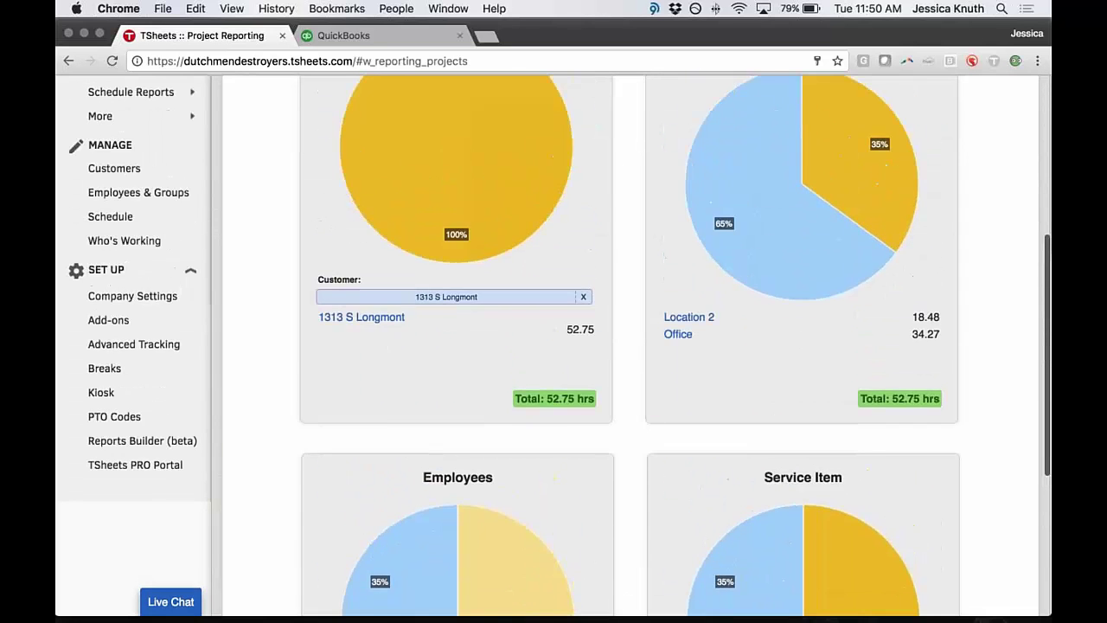
scroll(557, 478, "up", 3)
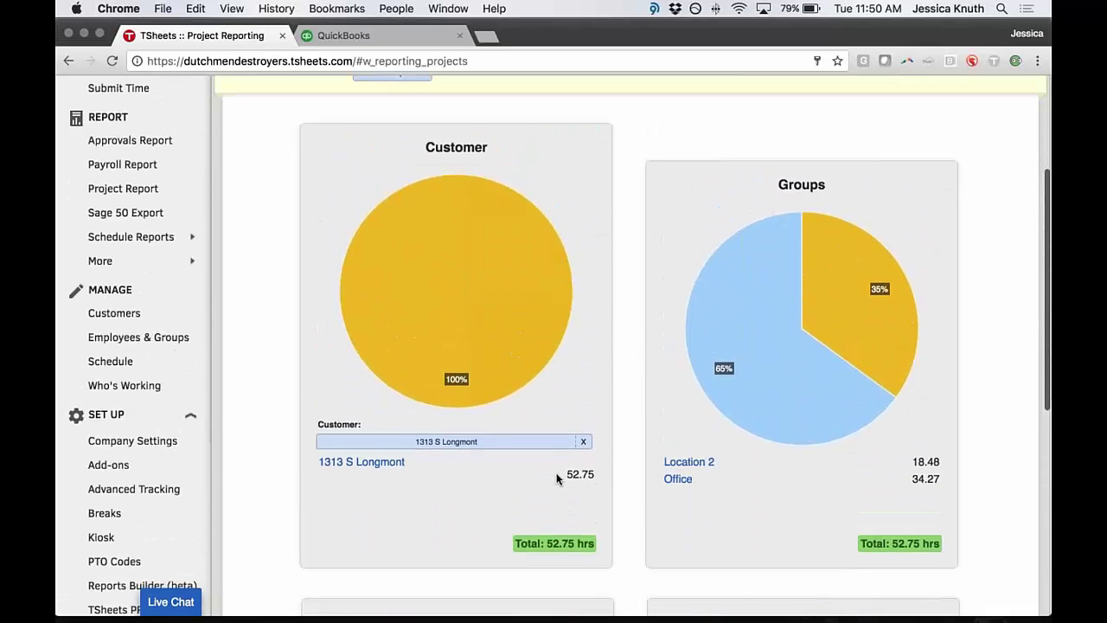
scroll(554, 346, "up", 1)
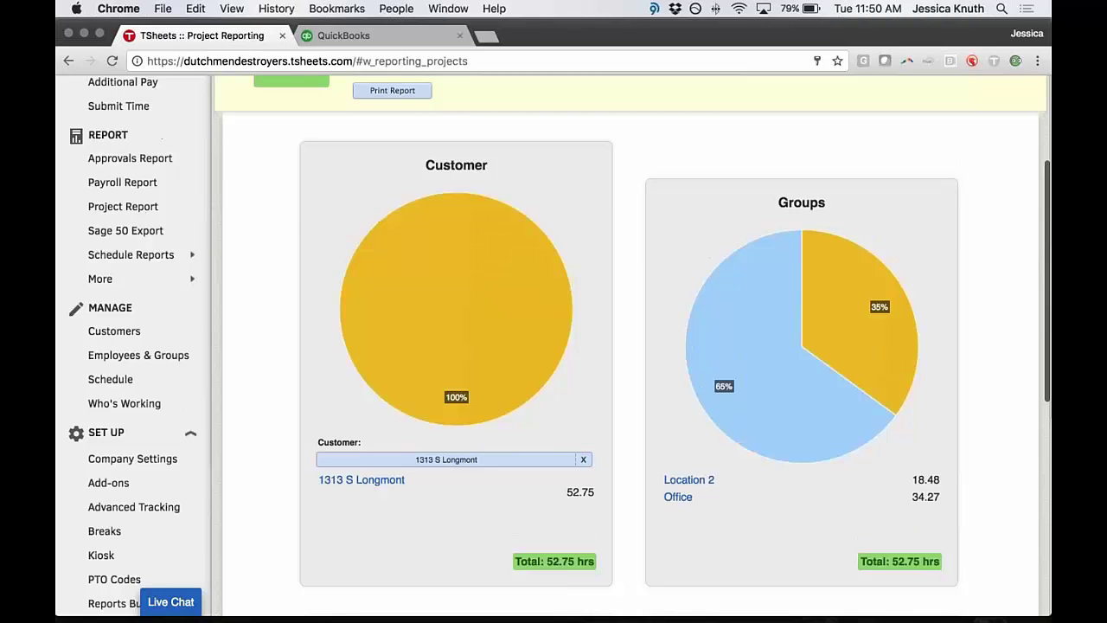
scroll(577, 381, "up", 5)
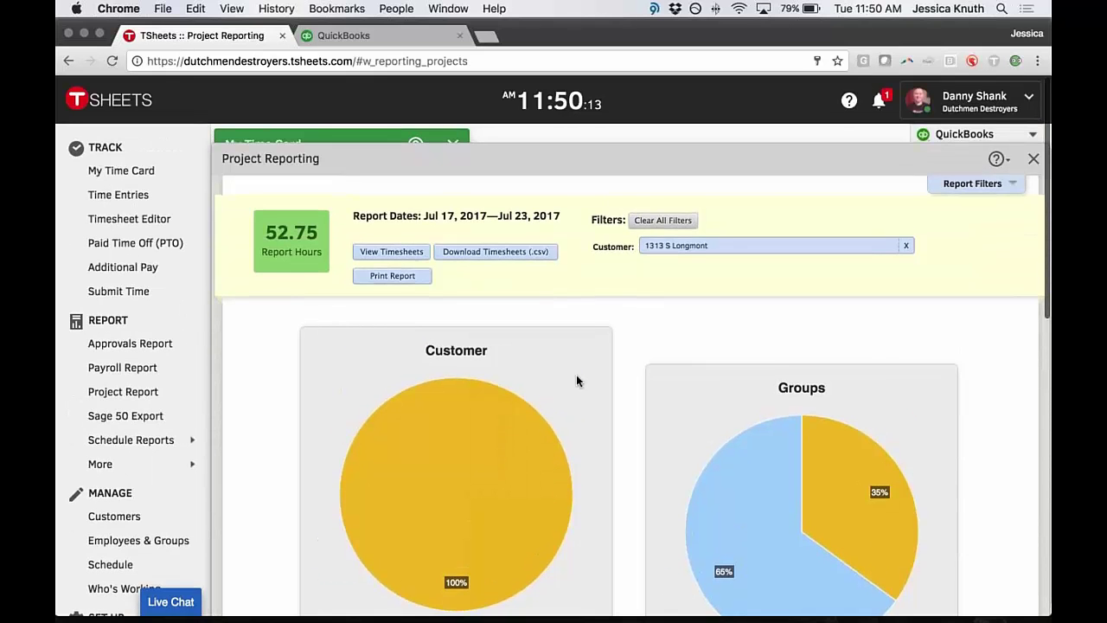
scroll(577, 381, "down", 2)
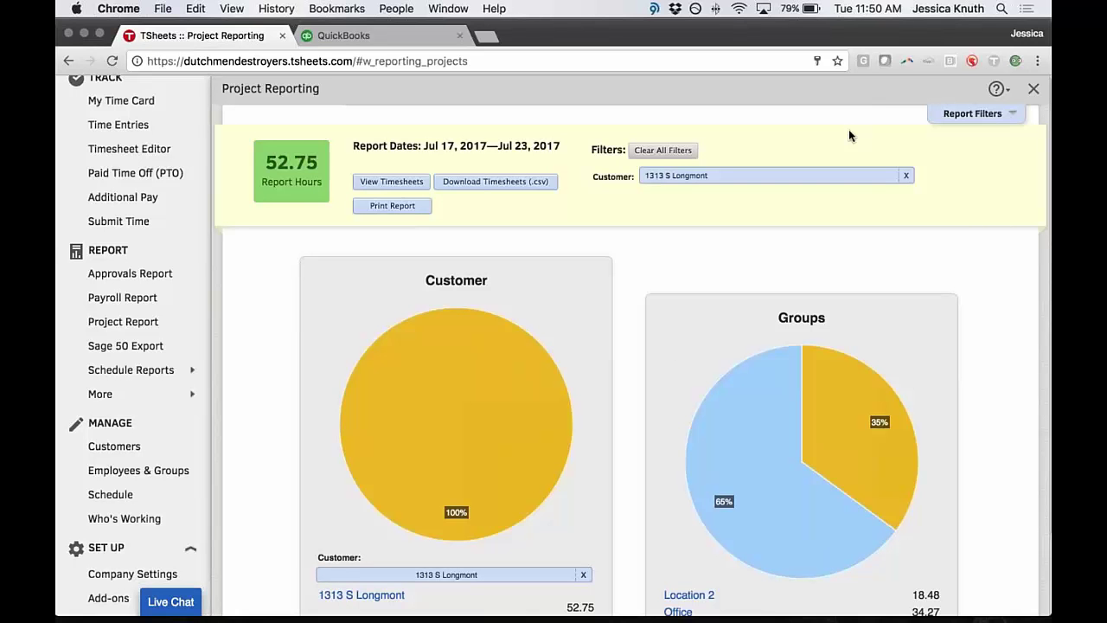
left_click(1034, 90)
scroll(684, 180, "up", 2)
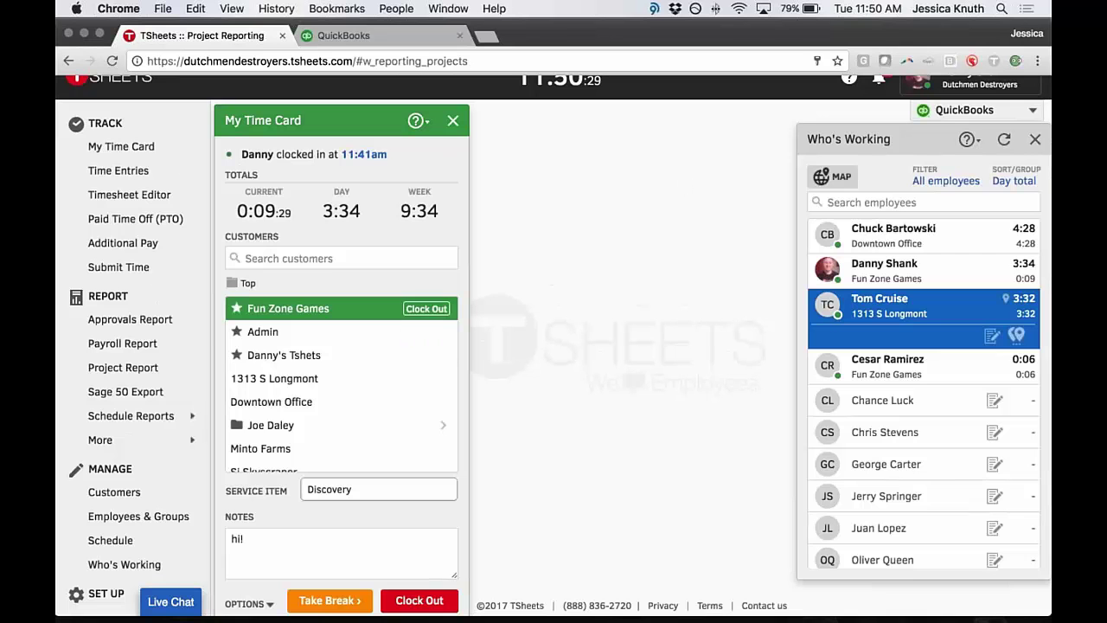
- Switch to QuickBooks and open Approve Time for employees
left_click(372, 36)
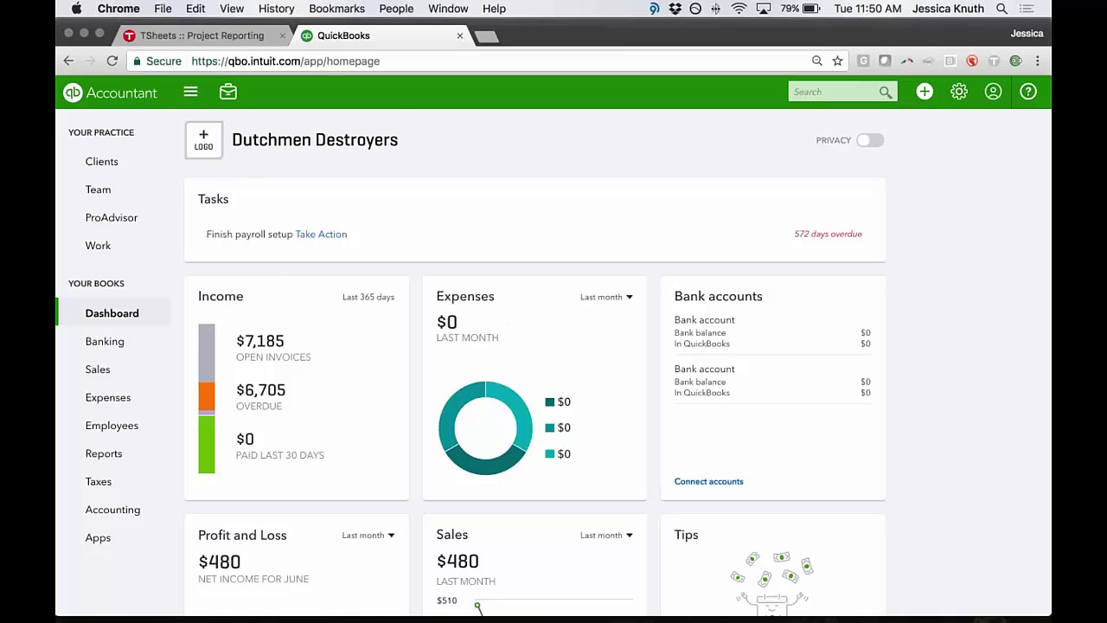
left_click(924, 91)
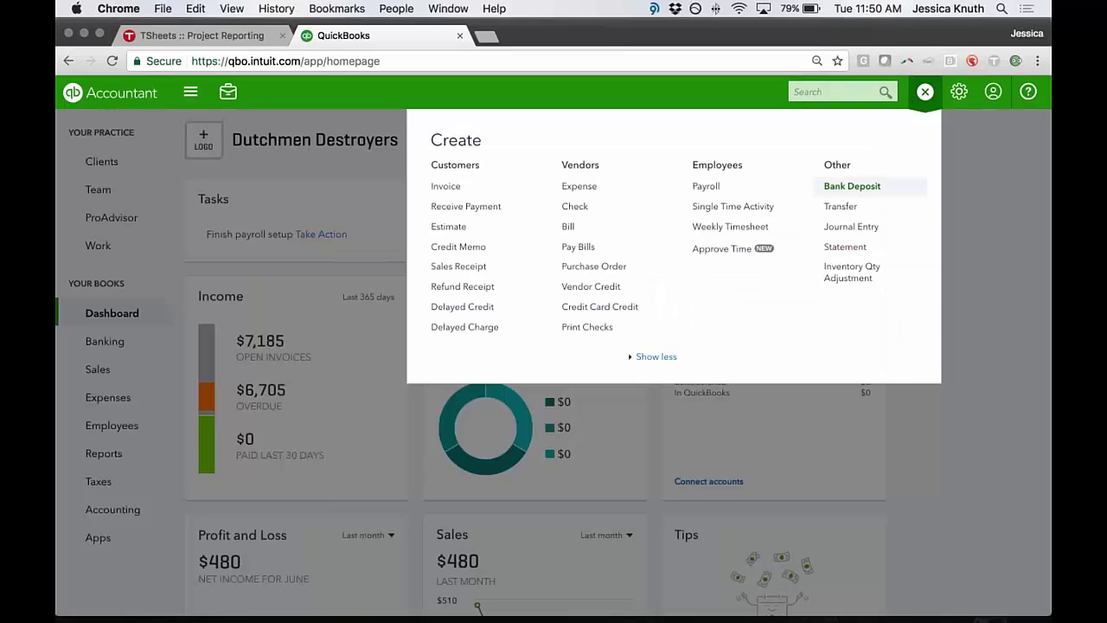
left_click(725, 250)
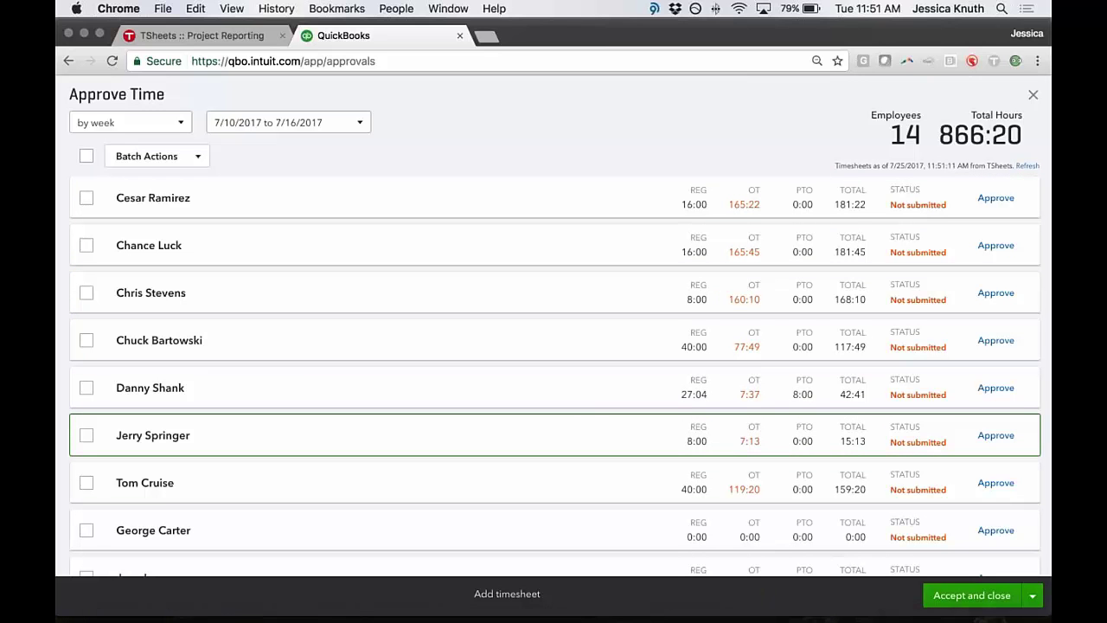
- Expand the first, second and fourth employees in the Approve Time list in turn to view their daily time entries
left_click(514, 210)
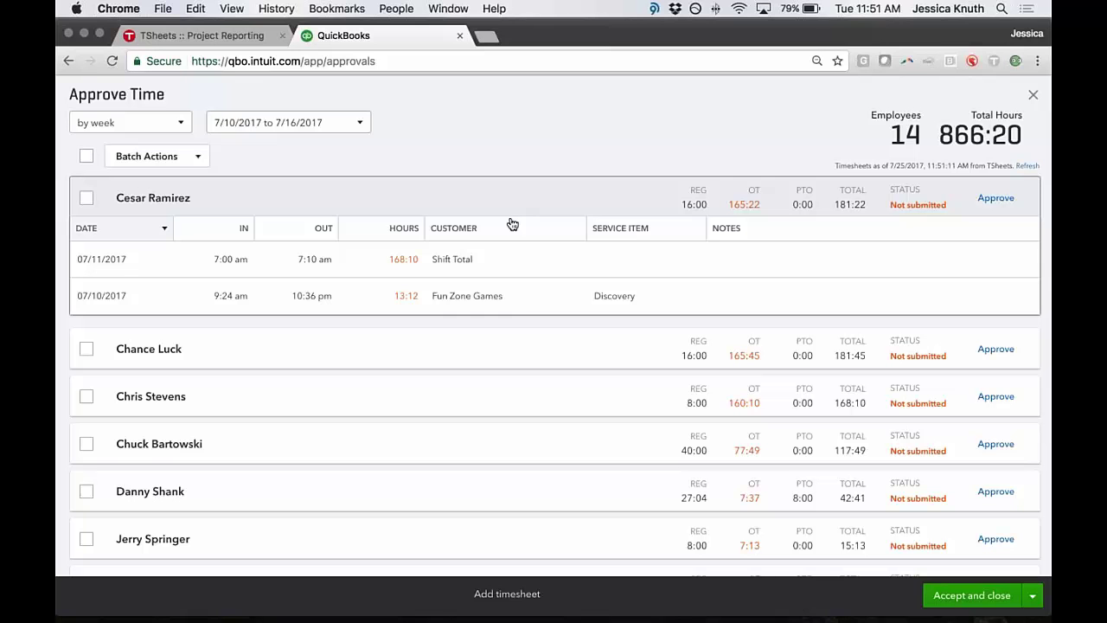
scroll(523, 305, "down", 1)
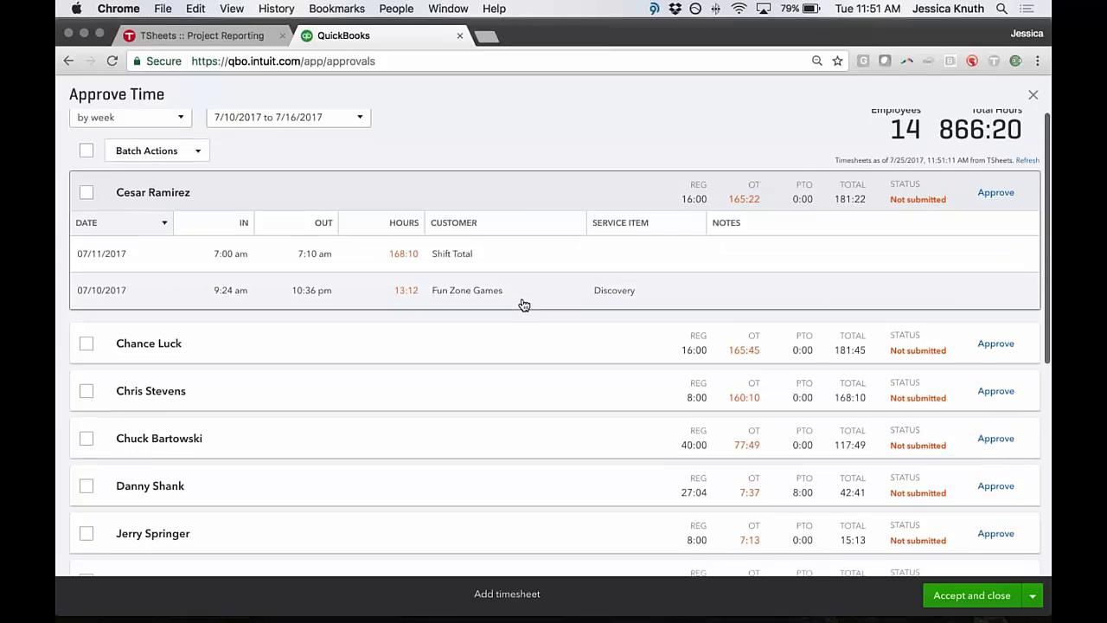
scroll(523, 304, "down", 1)
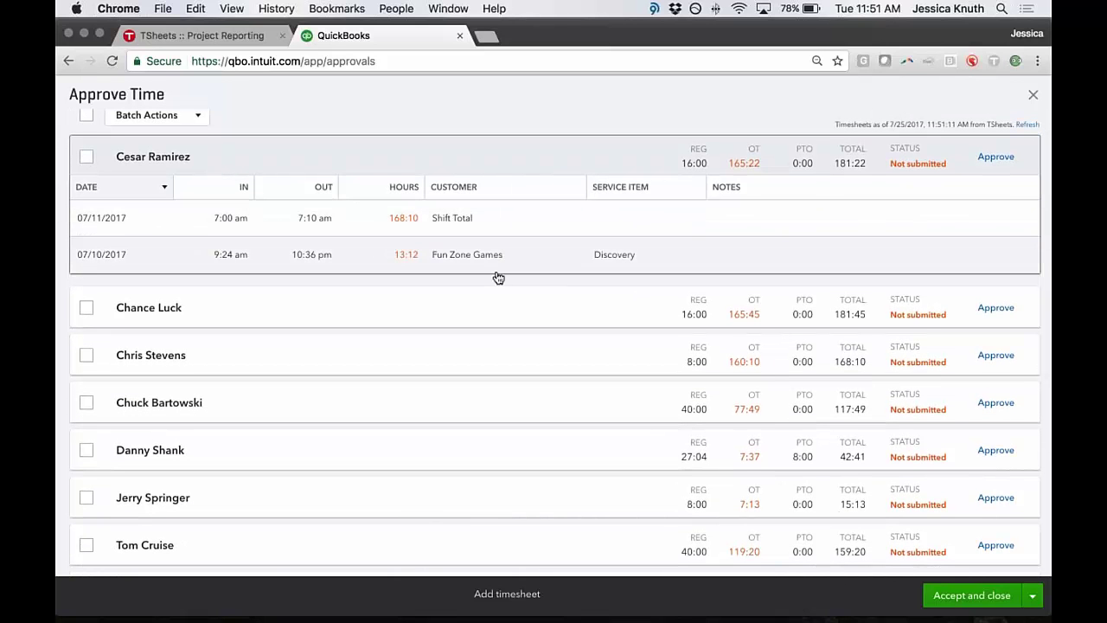
left_click(588, 314)
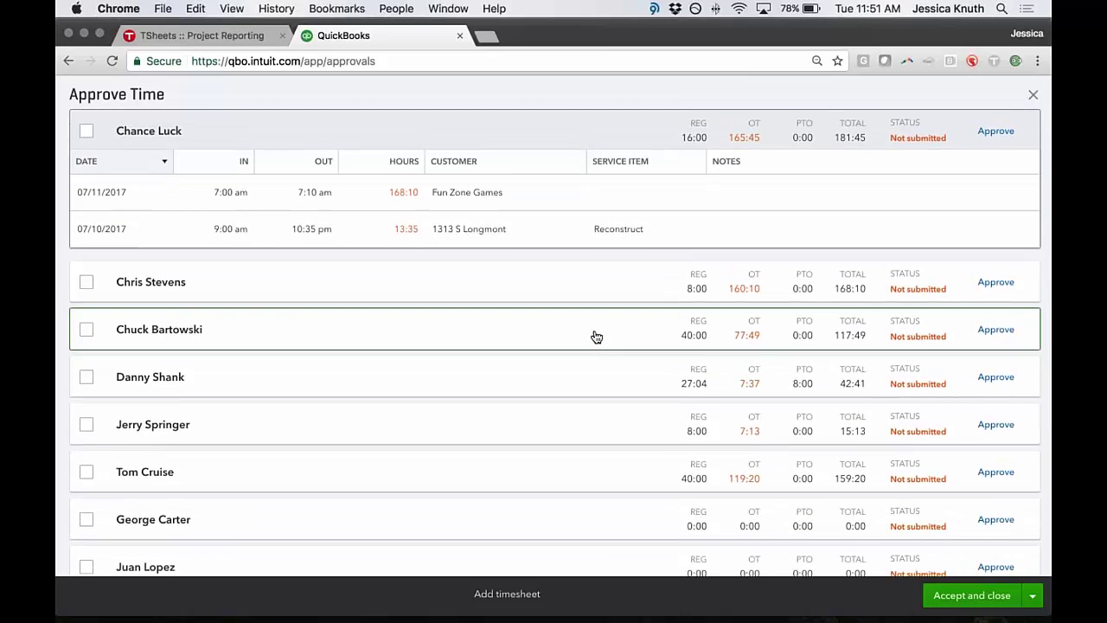
left_click(595, 336)
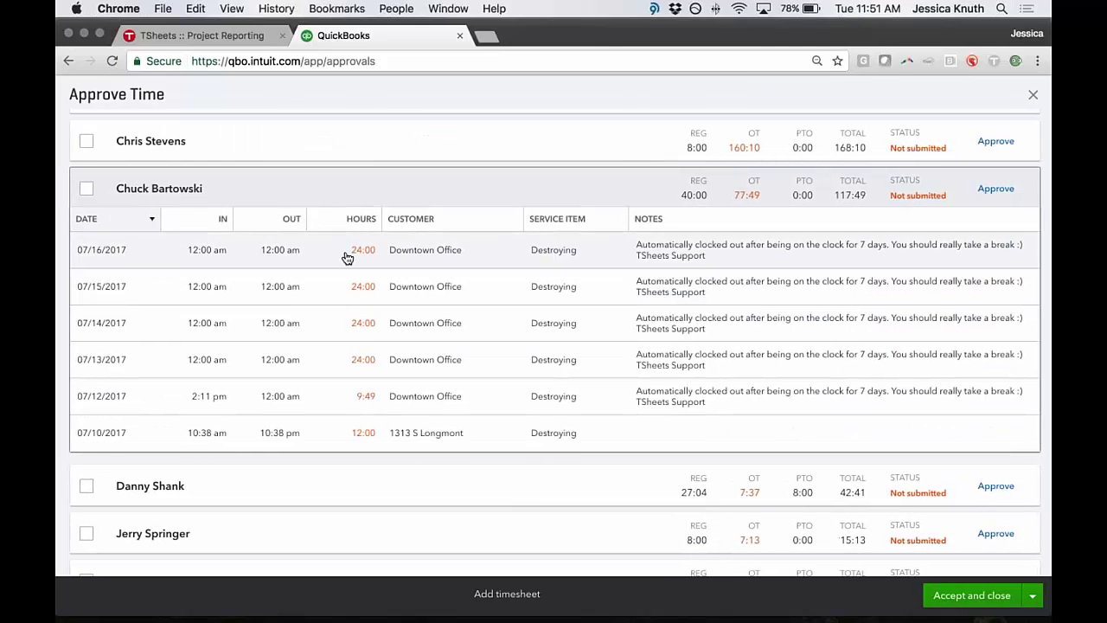
- Open the fourth employee's 07/12/2017 timesheet, review its dates, customer, service item, location map and notes, and save it
left_click(327, 393)
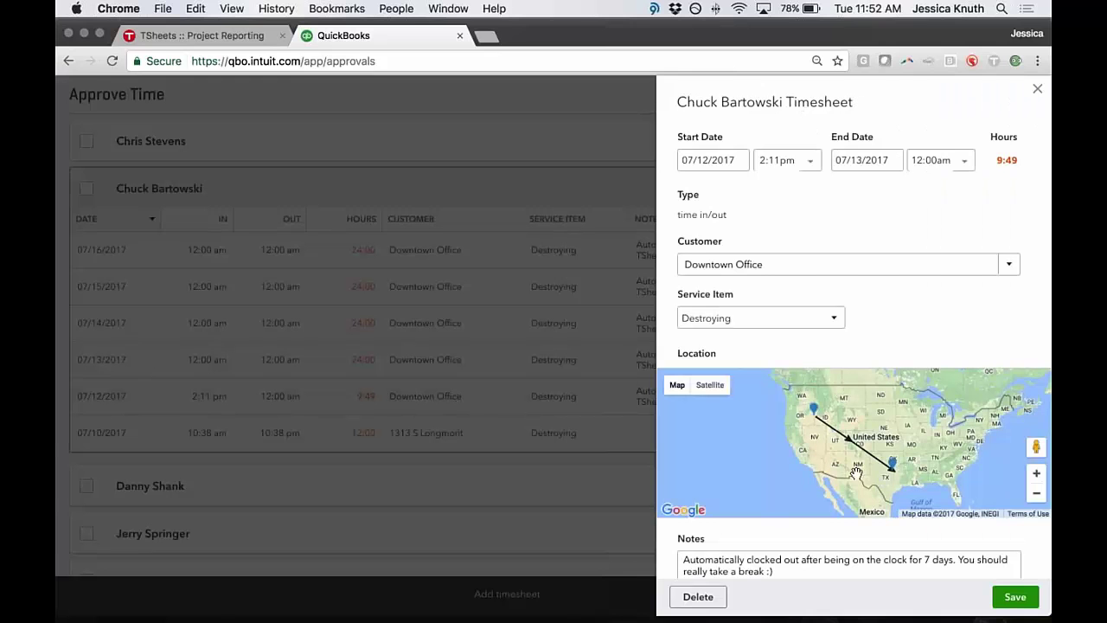
left_click(1037, 115)
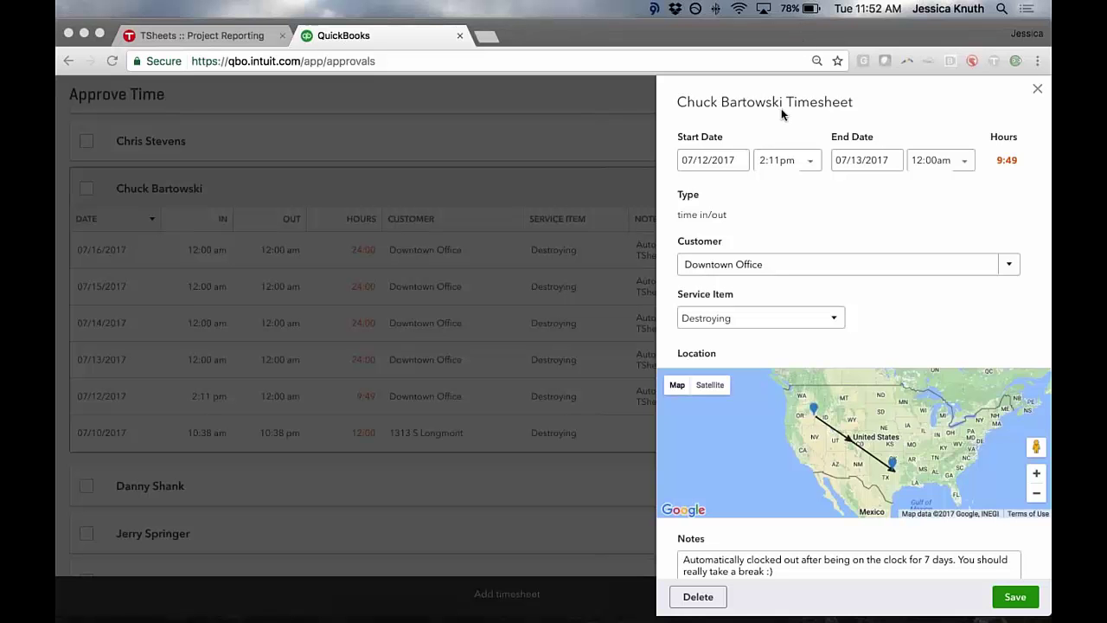
left_click(715, 160)
scroll(874, 218, "down", 2)
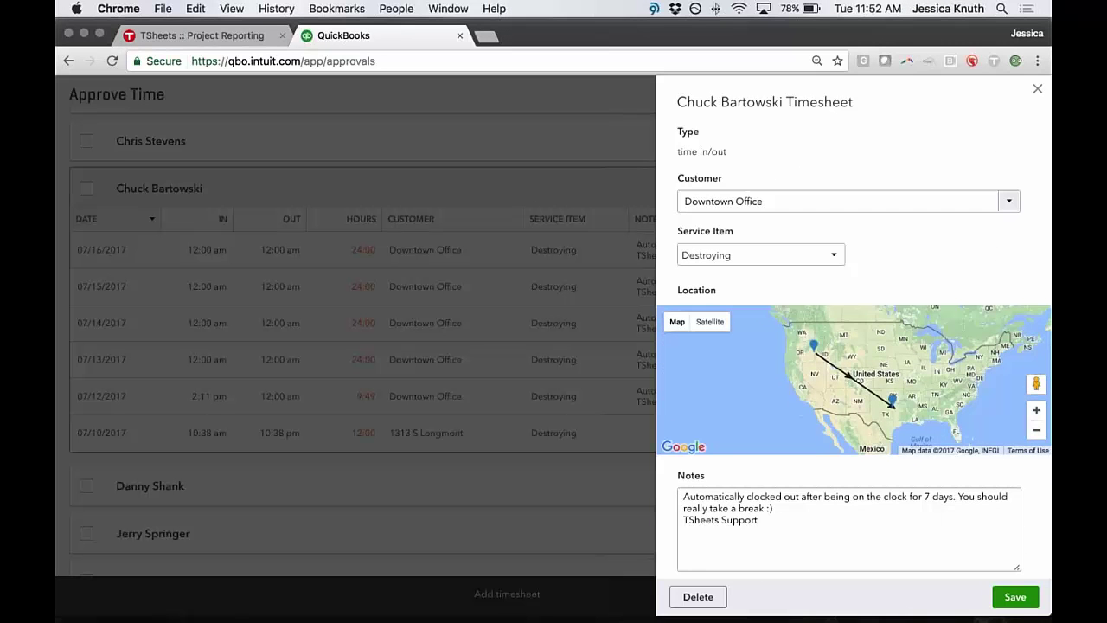
scroll(899, 523, "down", 1)
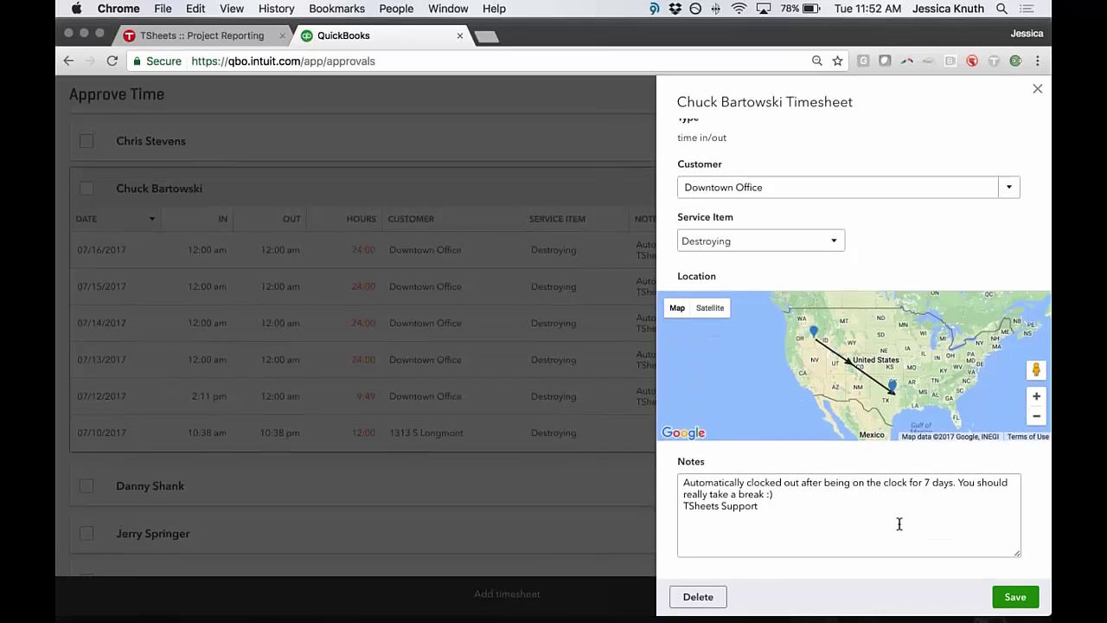
left_click(1016, 597)
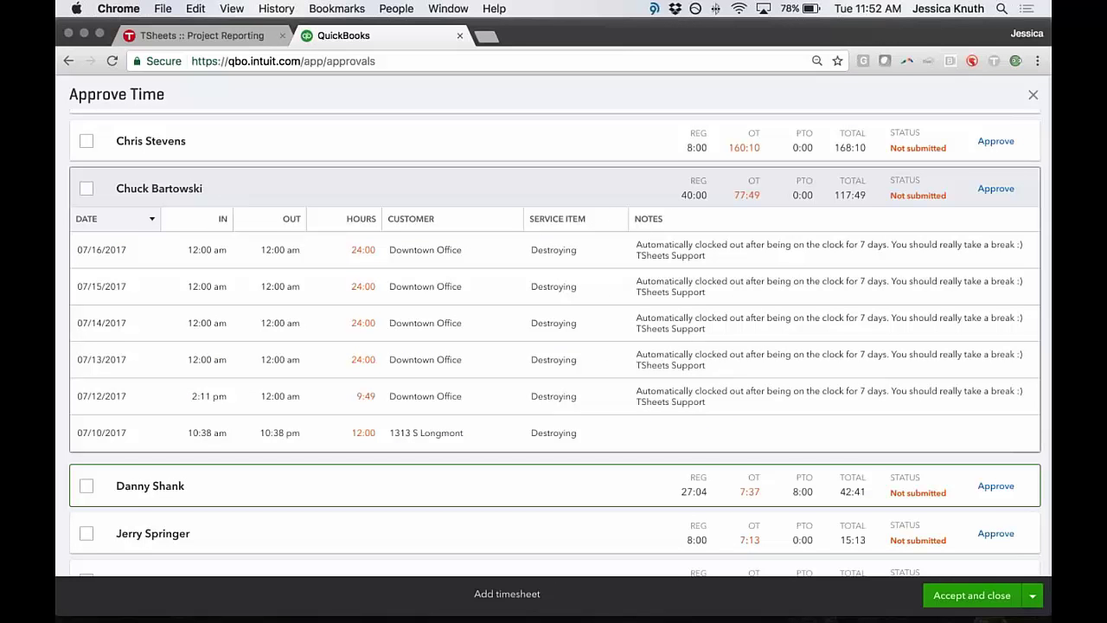
- Look through the remaining employees' hours and approval statuses and close Approve Time
scroll(561, 342, "down", 2)
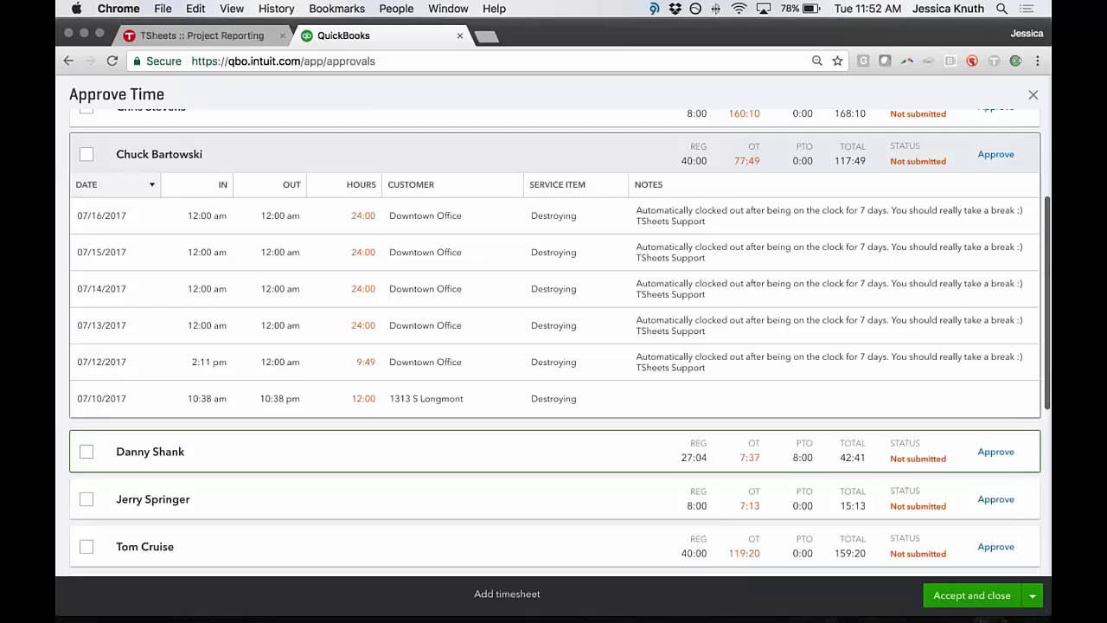
scroll(554, 341, "down", 10)
scroll(554, 342, "up", 2)
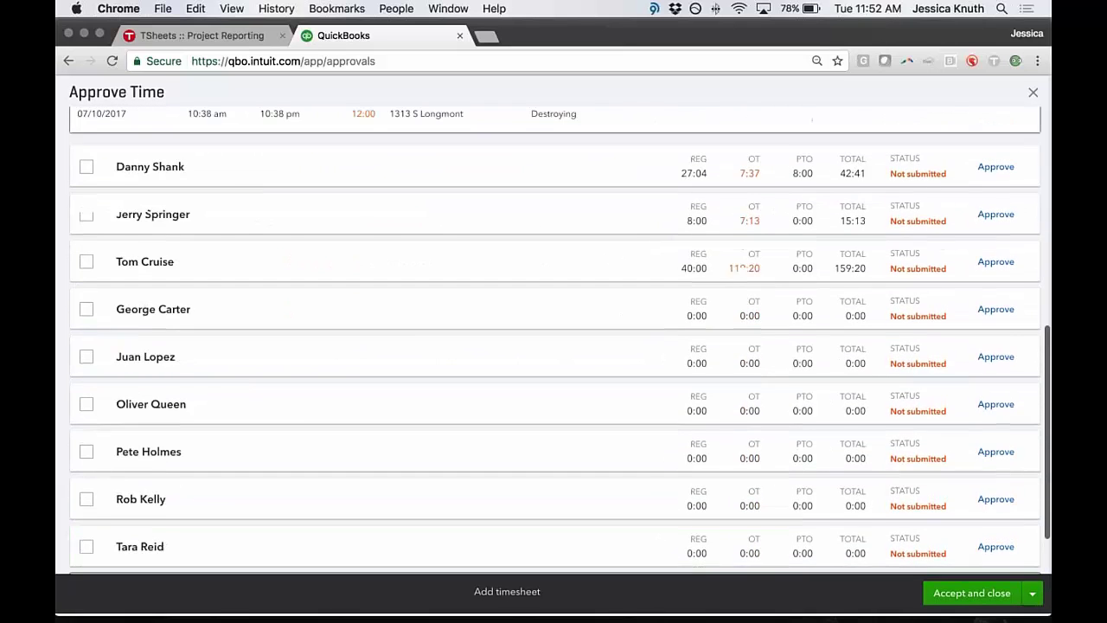
scroll(554, 342, "up", 10)
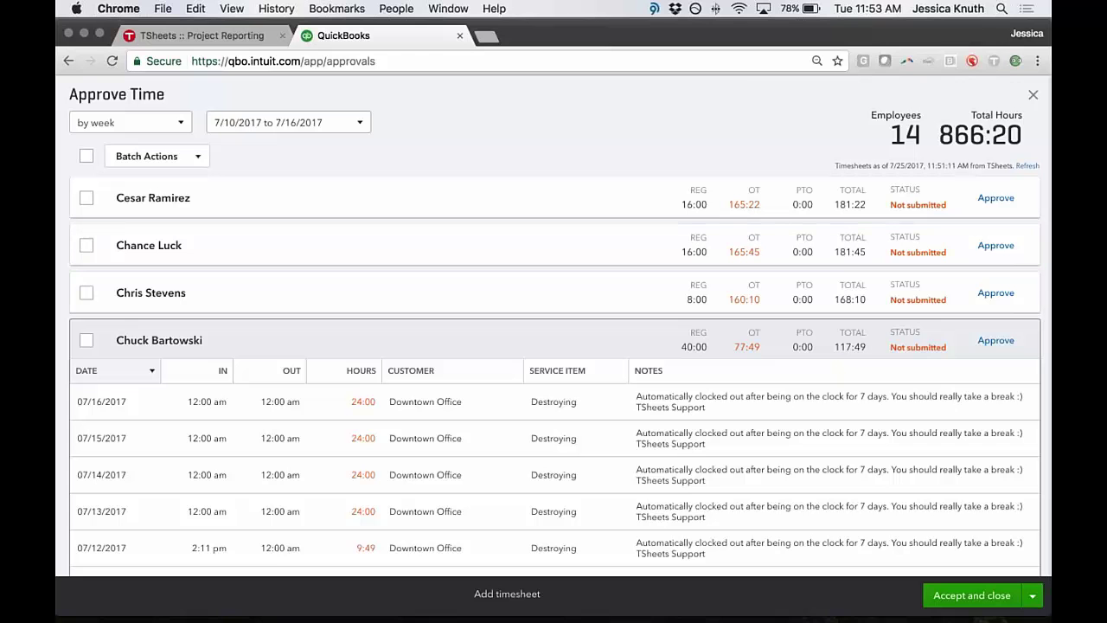
left_click(1031, 94)
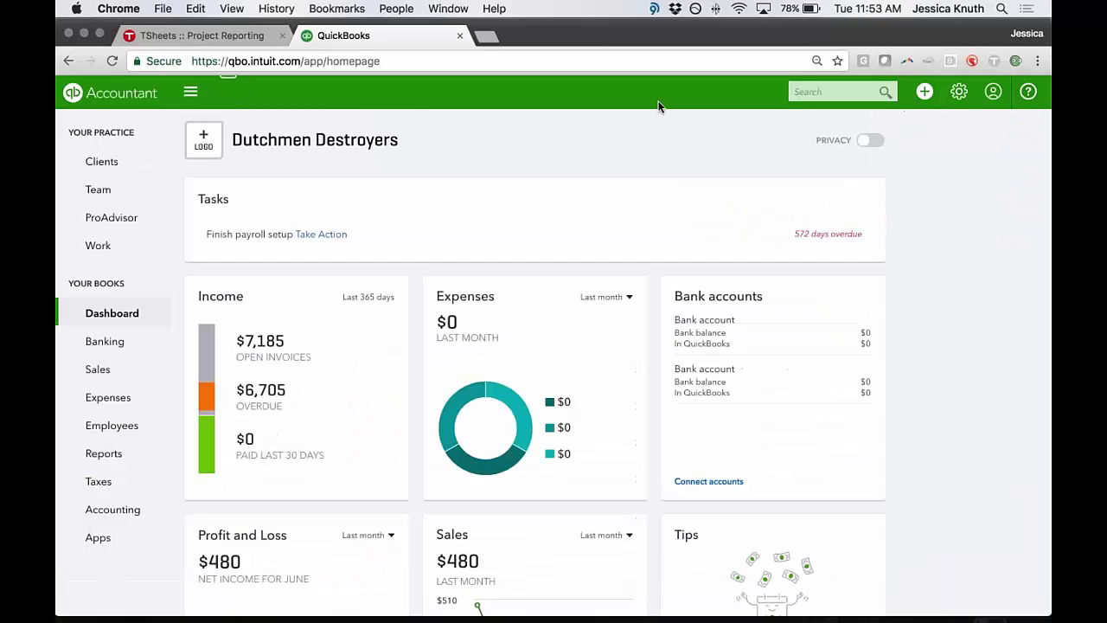
- Return to TSheets and open tsheets.com/pricing in a new browser tab
left_click(210, 34)
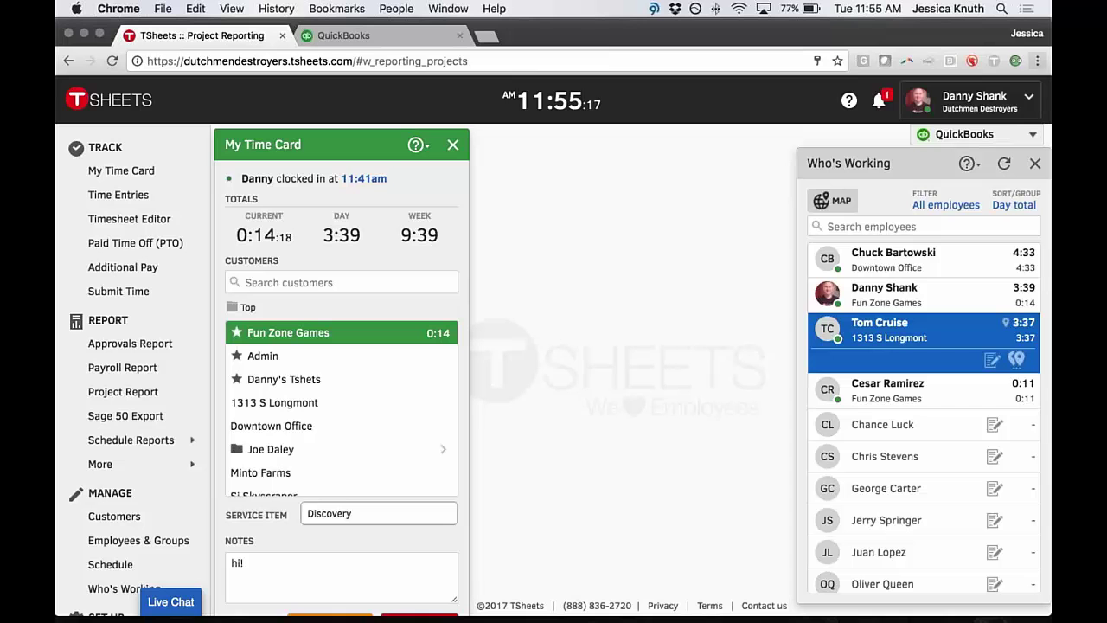
left_click(487, 38)
type("t")
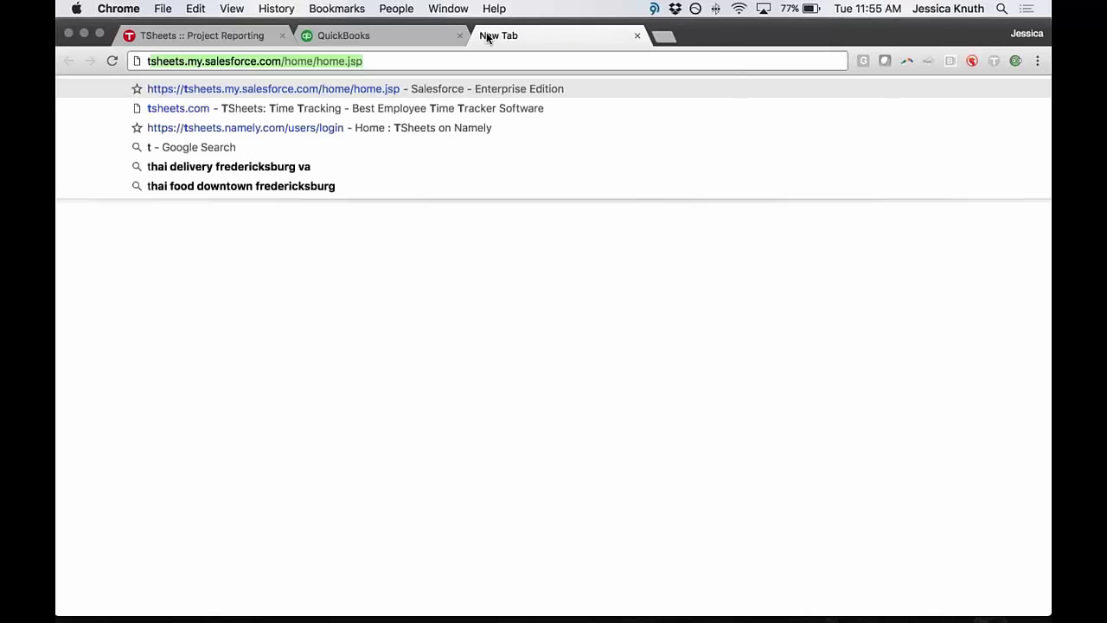
type("sheets.com/pricing")
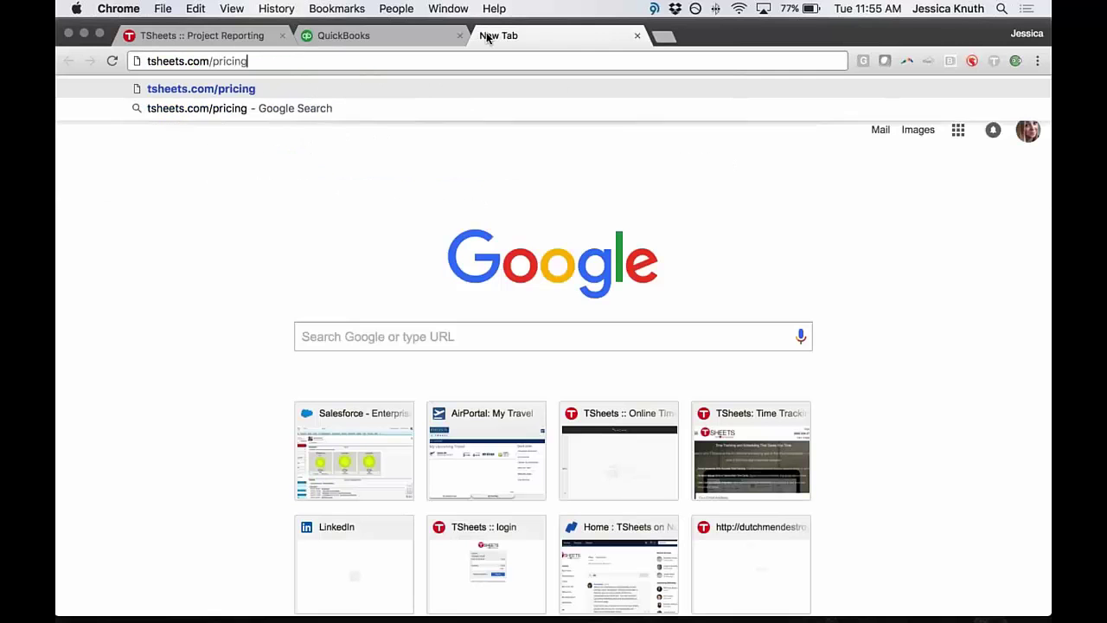
key("Return")
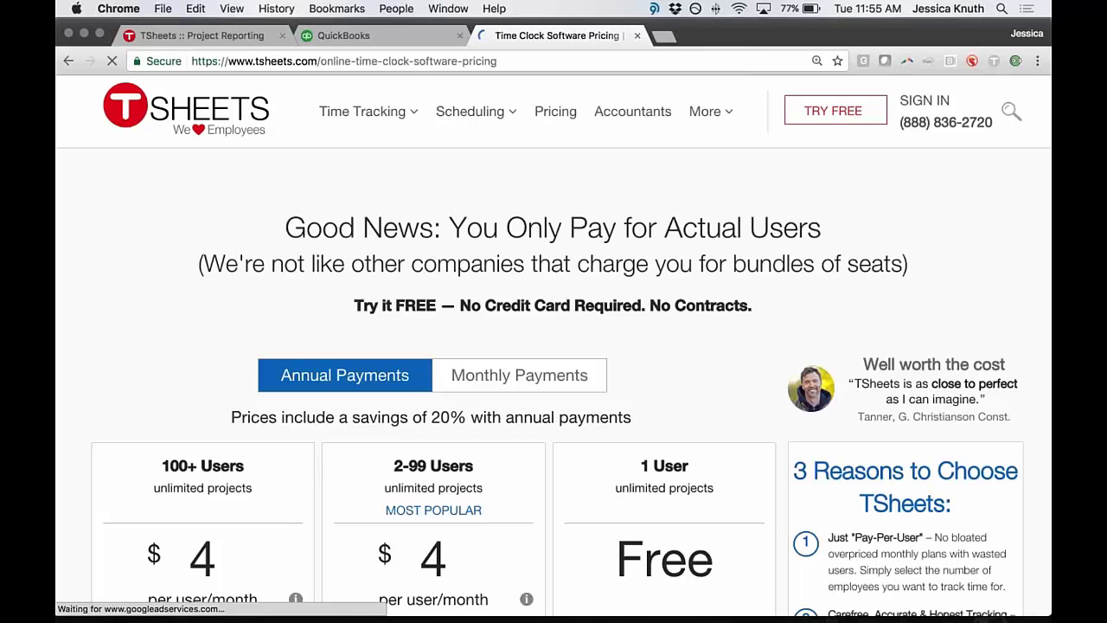
- Show the TSheets prices for monthly payments and review the rates and base fees of the three user plans
left_click(538, 381)
scroll(252, 260, "down", 1)
right_click(251, 260)
left_click(186, 305)
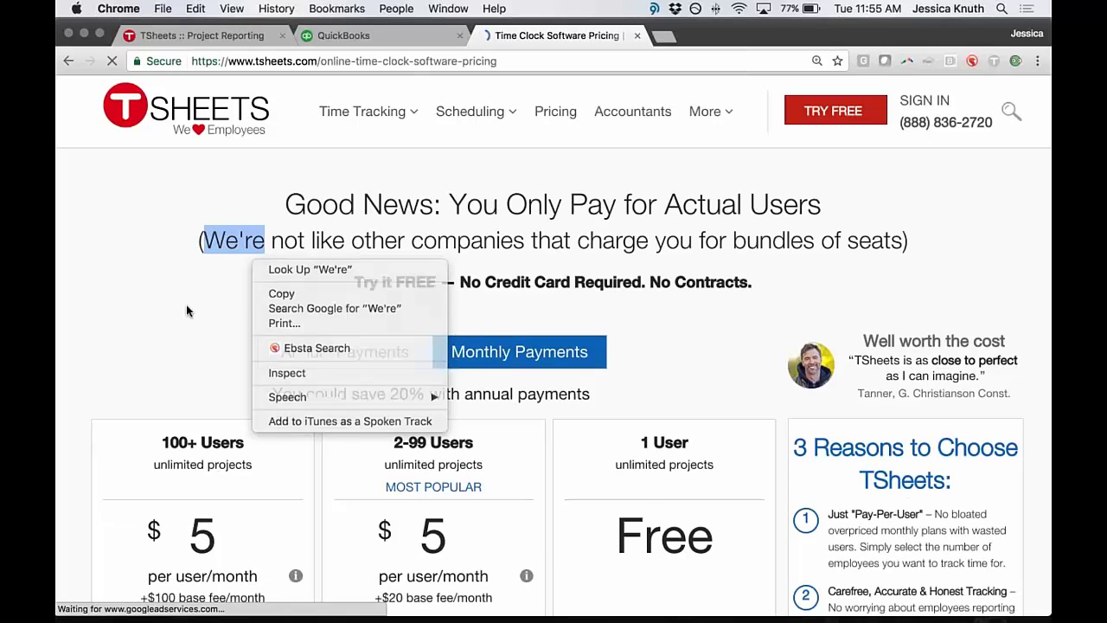
scroll(186, 305, "down", 2)
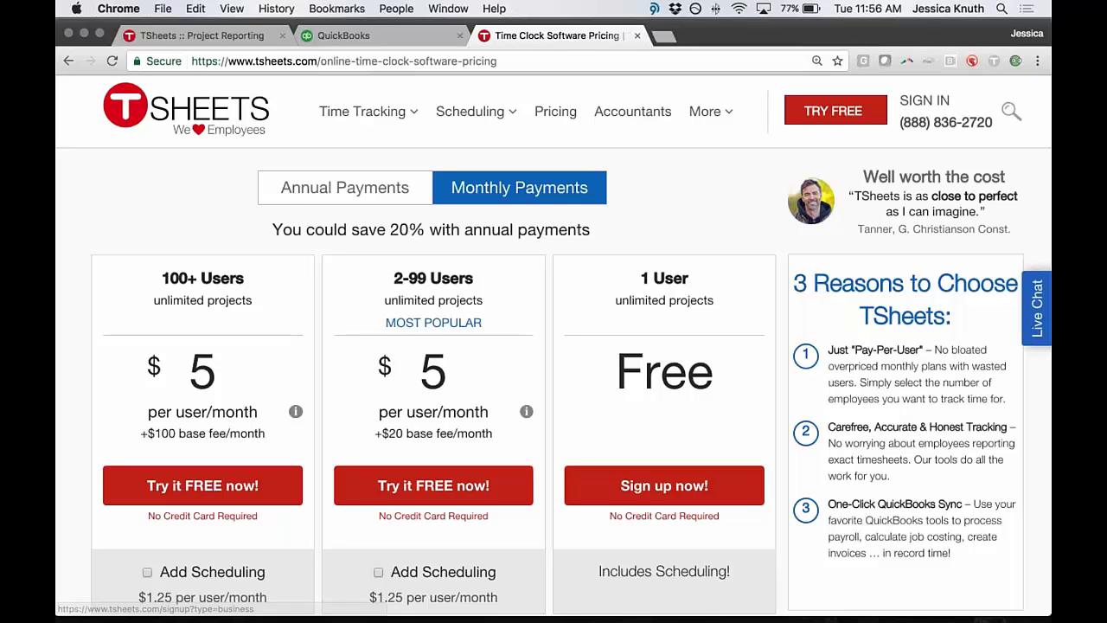
scroll(553, 362, "up", 1)
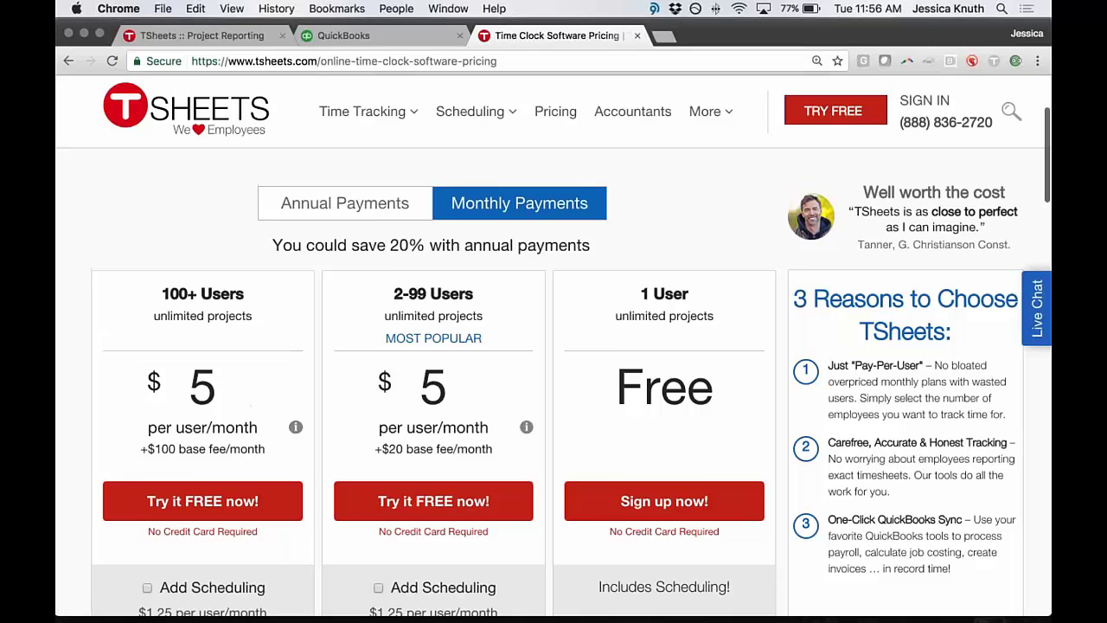
- Return to the TSheets dashboard and look over the open time card and the Who's Working list
left_click(213, 38)
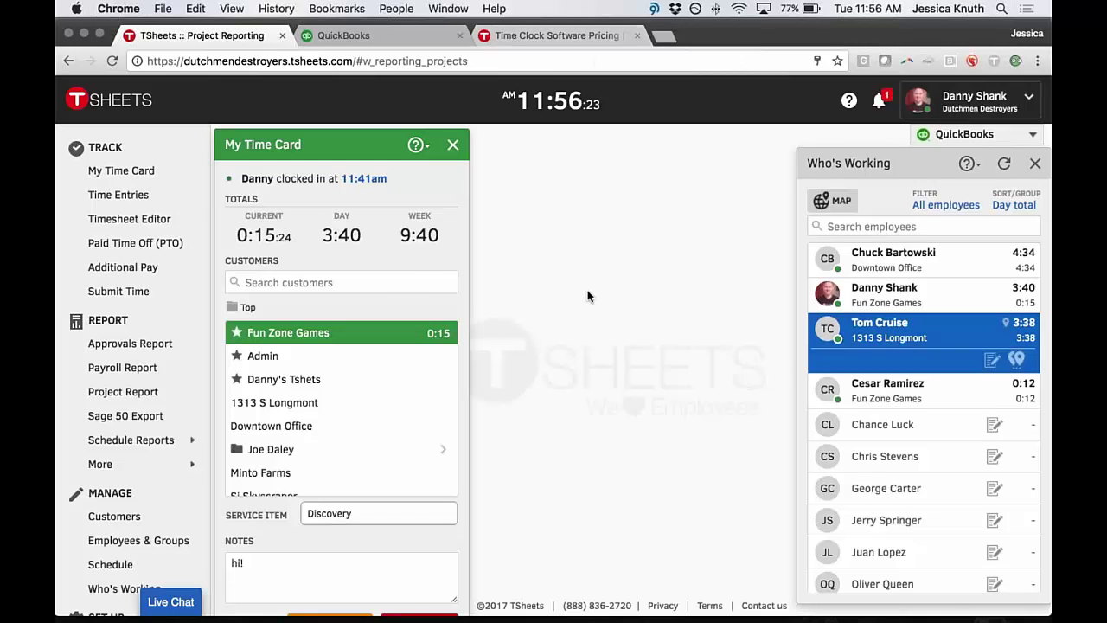
scroll(588, 297, "down", 1)
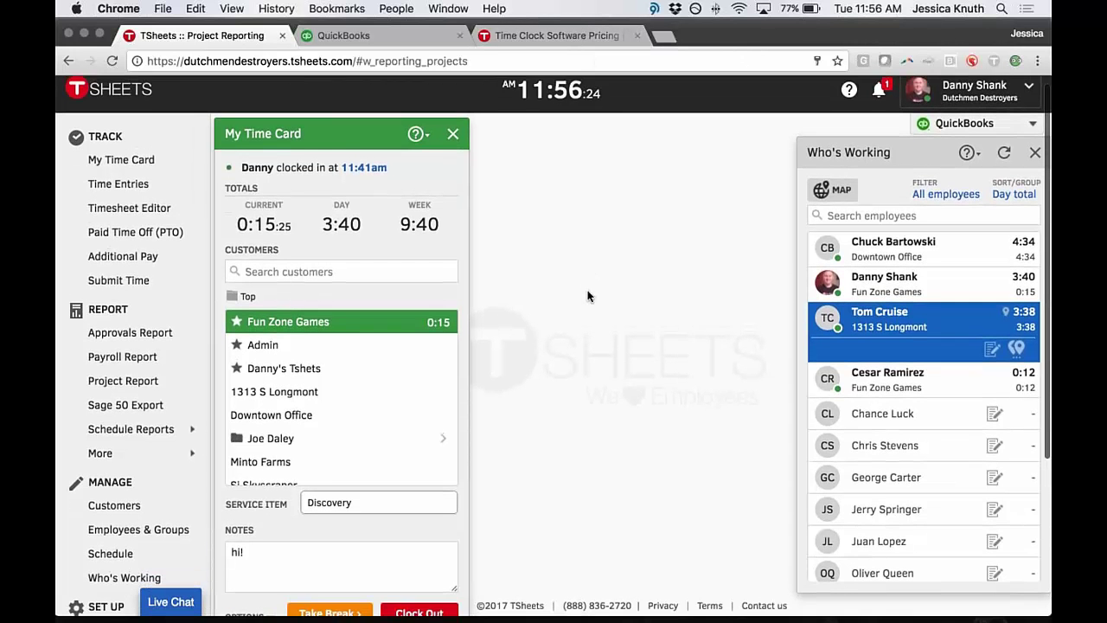
scroll(587, 297, "up", 1)
scroll(587, 296, "down", 1)
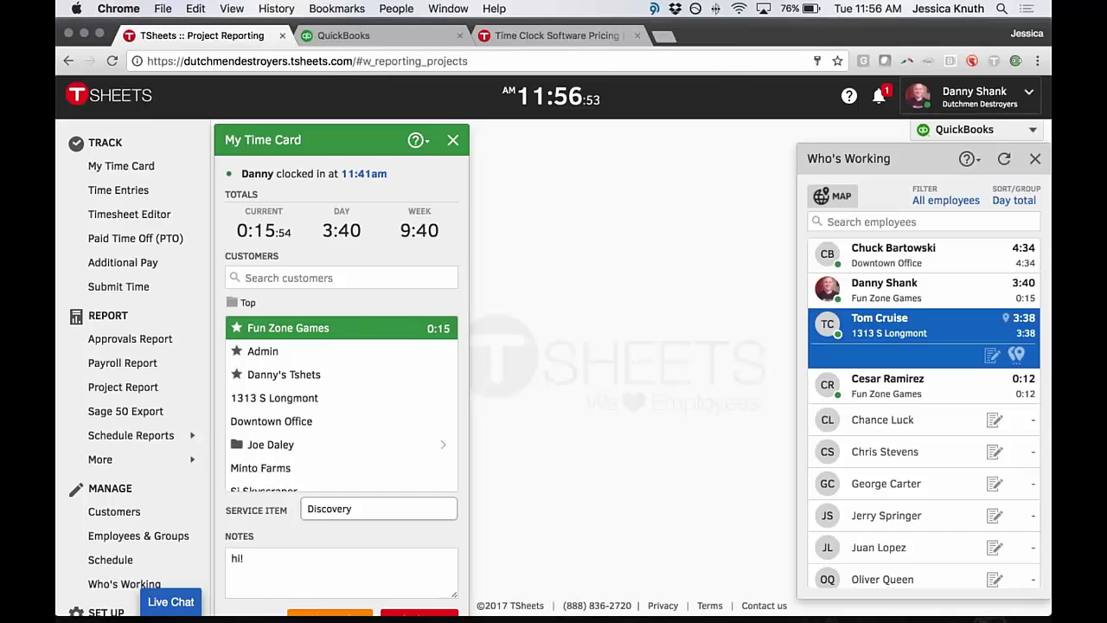
- Review the monthly plans and their scheduling add-on on the TSheets pricing page, and return to the TSheets dashboard
left_click(554, 32)
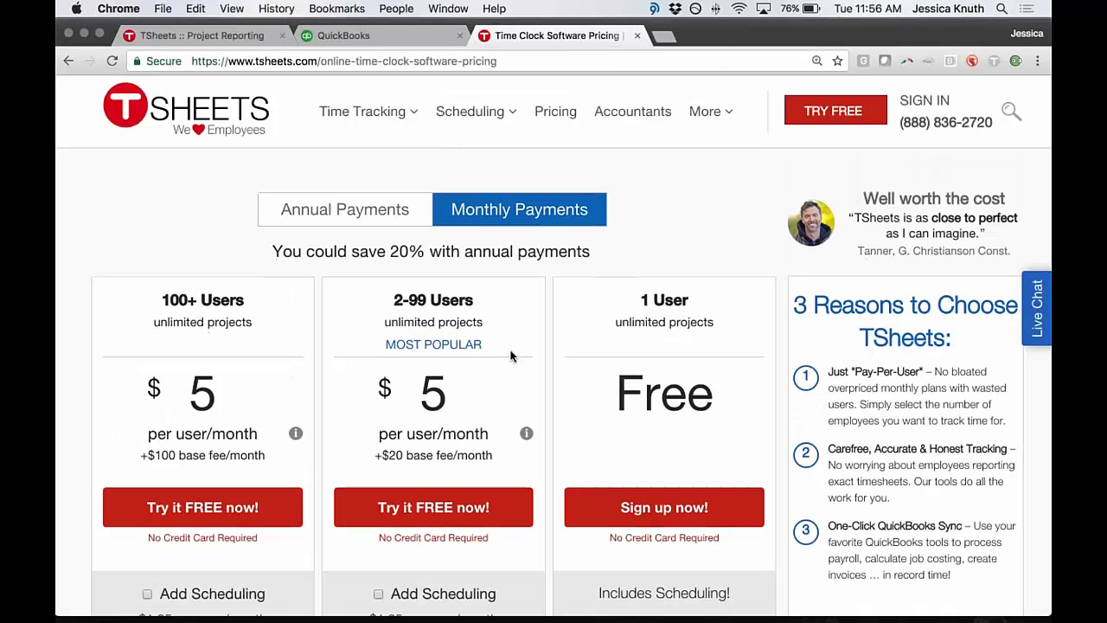
scroll(510, 354, "down", 3)
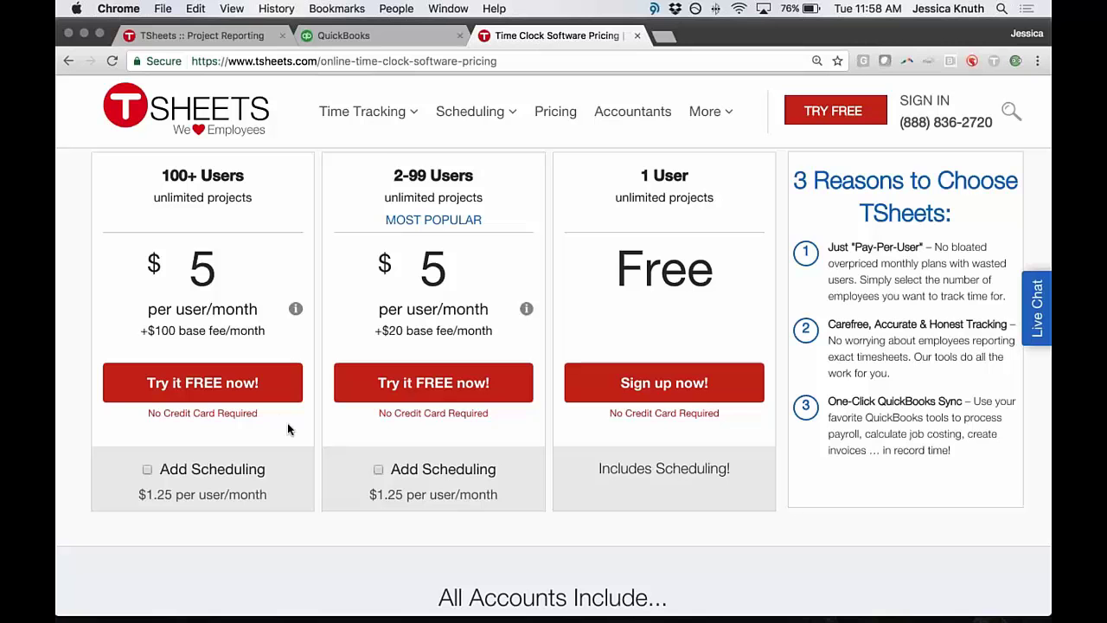
scroll(279, 389, "up", 1)
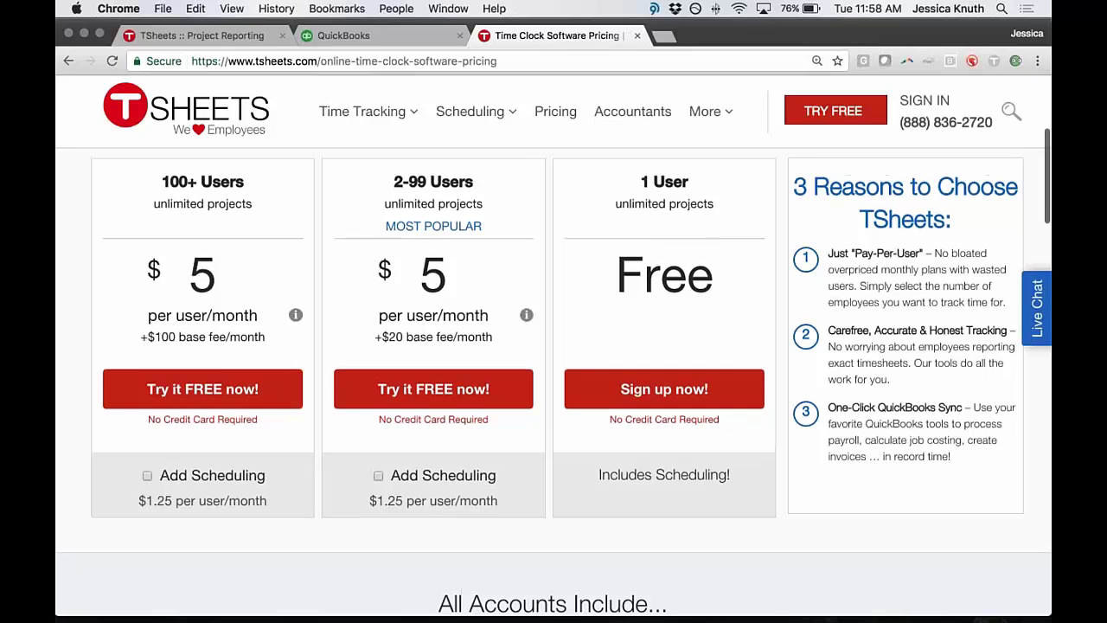
scroll(279, 390, "up", 4)
left_click(216, 36)
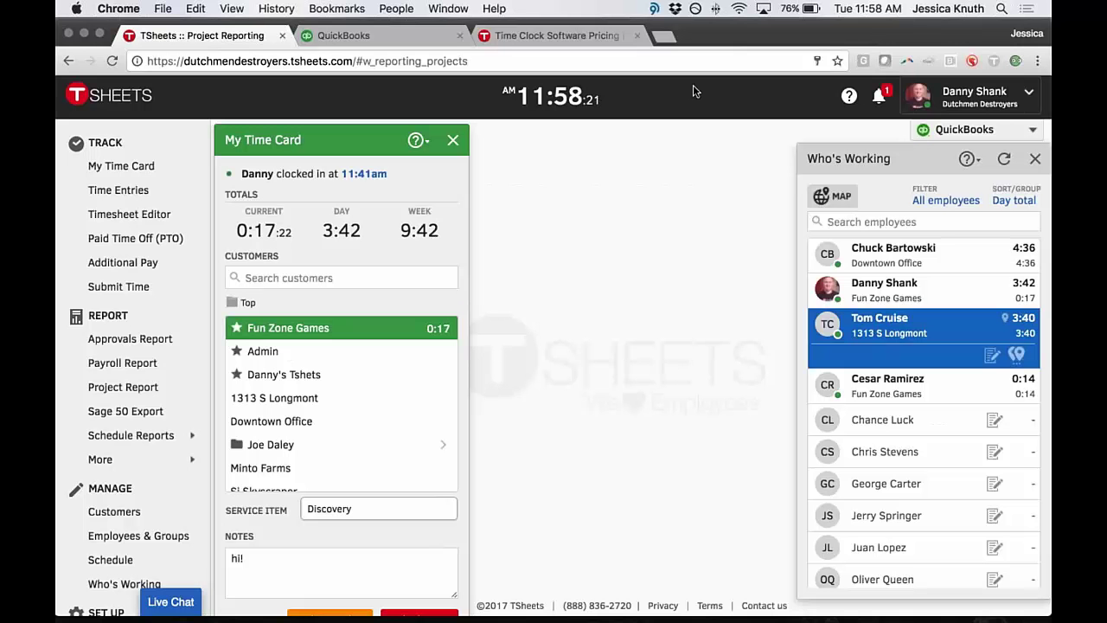